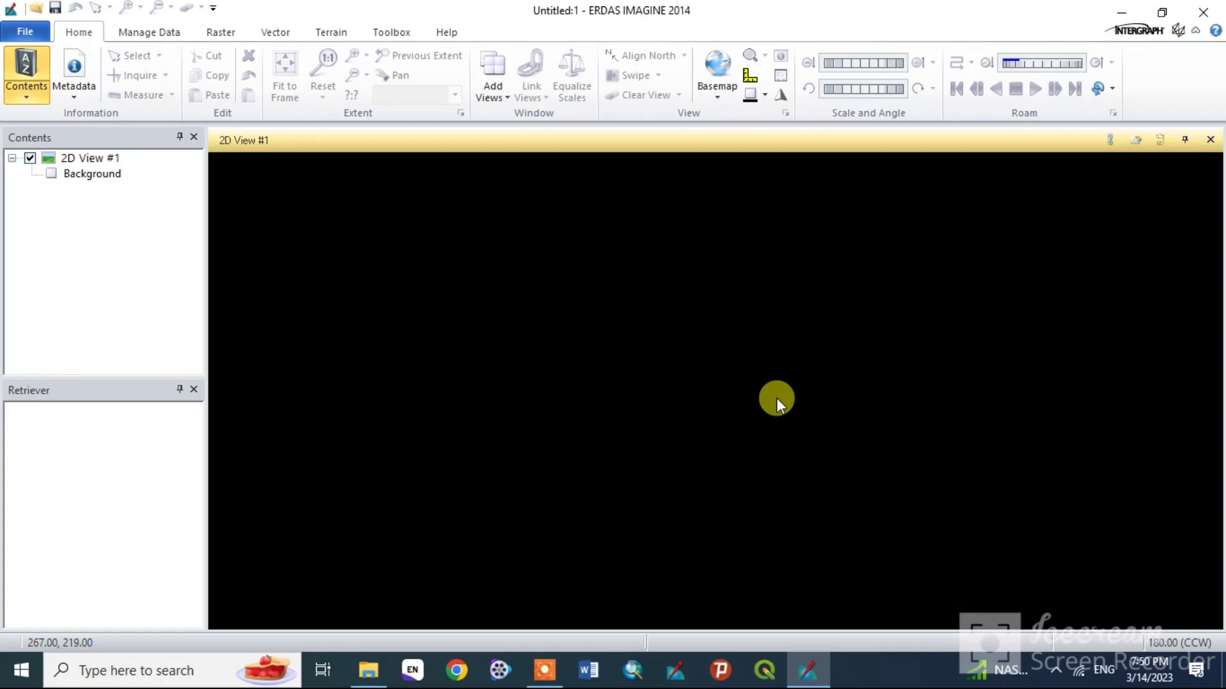
# - In File Explorer, examine the band images in the LC08_L1TP_168052_20220516_20220524_02_T1 folder and return to ERDAS IMAGINE
pyautogui.click(368, 670)
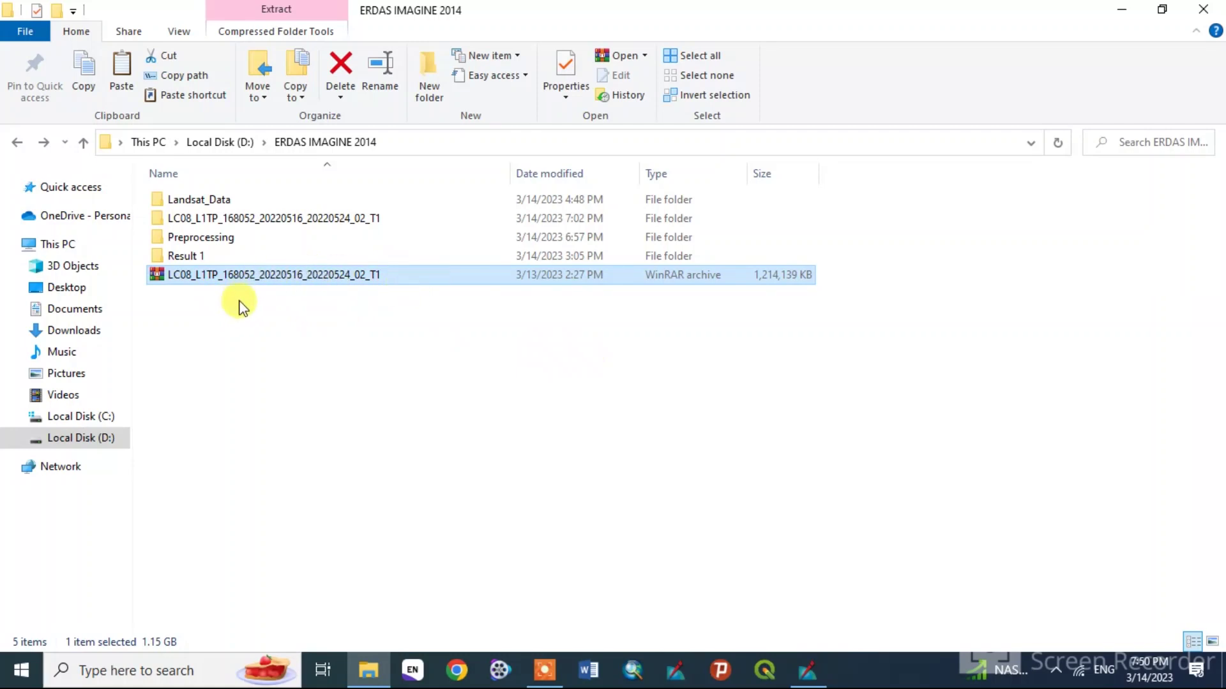
pyautogui.rightClick(271, 279)
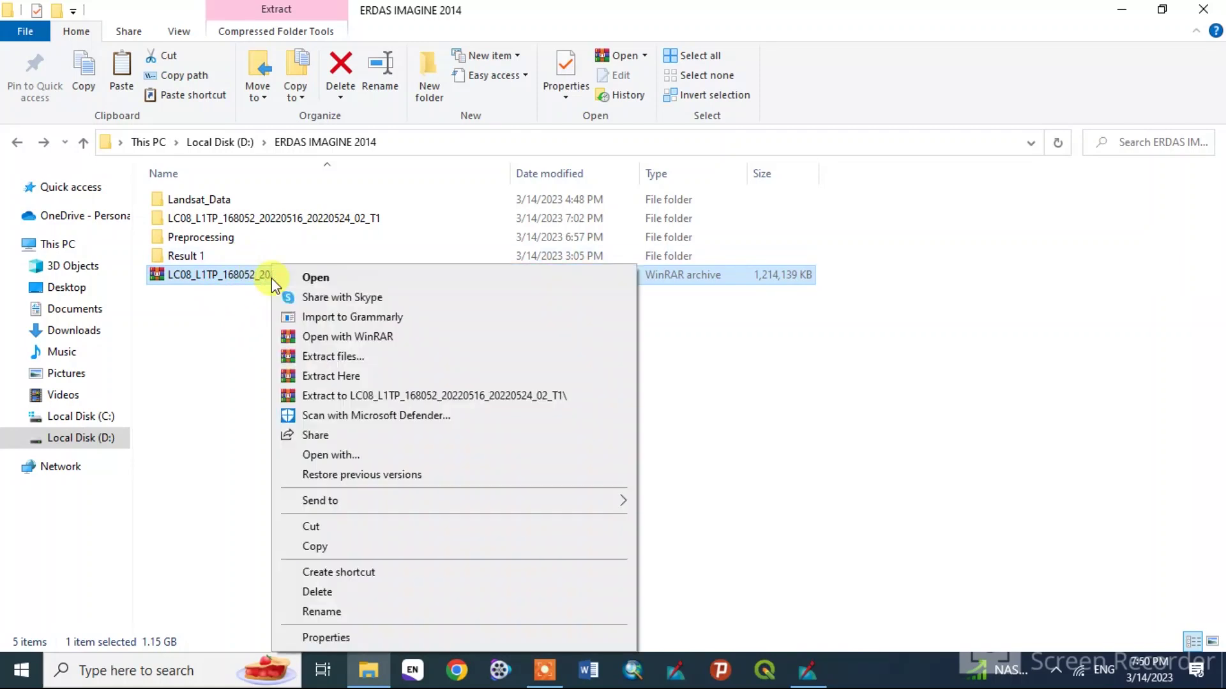
pyautogui.click(357, 395)
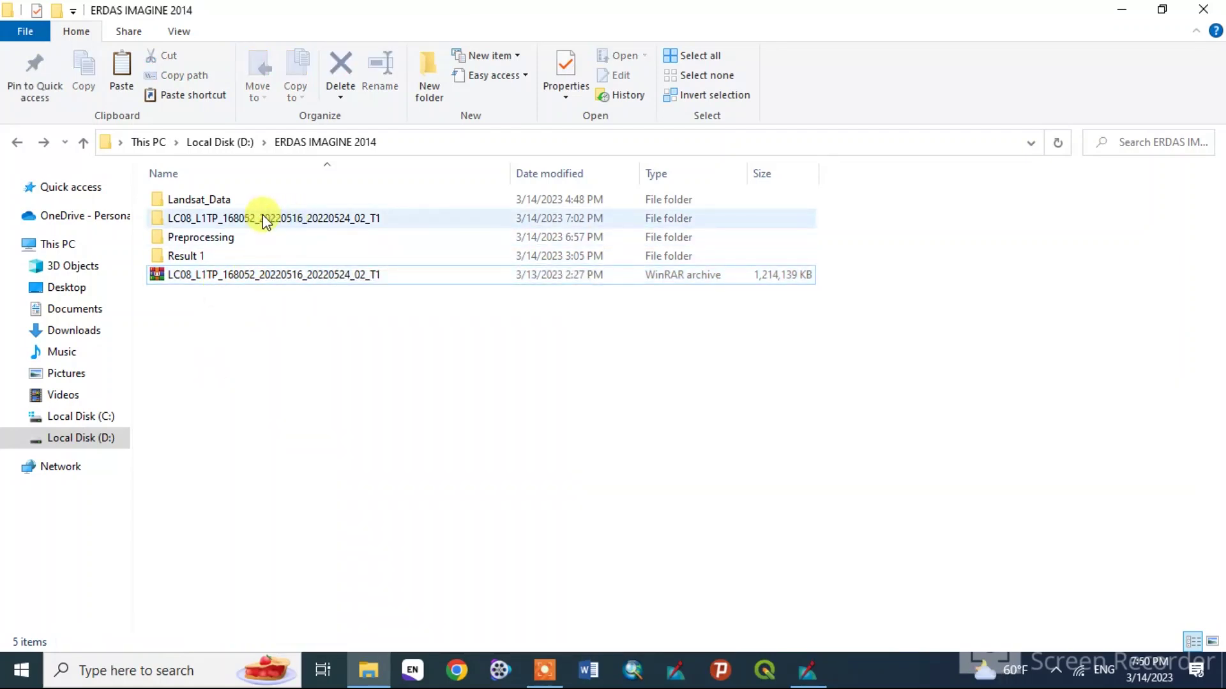
pyautogui.doubleClick(280, 219)
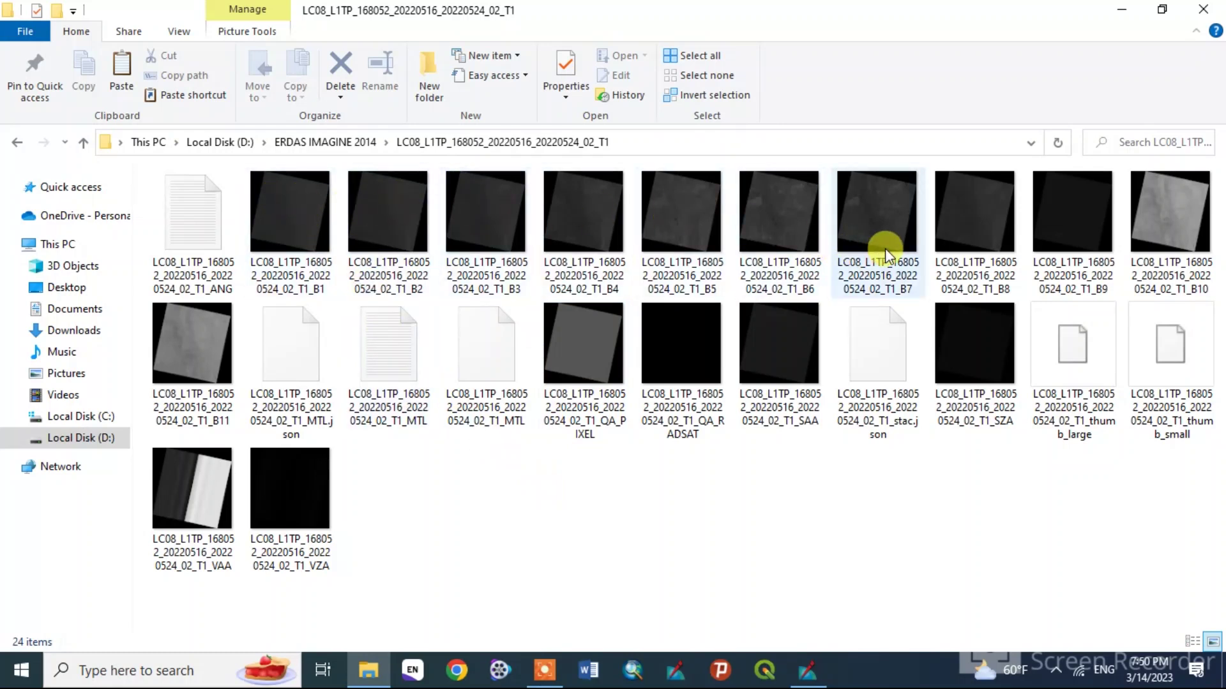
pyautogui.moveTo(885, 248)
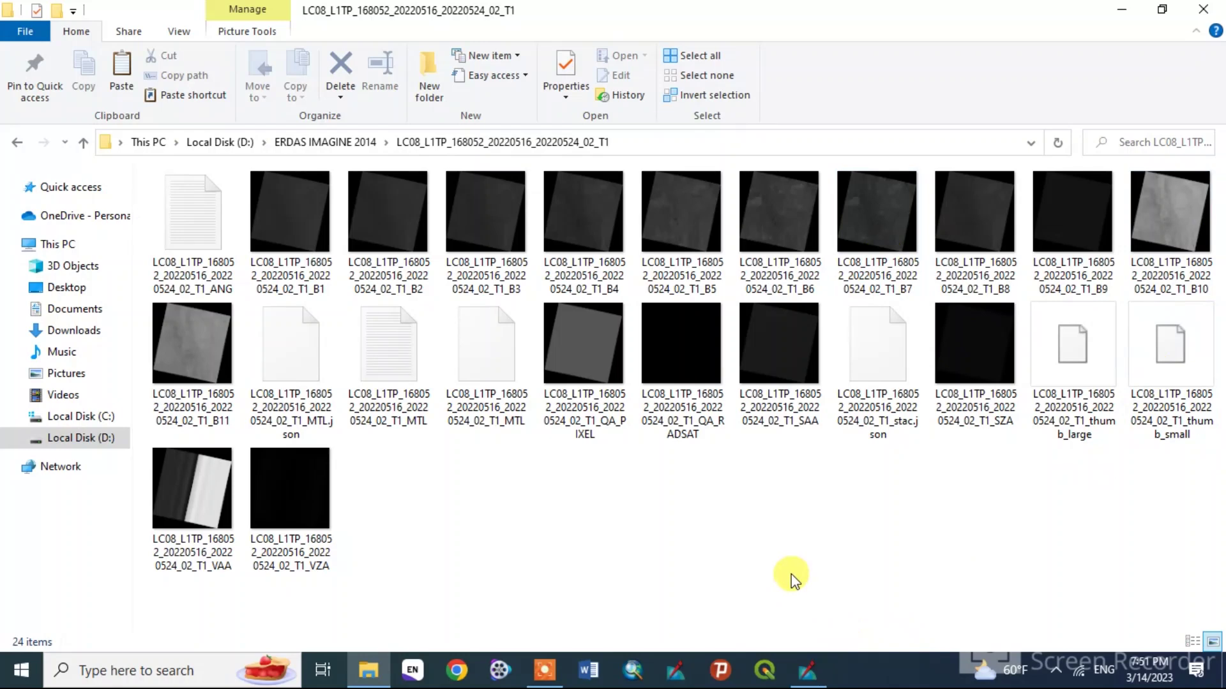
pyautogui.click(810, 668)
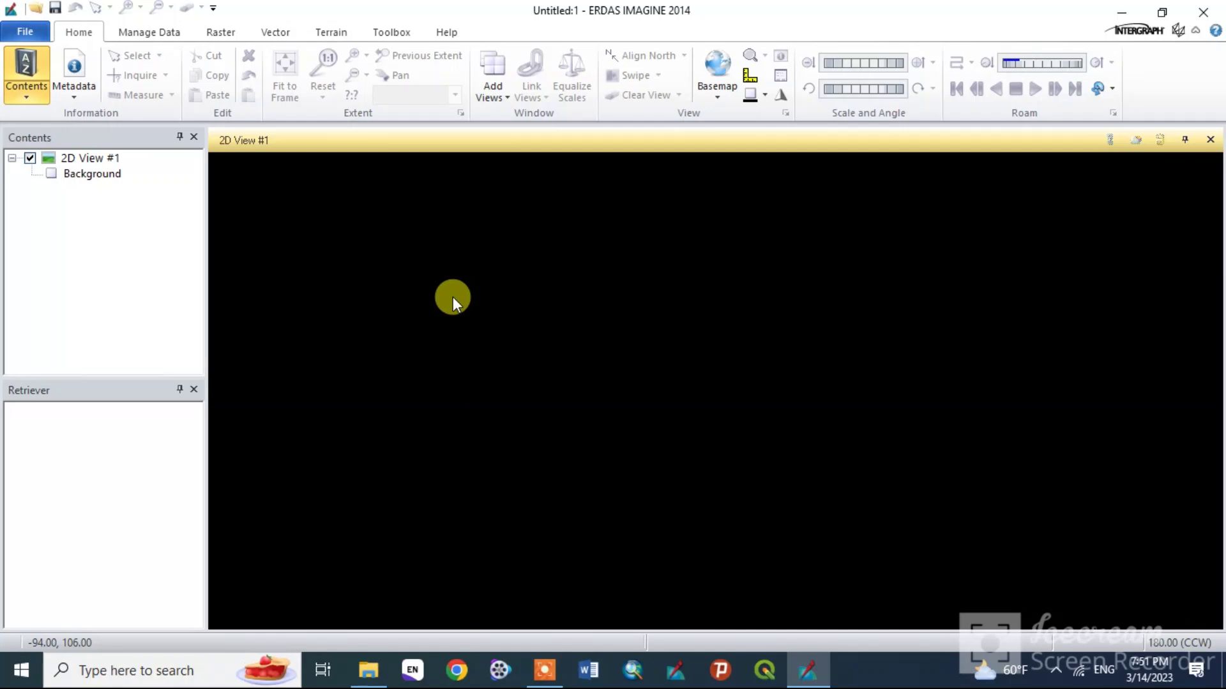
pyautogui.rightClick(508, 393)
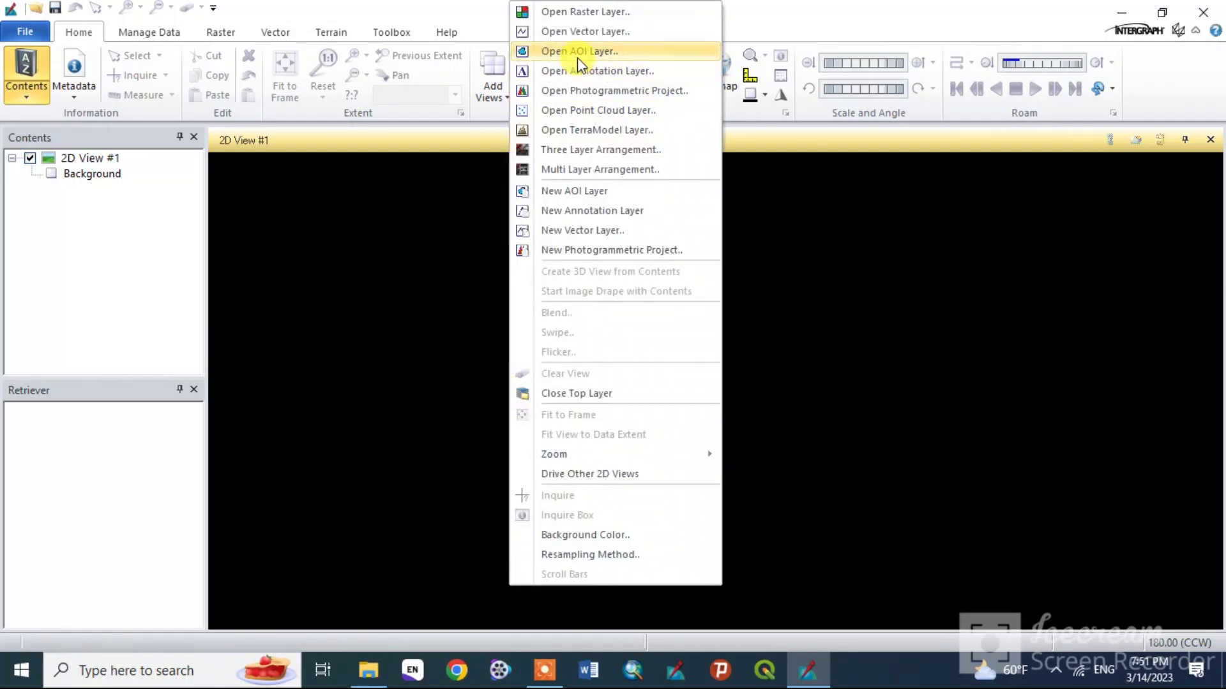
pyautogui.click(582, 12)
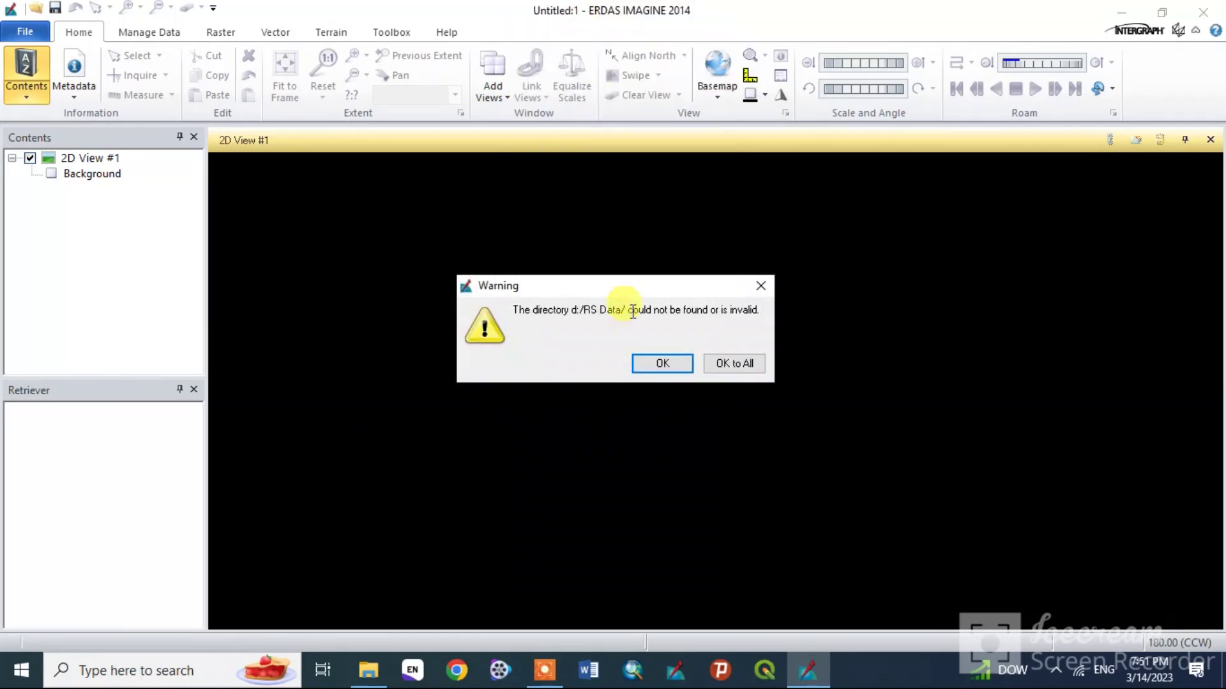
pyautogui.click(642, 365)
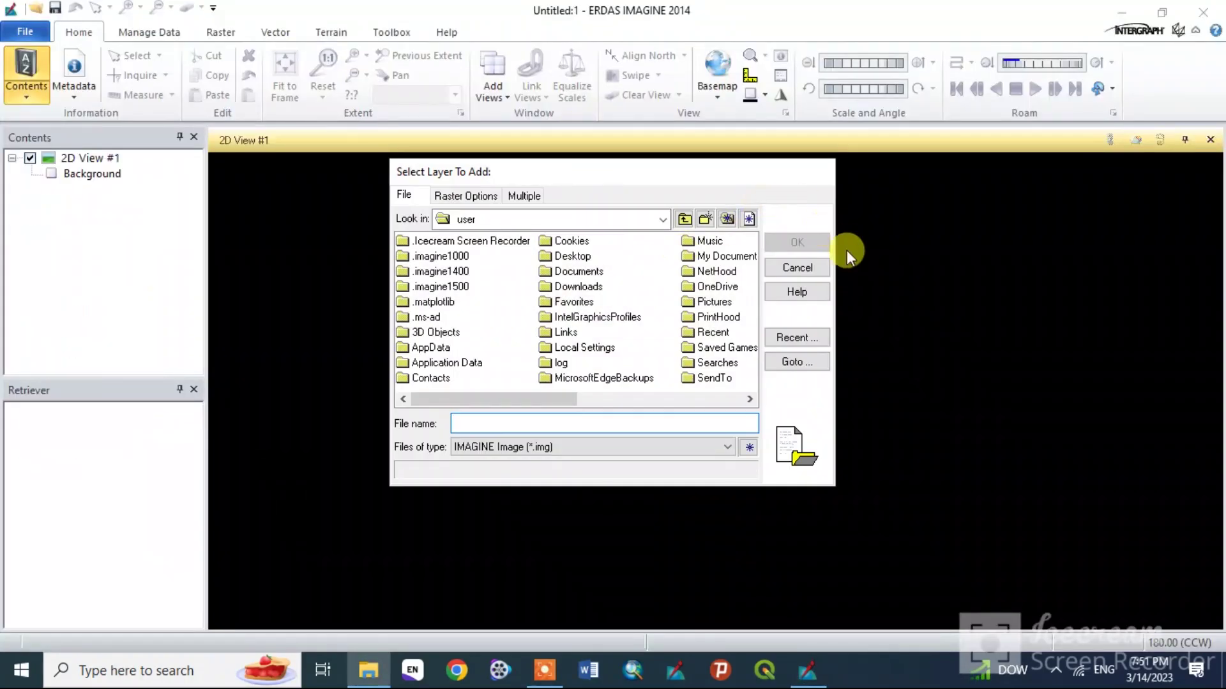
pyautogui.click(798, 268)
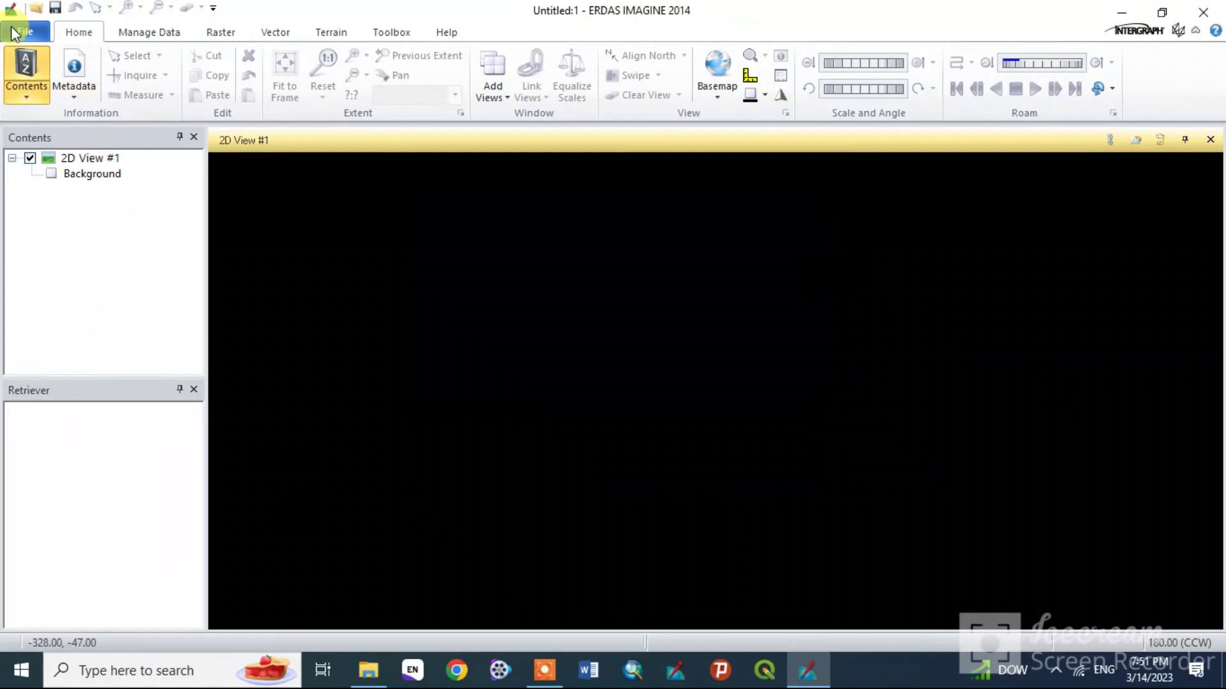
# - Start opening a raster layer and browse on drive D: to ERDAS IMAGINE 2014, folder LC08_L1TP_168052_20220516_20220524_02_T1
pyautogui.click(25, 31)
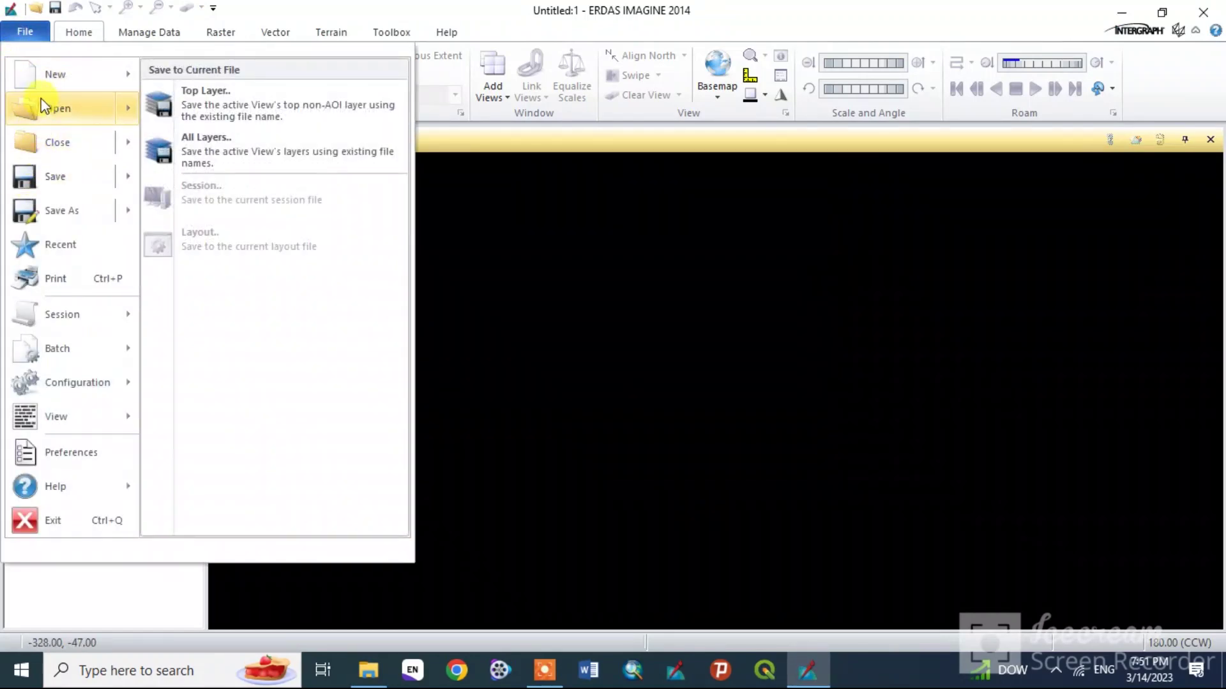
pyautogui.moveTo(43, 98)
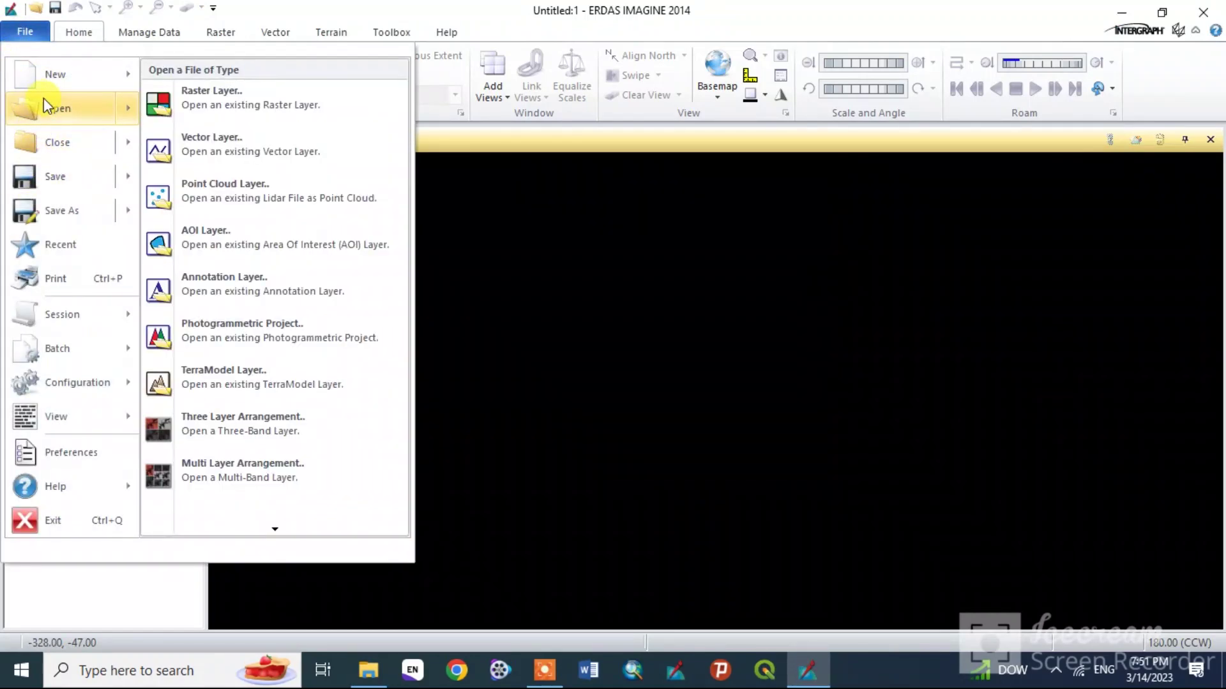
pyautogui.click(230, 99)
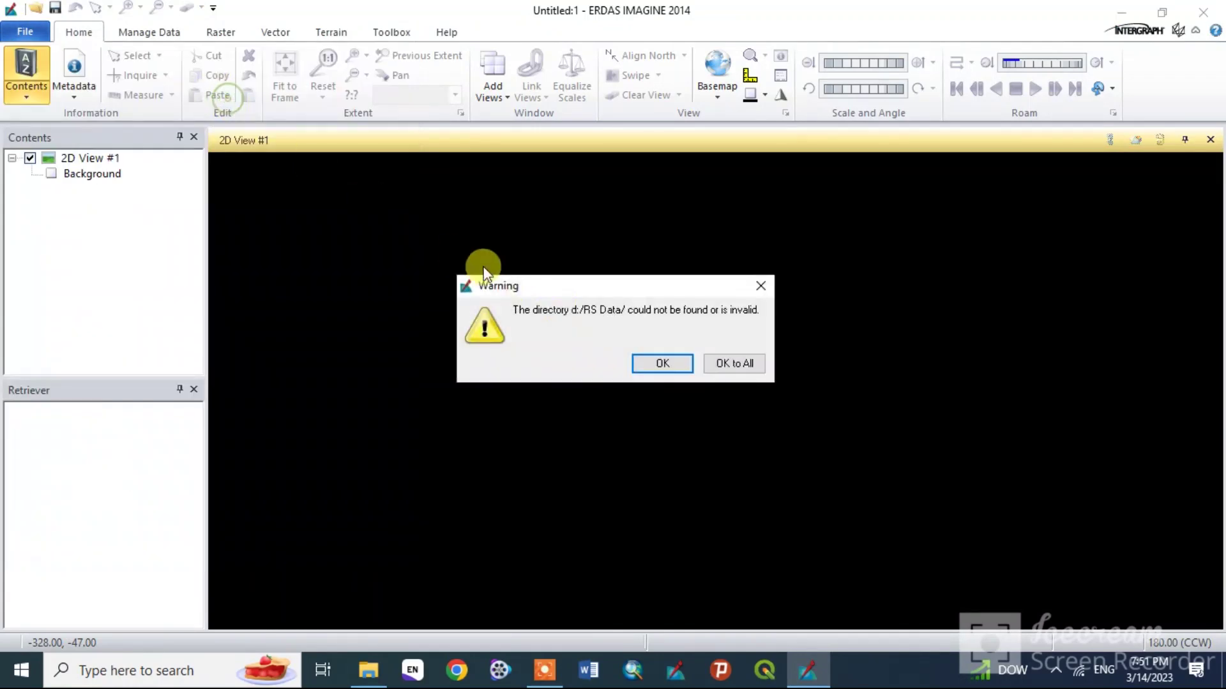
pyautogui.click(662, 363)
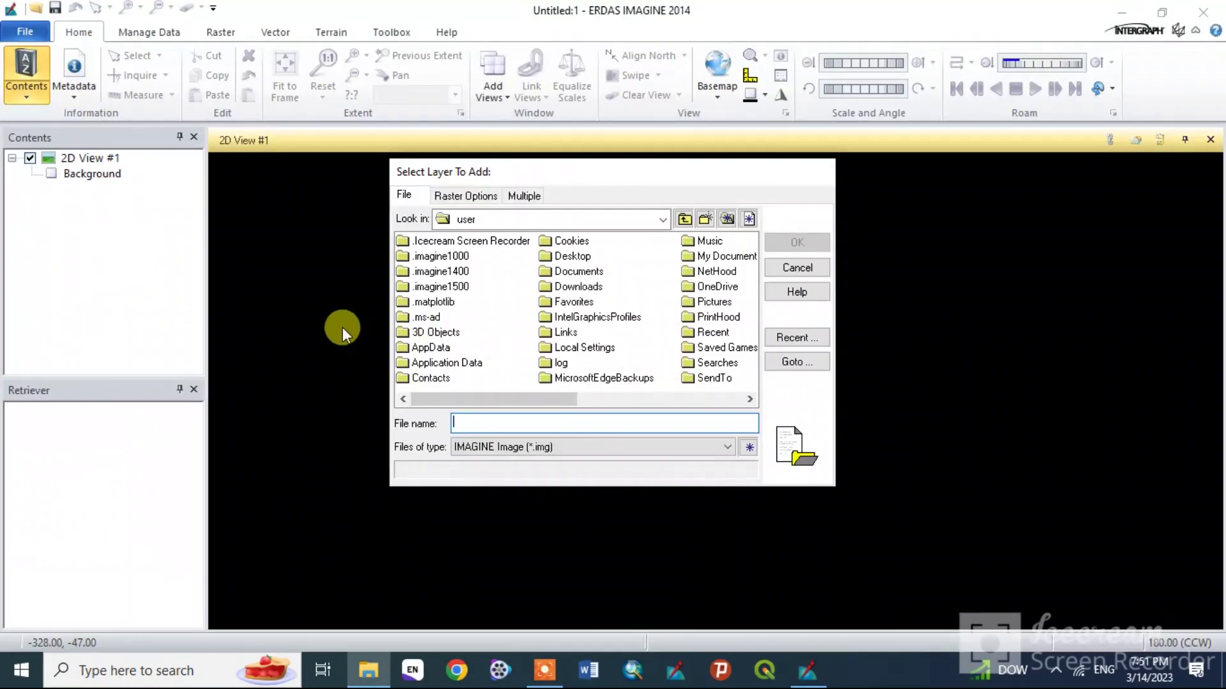
pyautogui.click(643, 220)
pyautogui.click(574, 287)
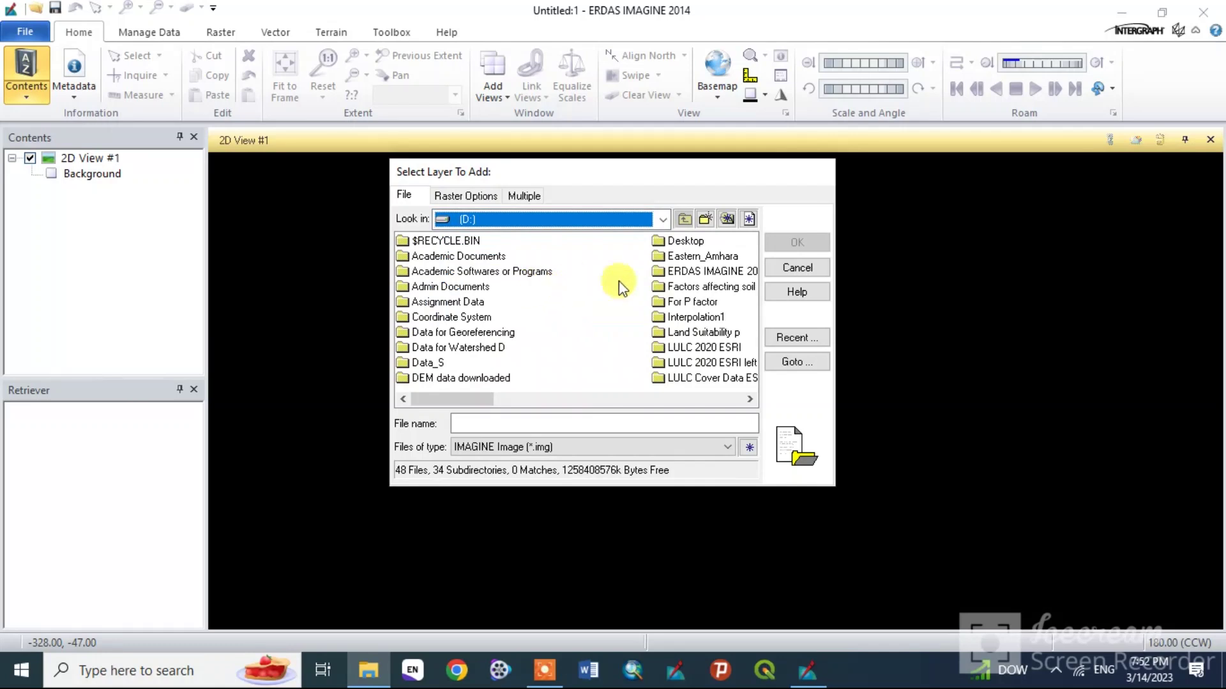
pyautogui.doubleClick(698, 273)
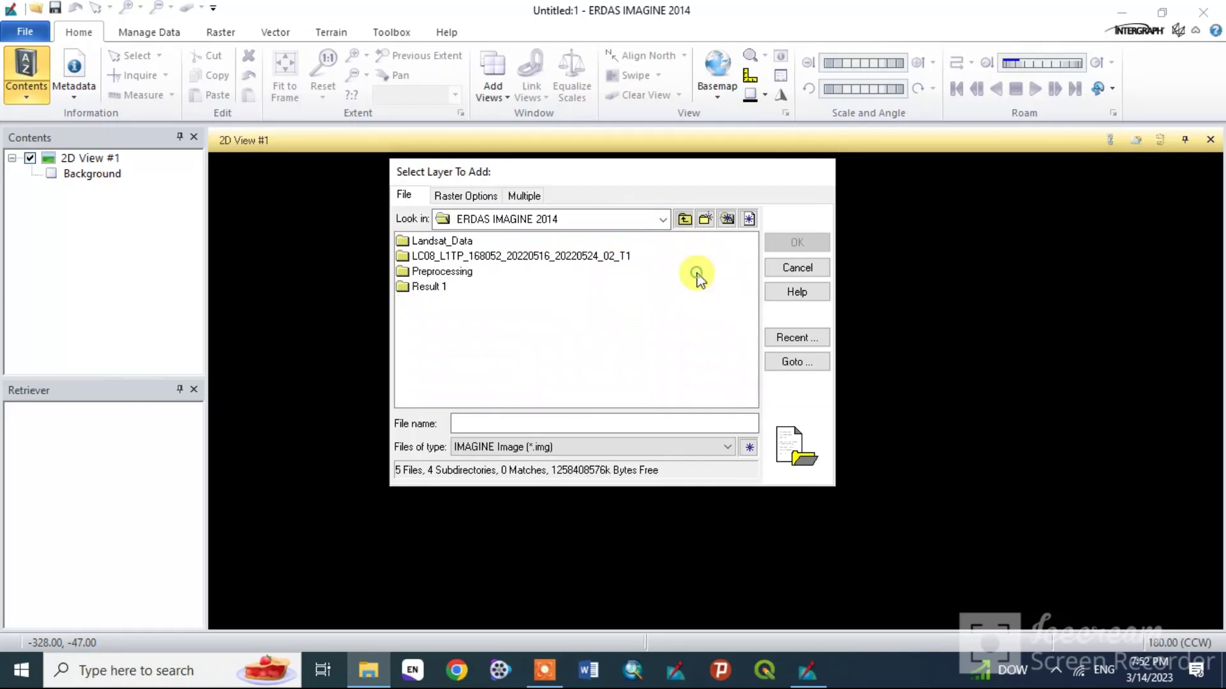
pyautogui.doubleClick(522, 259)
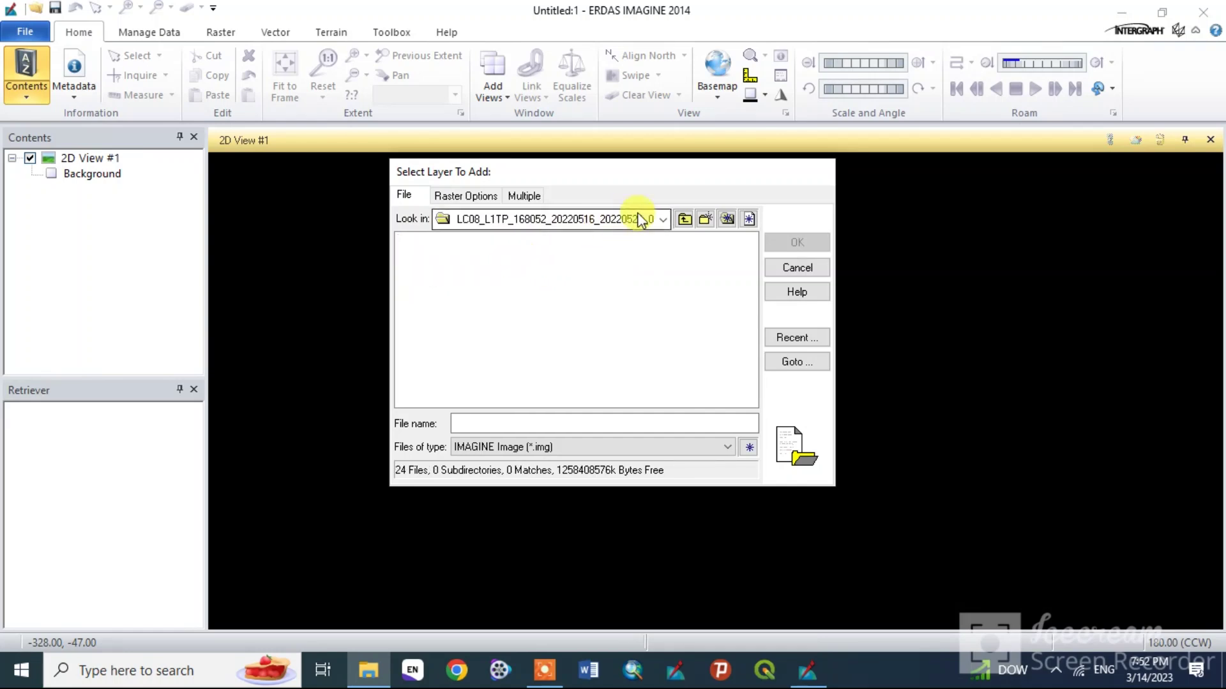
pyautogui.click(661, 220)
pyautogui.click(519, 284)
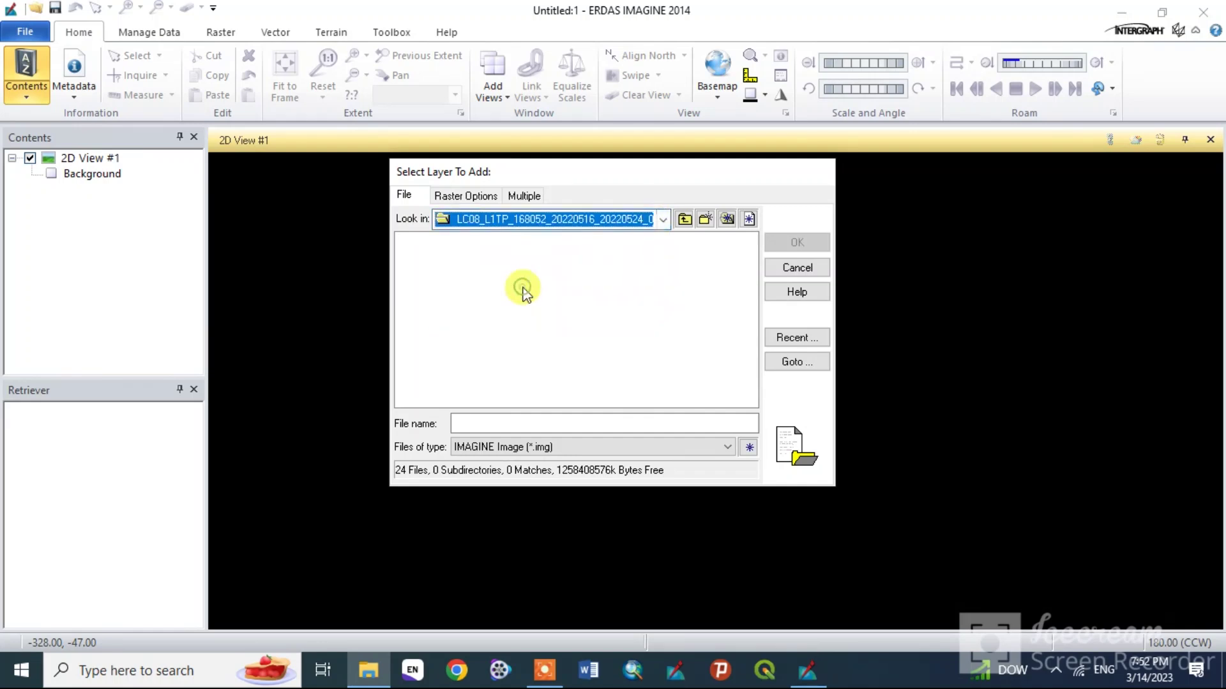
pyautogui.click(684, 219)
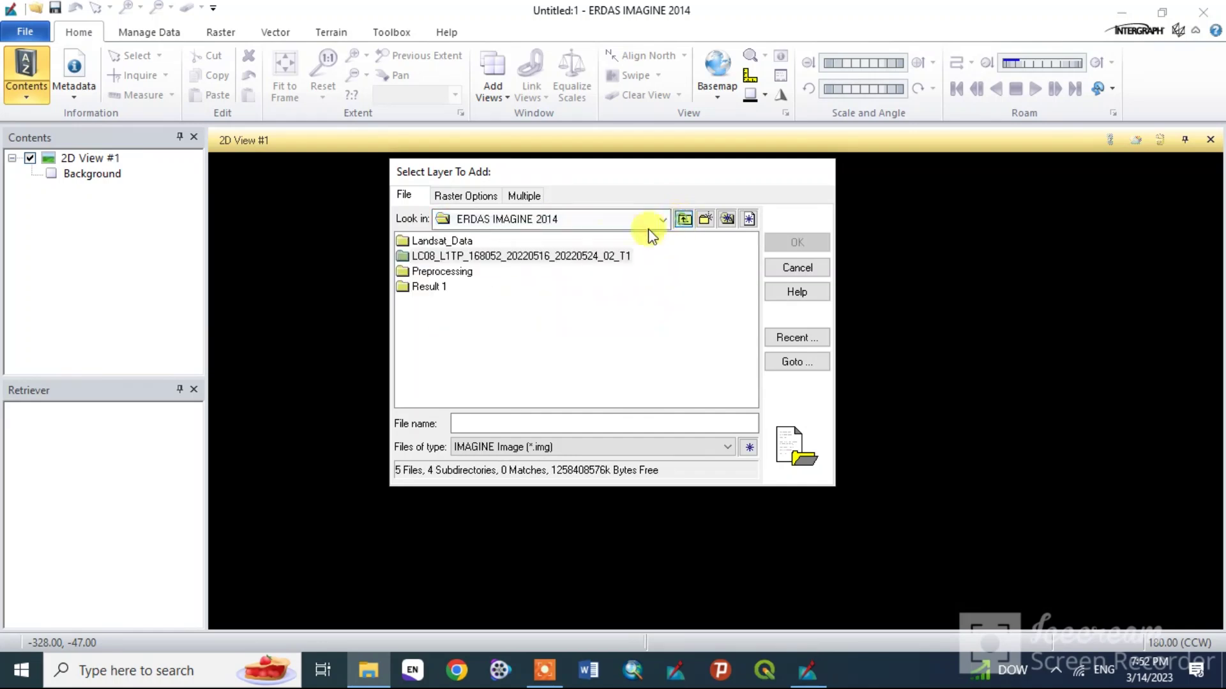
pyautogui.doubleClick(497, 255)
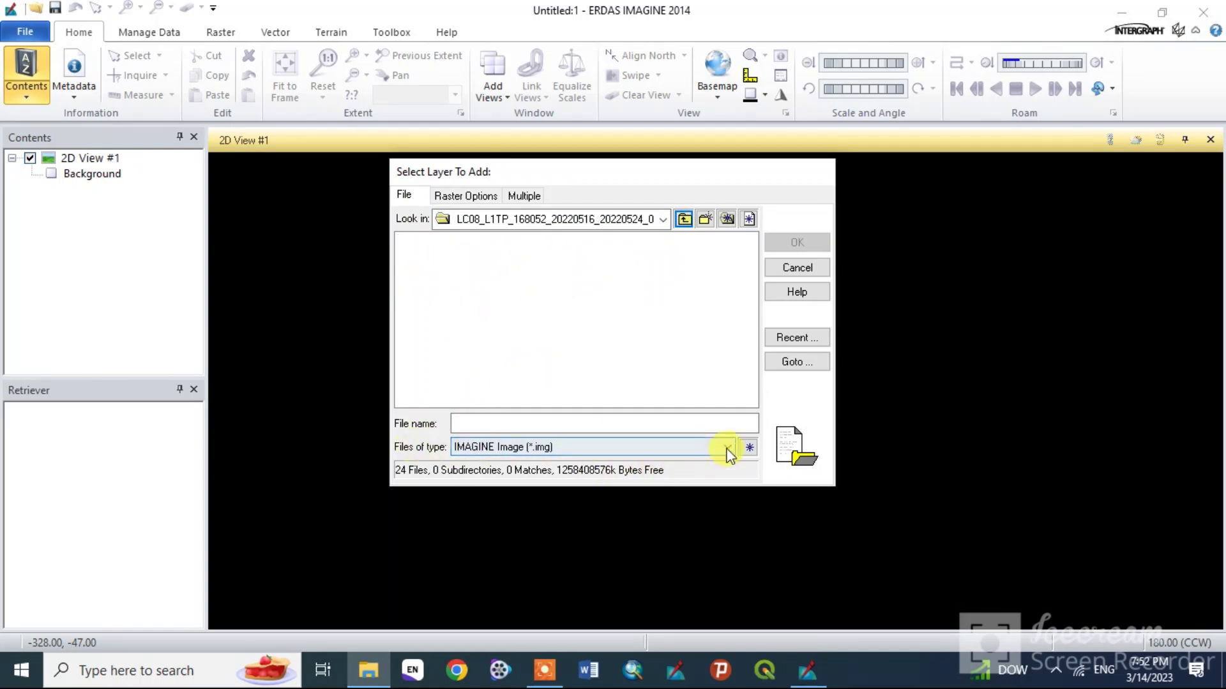
# - Set the file type to TIFF and look through the listed Landsat band files
pyautogui.click(727, 448)
pyautogui.scroll(-3, 542, 398)
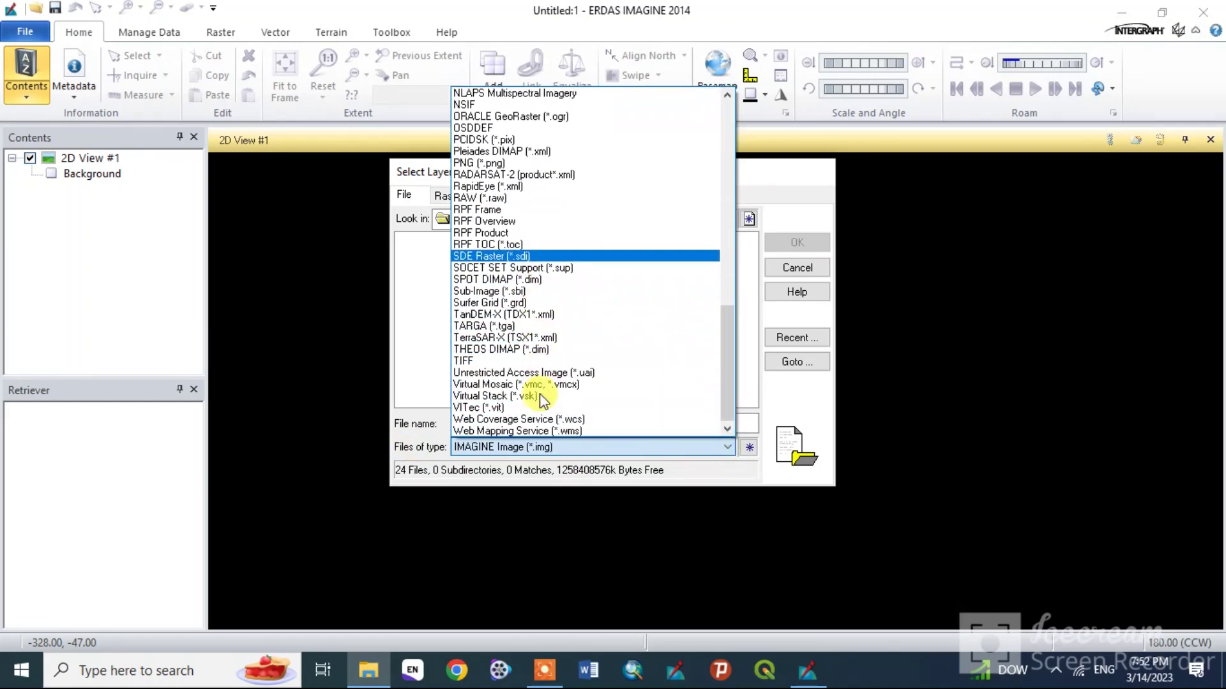
pyautogui.click(500, 360)
pyautogui.moveTo(559, 400)
pyautogui.mouseDown()
pyautogui.moveTo(716, 411)
pyautogui.moveTo(539, 397)
pyautogui.mouseUp()
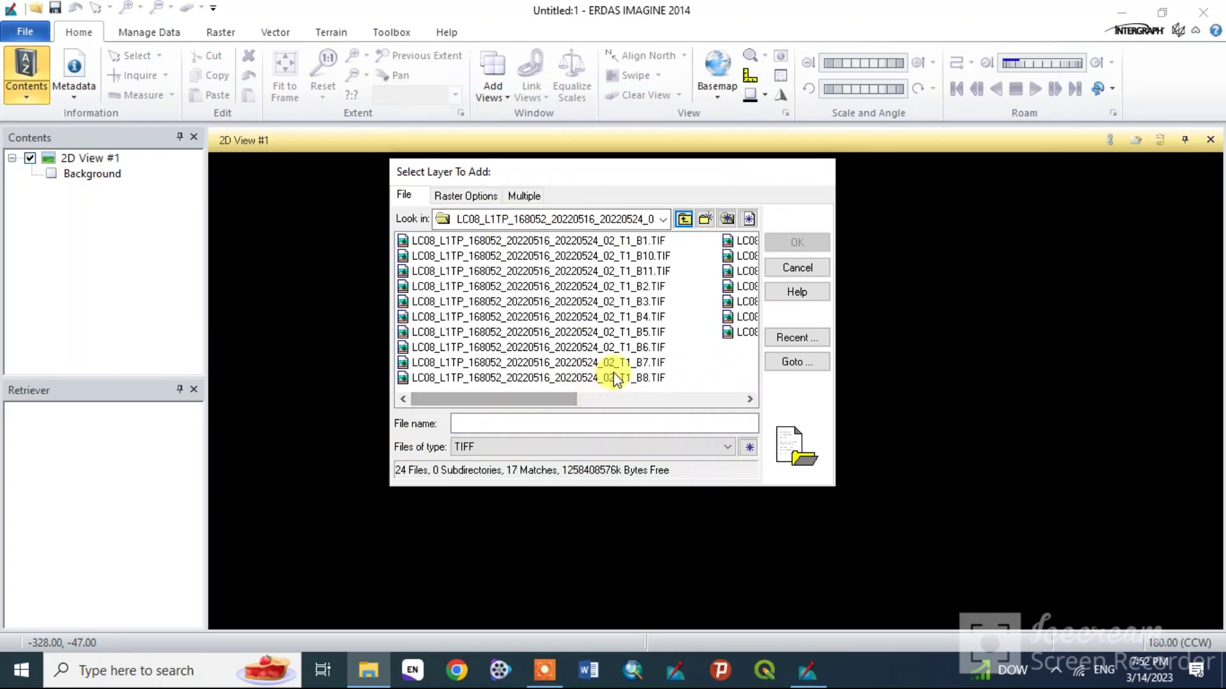
pyautogui.moveTo(558, 400); pyautogui.dragTo(581, 402)
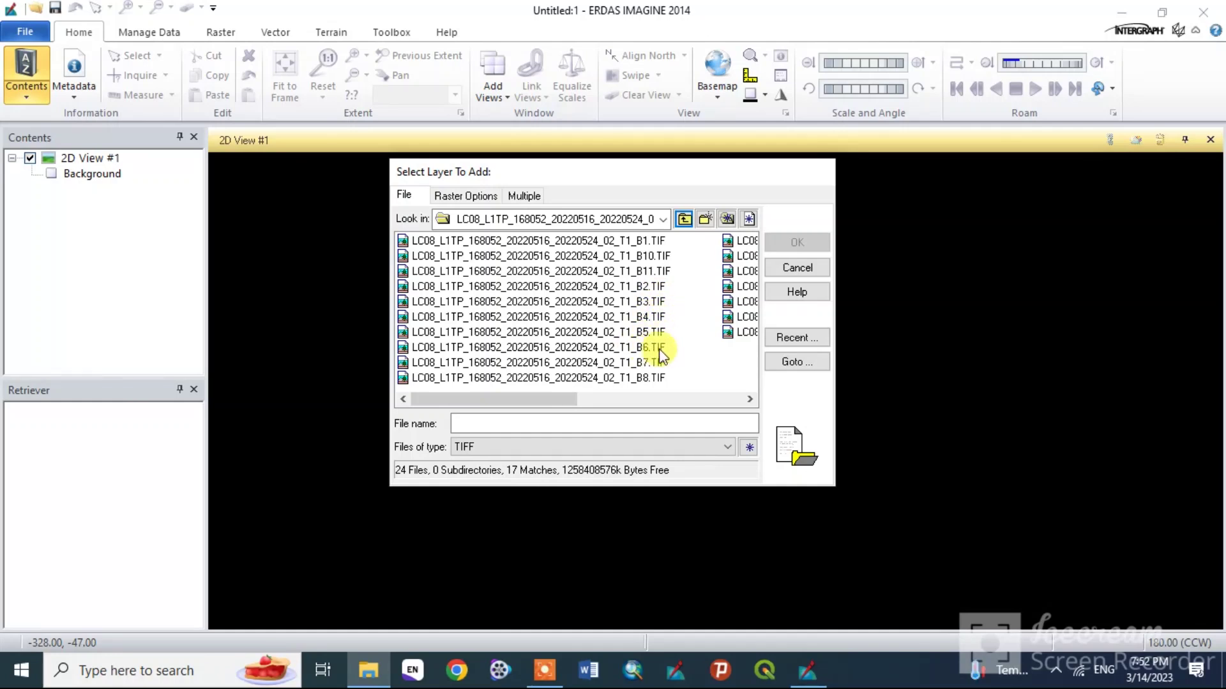
pyautogui.click(652, 394)
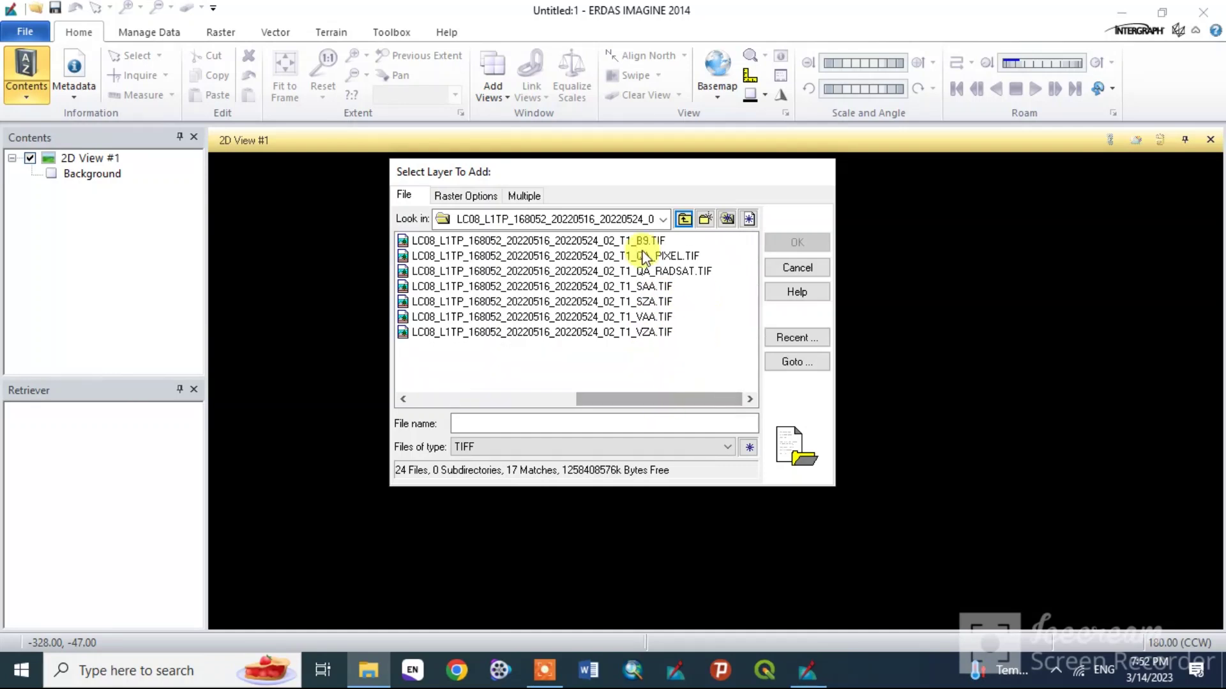
pyautogui.scroll(2, 639, 262)
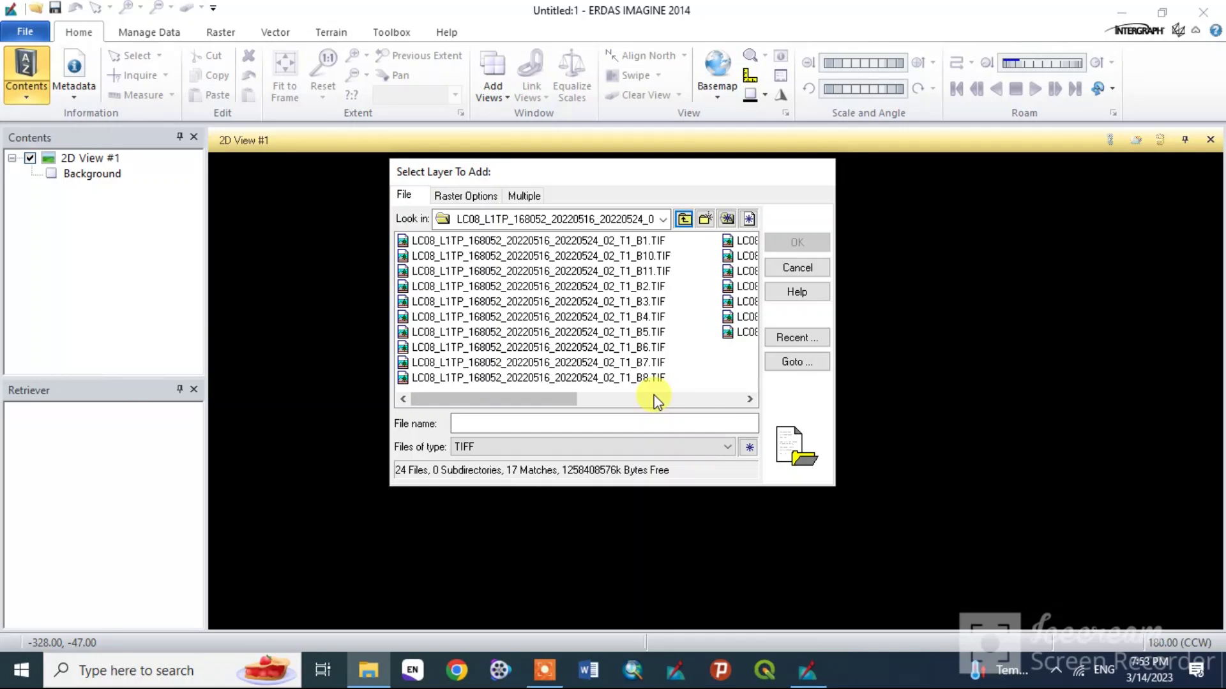
# - Try to load the band 1 image LC08_L1TP_168052_20220516_20220524_02_T1_B1.TIF and dismiss the messages
pyautogui.doubleClick(618, 238)
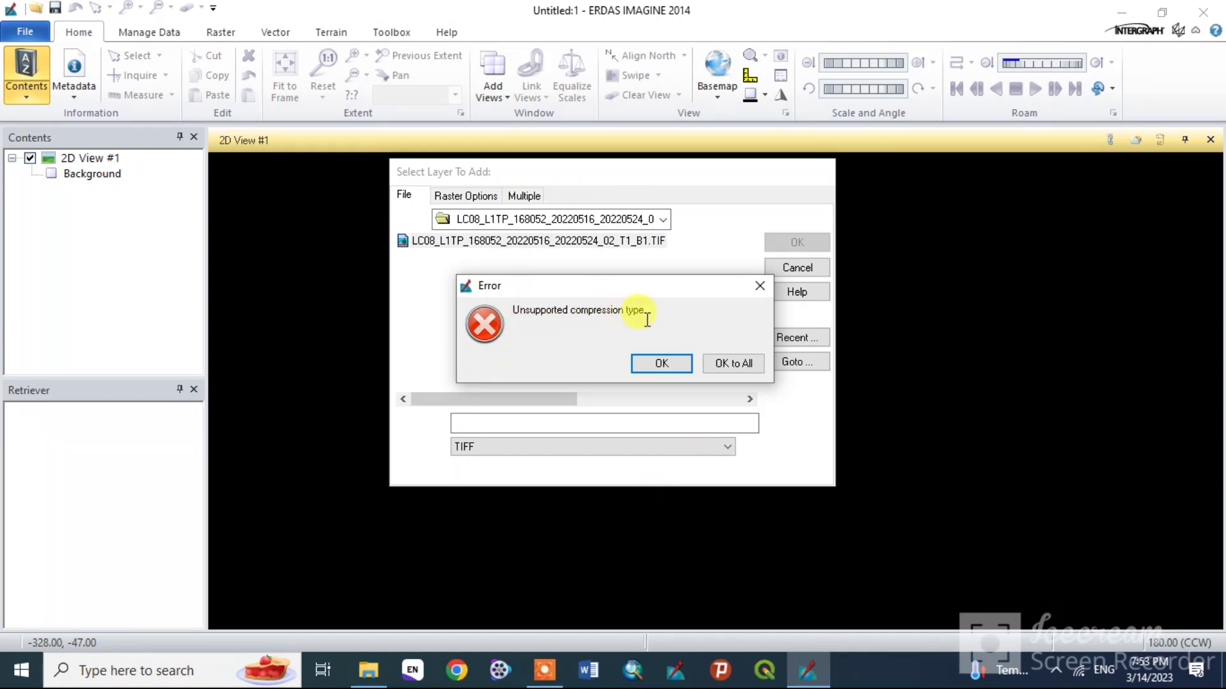
pyautogui.click(733, 365)
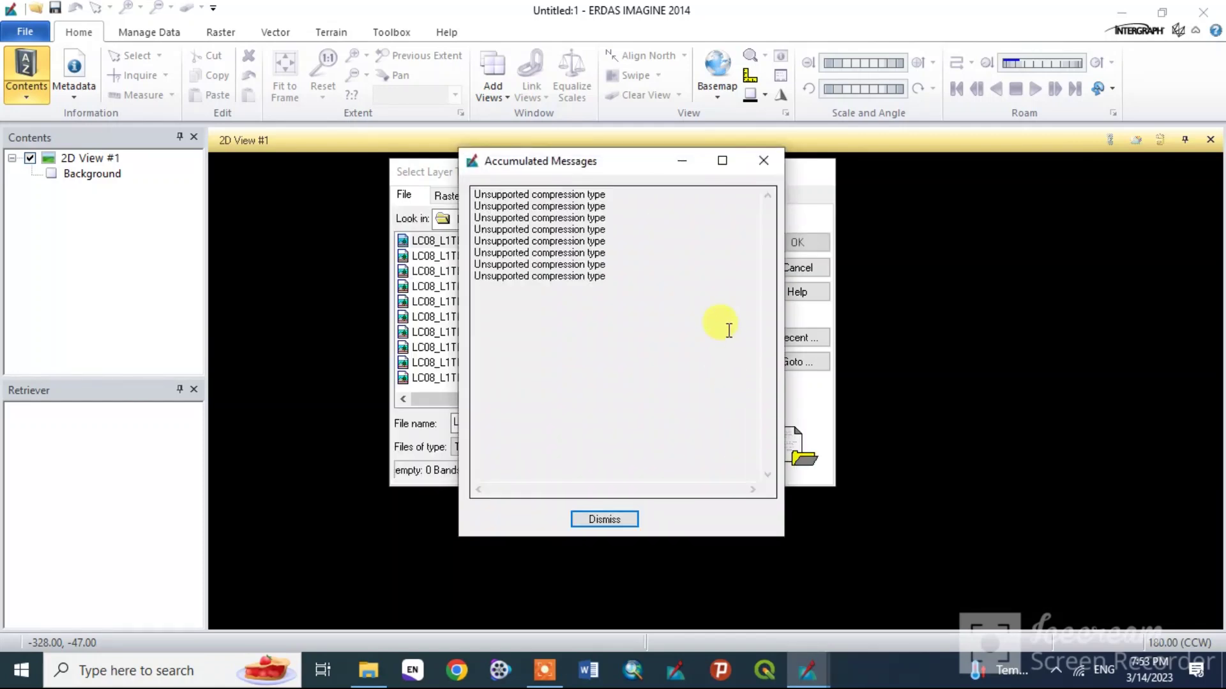
pyautogui.click(624, 517)
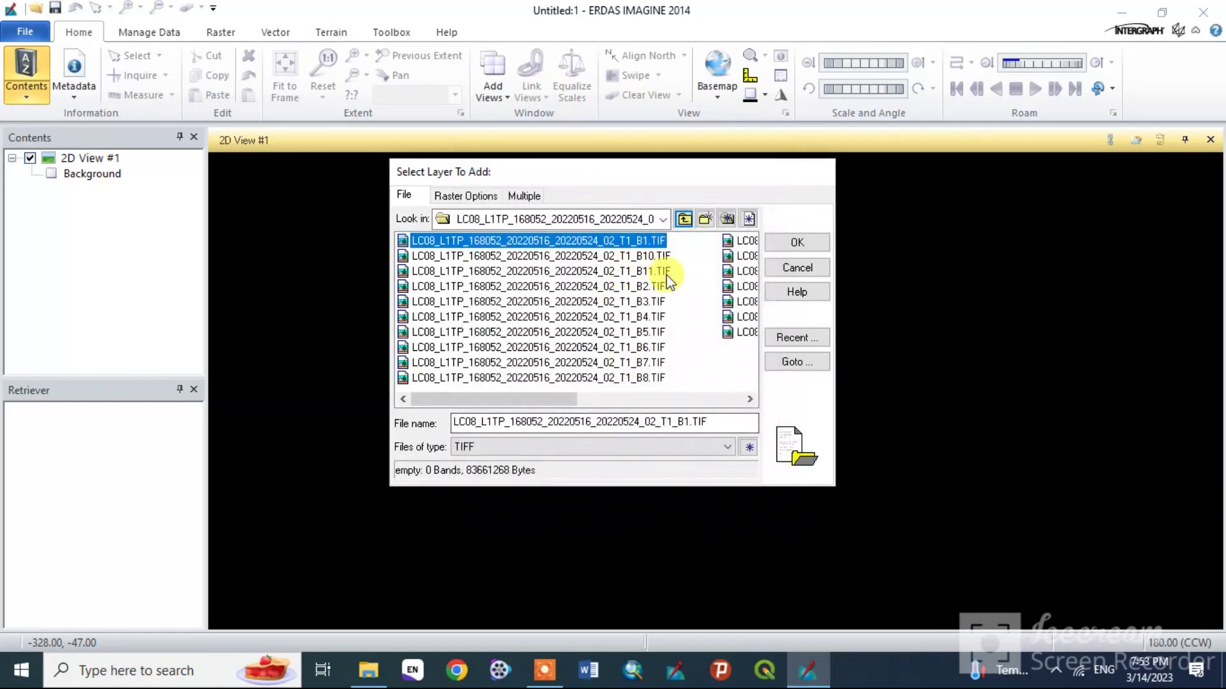
# - Try to load the band 6 image LC08_L1TP_168052_20220516_20220524_02_T1_B6.TIF and dismiss the messages
pyautogui.doubleClick(616, 346)
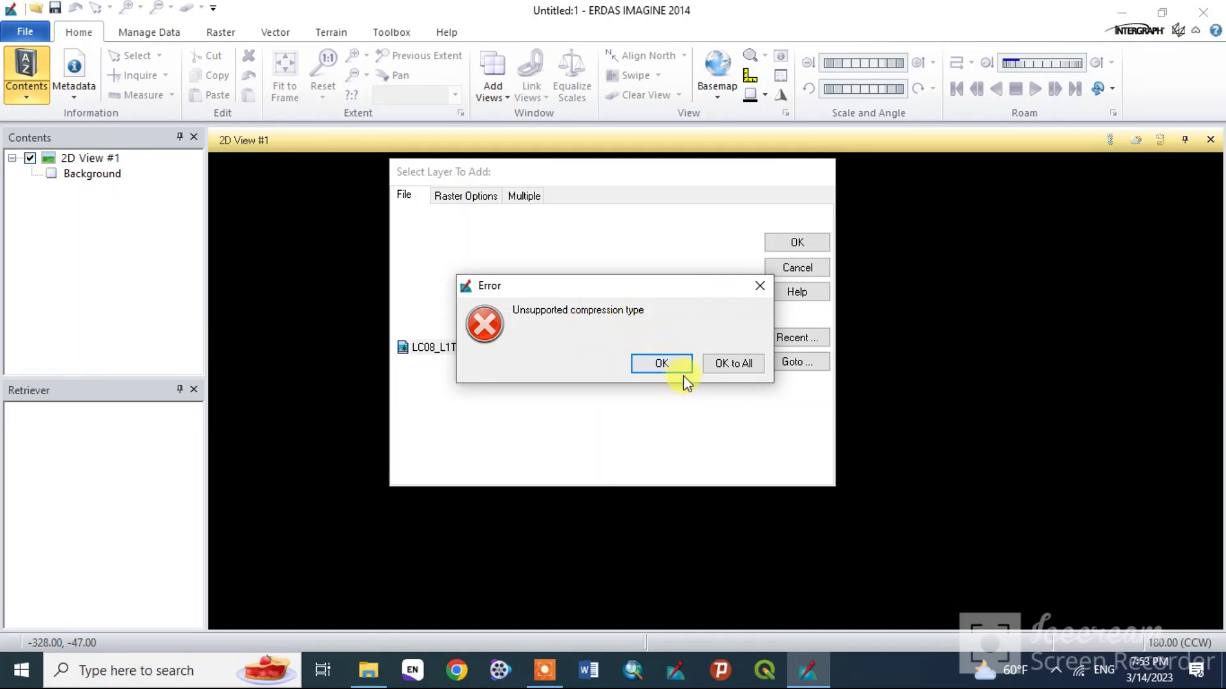
pyautogui.click(719, 367)
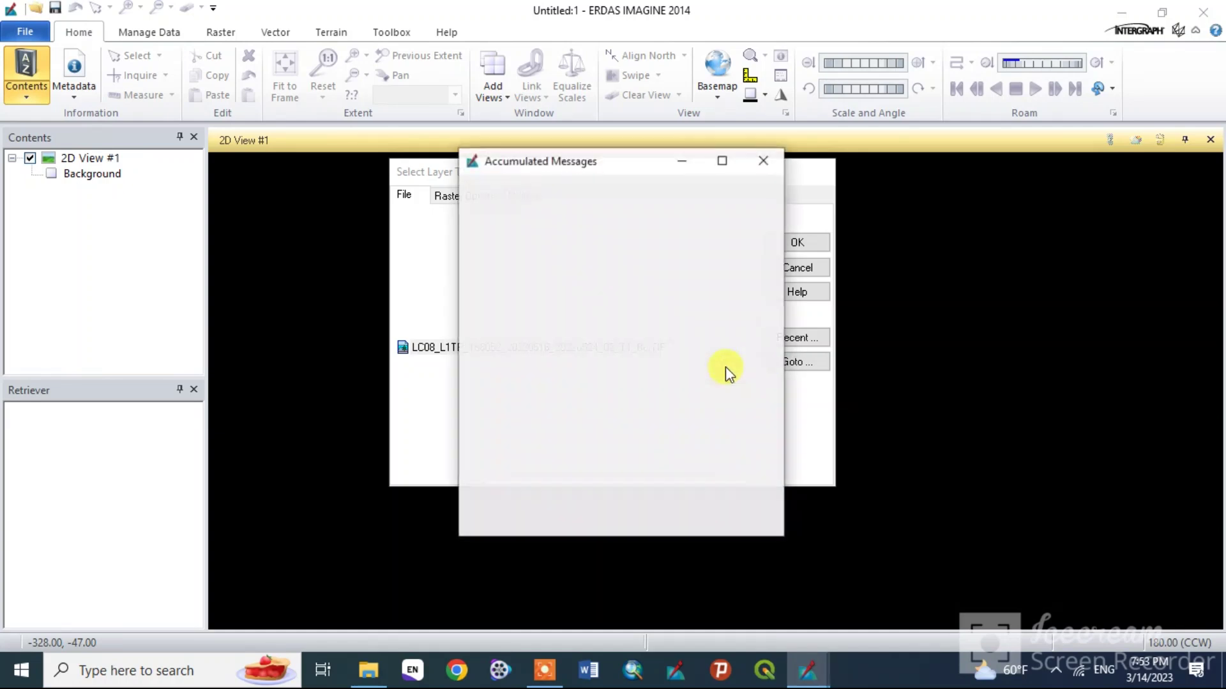
pyautogui.click(619, 521)
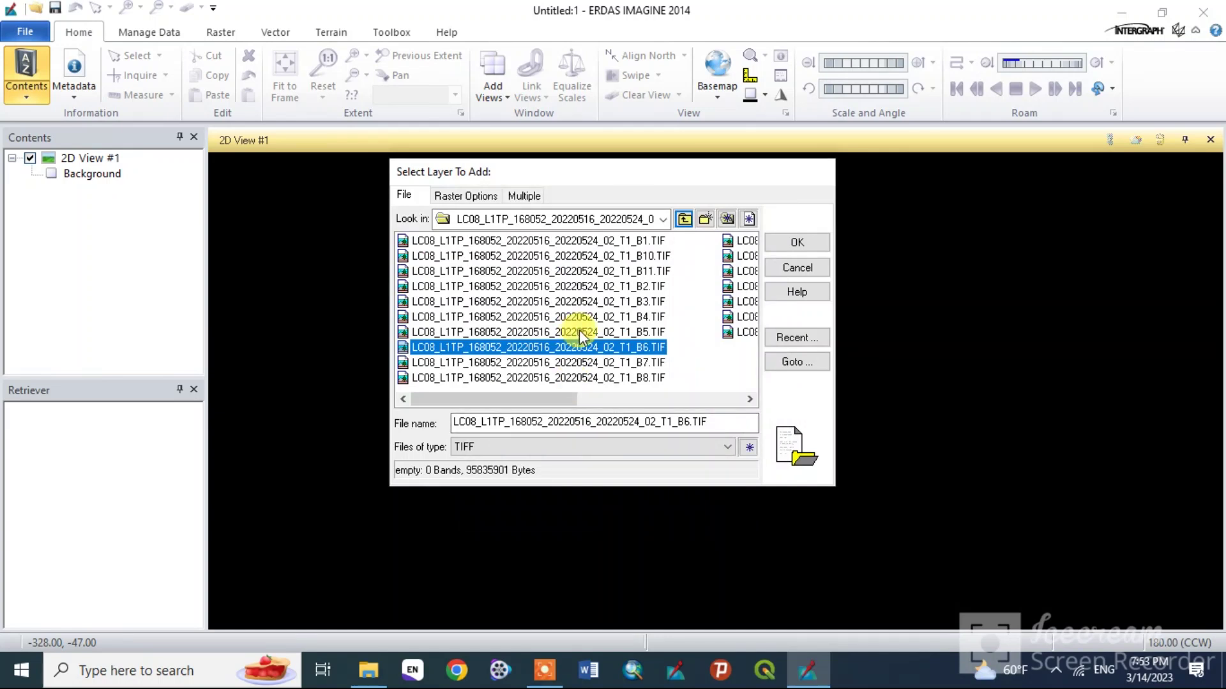
# - Try the band 1 TIFF once more, dismiss the messages and cancel the layer selection
pyautogui.click(637, 401)
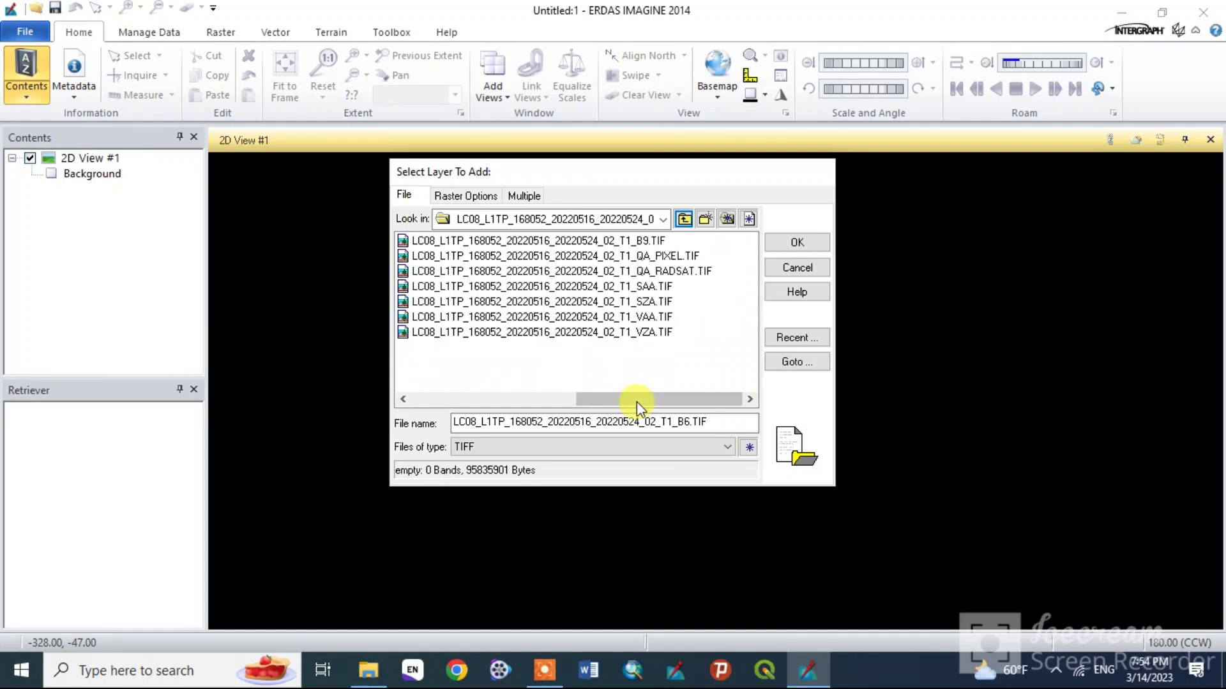
pyautogui.click(528, 401)
pyautogui.click(639, 243)
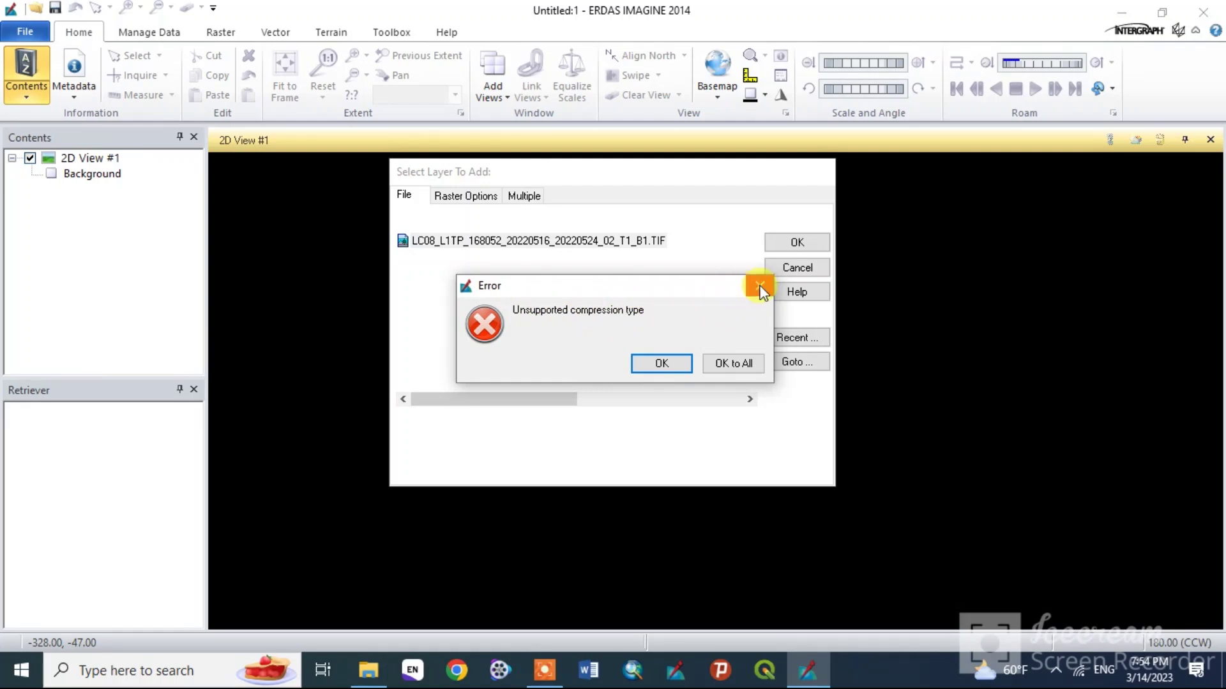
pyautogui.click(728, 363)
pyautogui.click(611, 519)
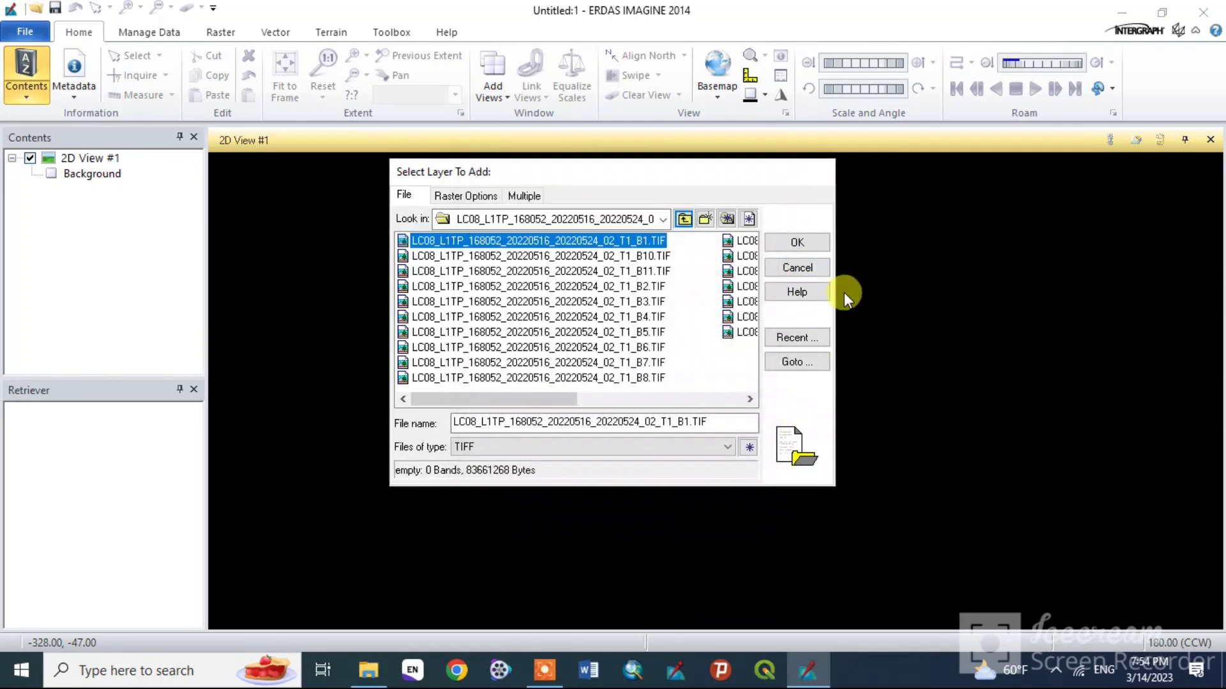
pyautogui.click(798, 269)
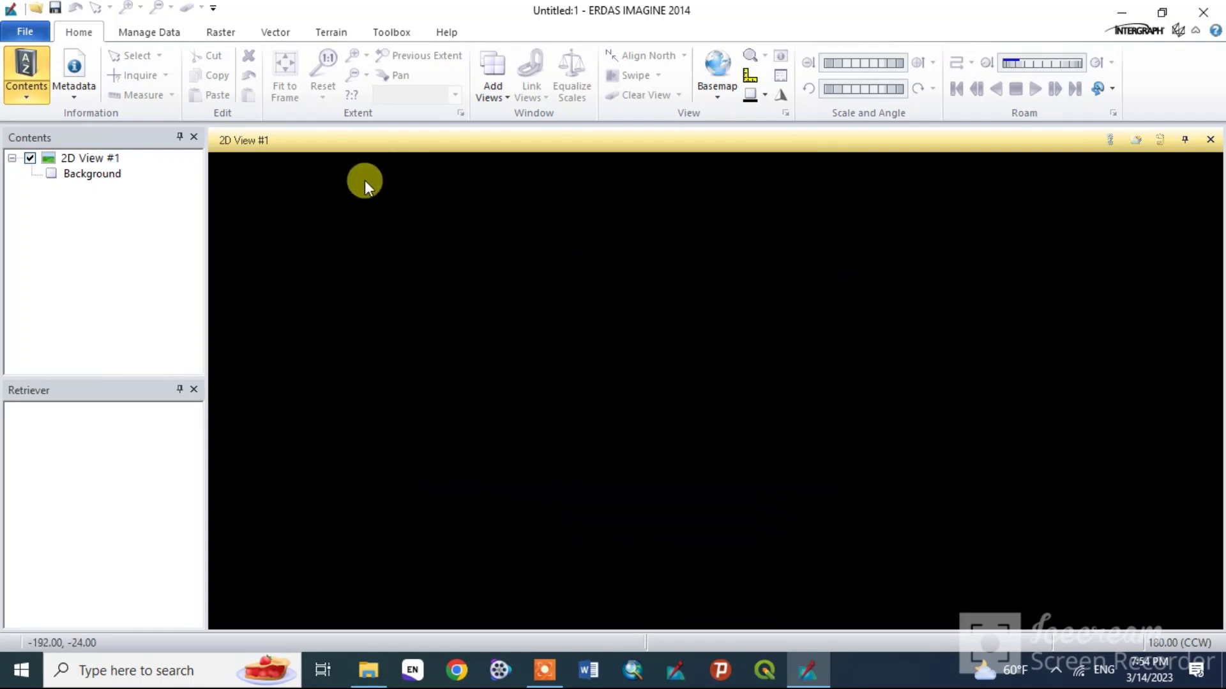
# - Open the Layer Stack tool from the spectral raster tools and dismiss the path message
pyautogui.click(227, 36)
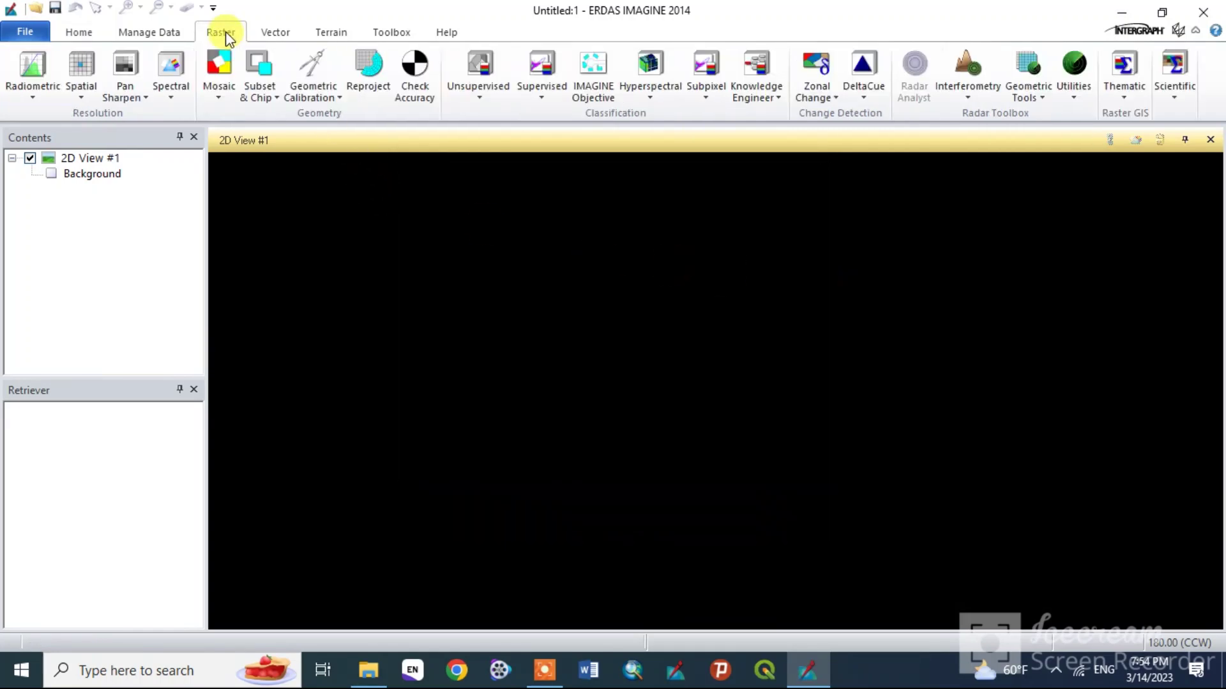
pyautogui.click(173, 101)
pyautogui.click(207, 117)
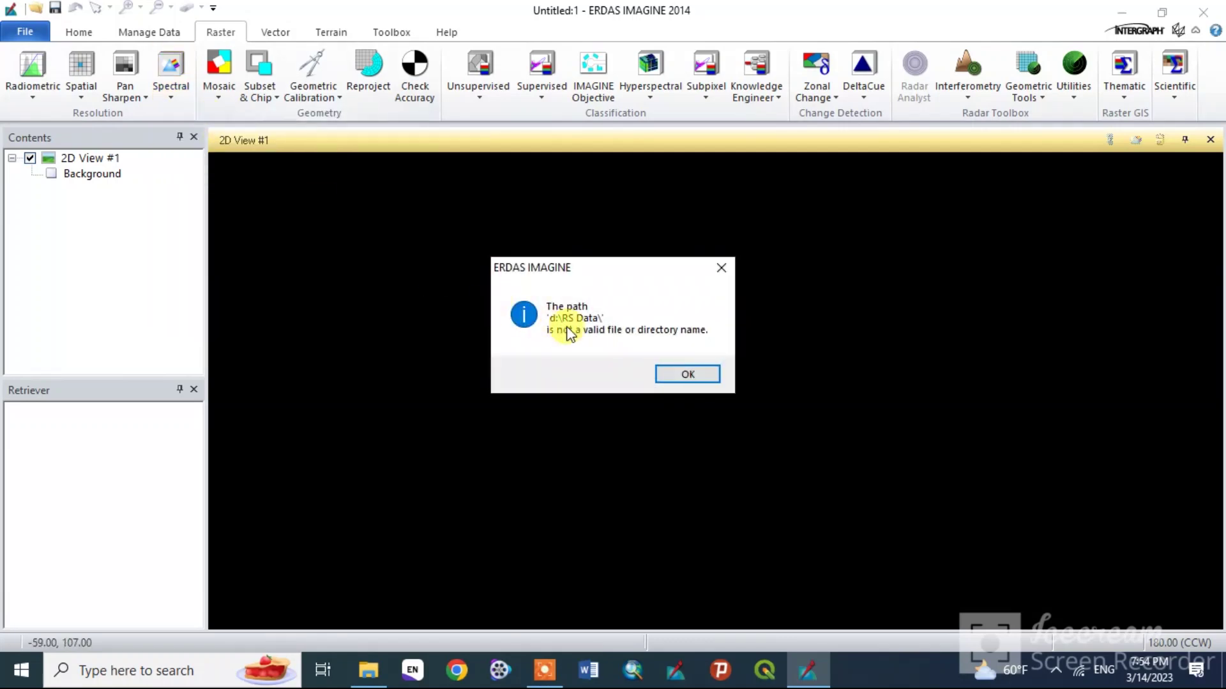
pyautogui.click(668, 370)
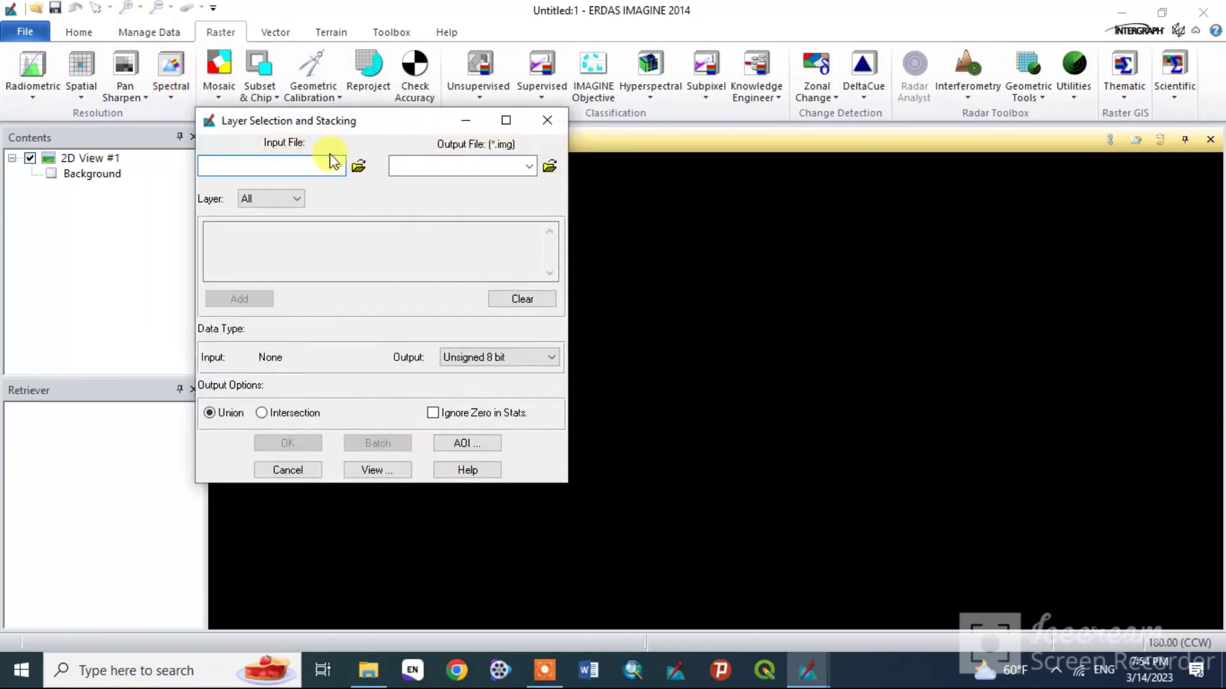
# - Browse for the stack's input in D:\ERDAS IMAGINE 2014\LC08_L1TP_168052_20220516_20220524_02_T1 and list only TIFF files
pyautogui.click(358, 168)
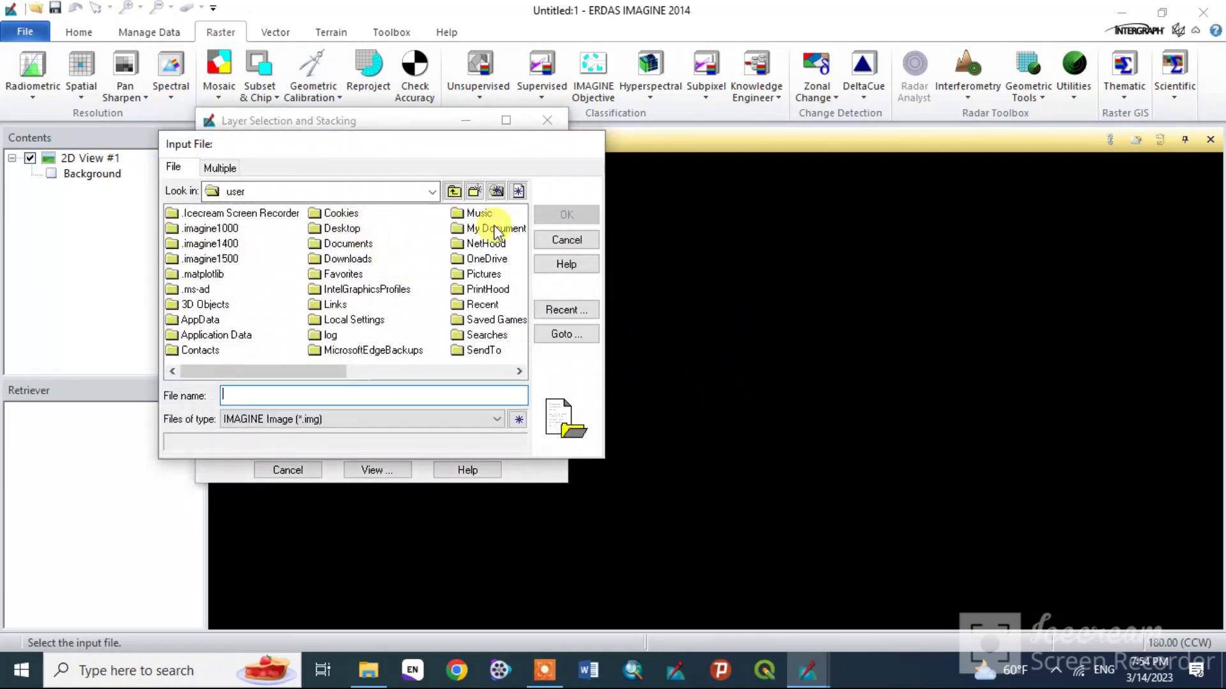
pyautogui.click(377, 192)
pyautogui.click(355, 262)
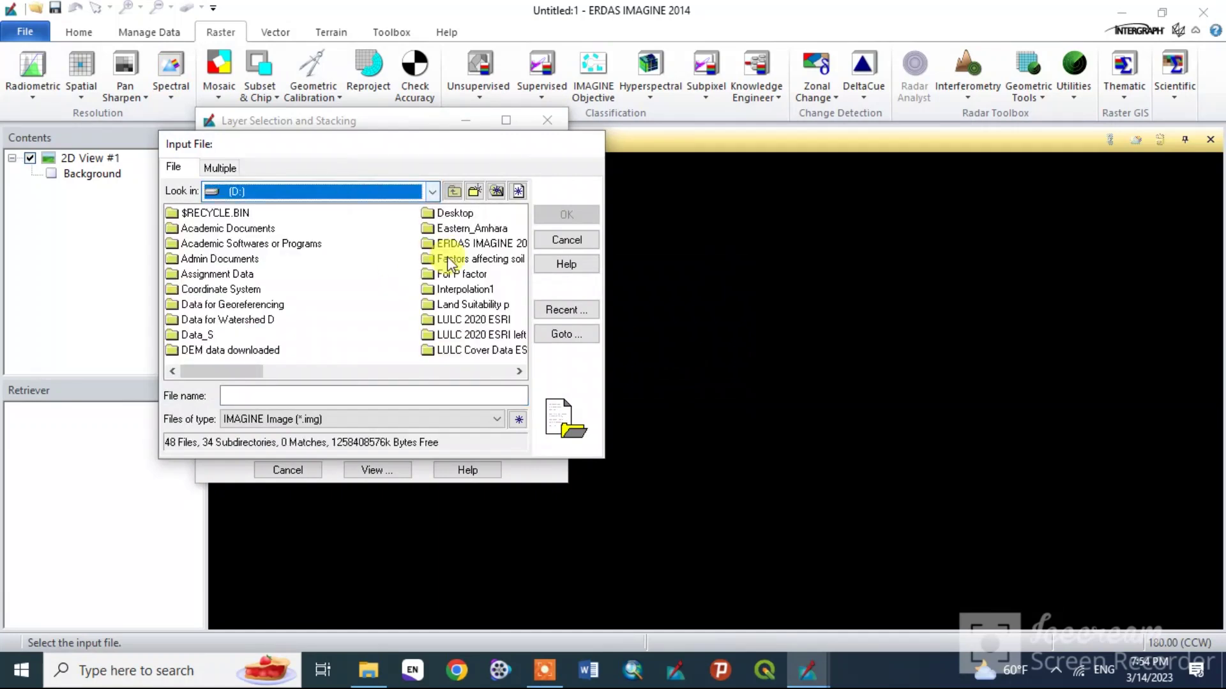
pyautogui.doubleClick(495, 246)
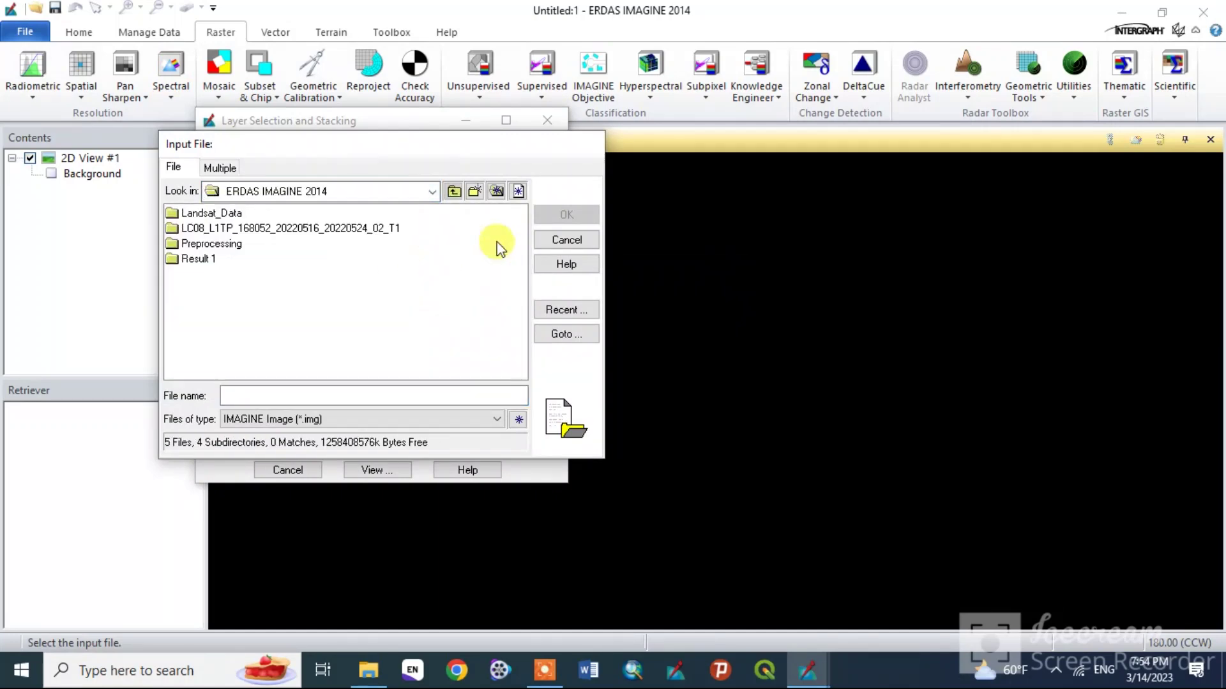
pyautogui.doubleClick(262, 229)
pyautogui.click(396, 420)
pyautogui.scroll(-5, 347, 356)
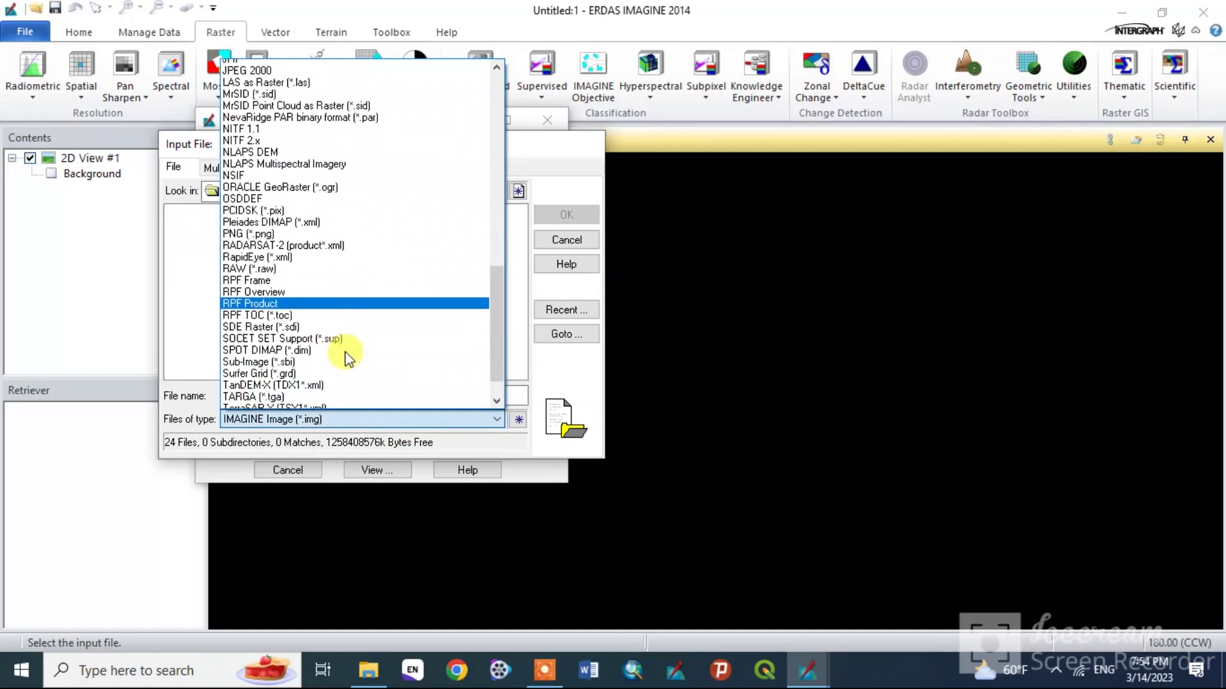
pyautogui.click(328, 336)
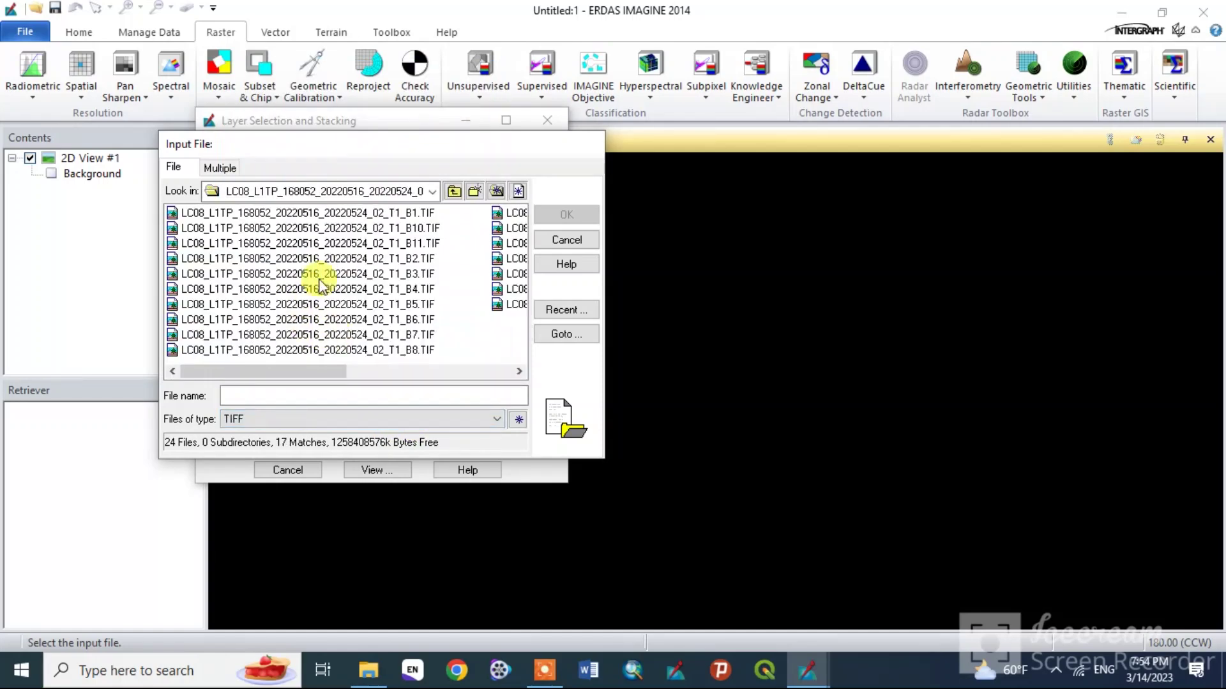
# - Try to use LC08_L1TP_168052_20220516_20220524_02_T1_B1.TIF as the stack input, dismiss the messages and close the Layer Stack tool
pyautogui.doubleClick(396, 215)
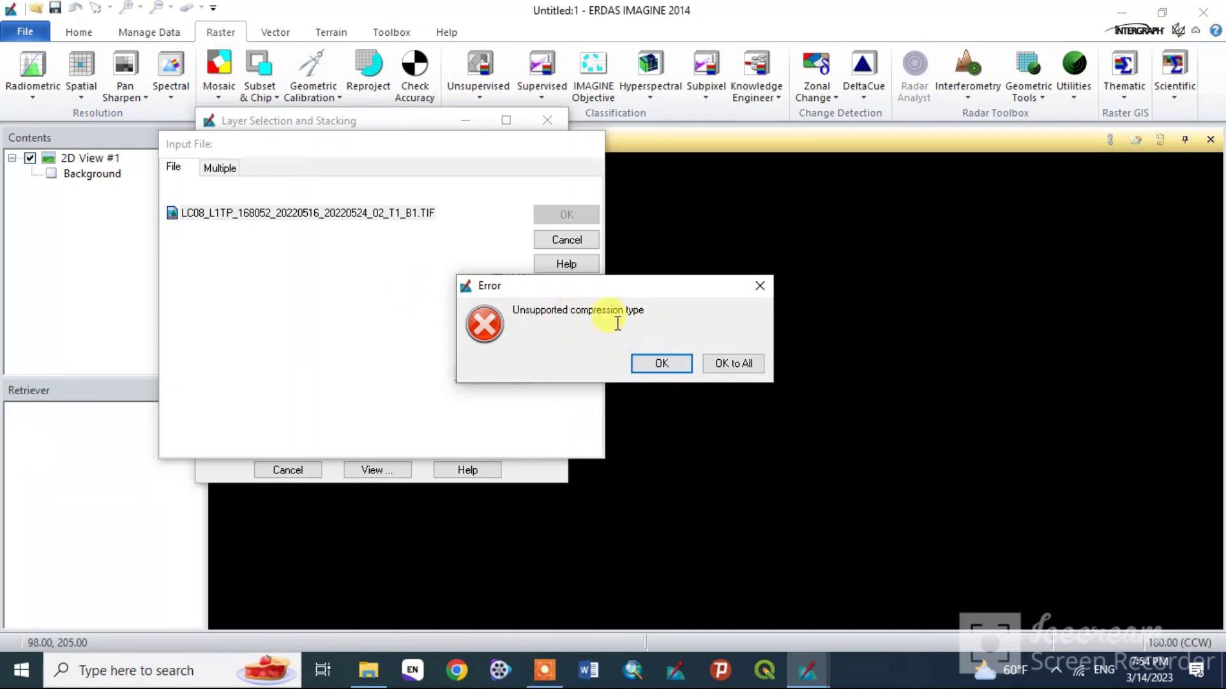
pyautogui.click(729, 364)
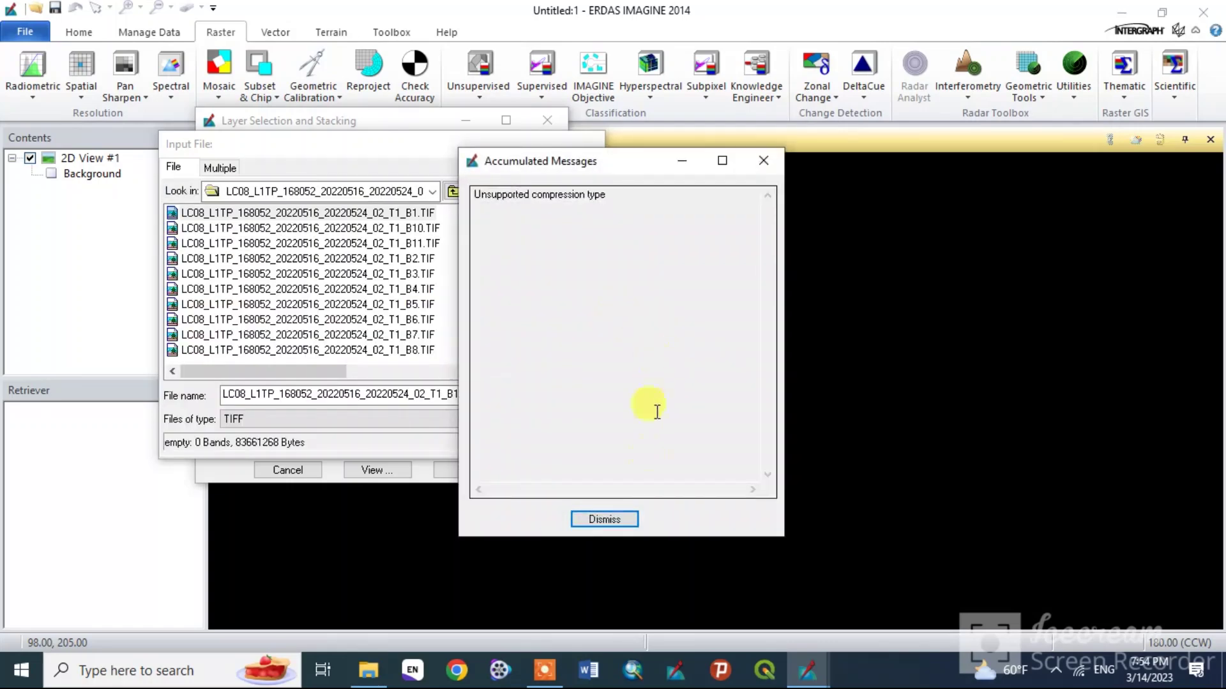
pyautogui.click(624, 520)
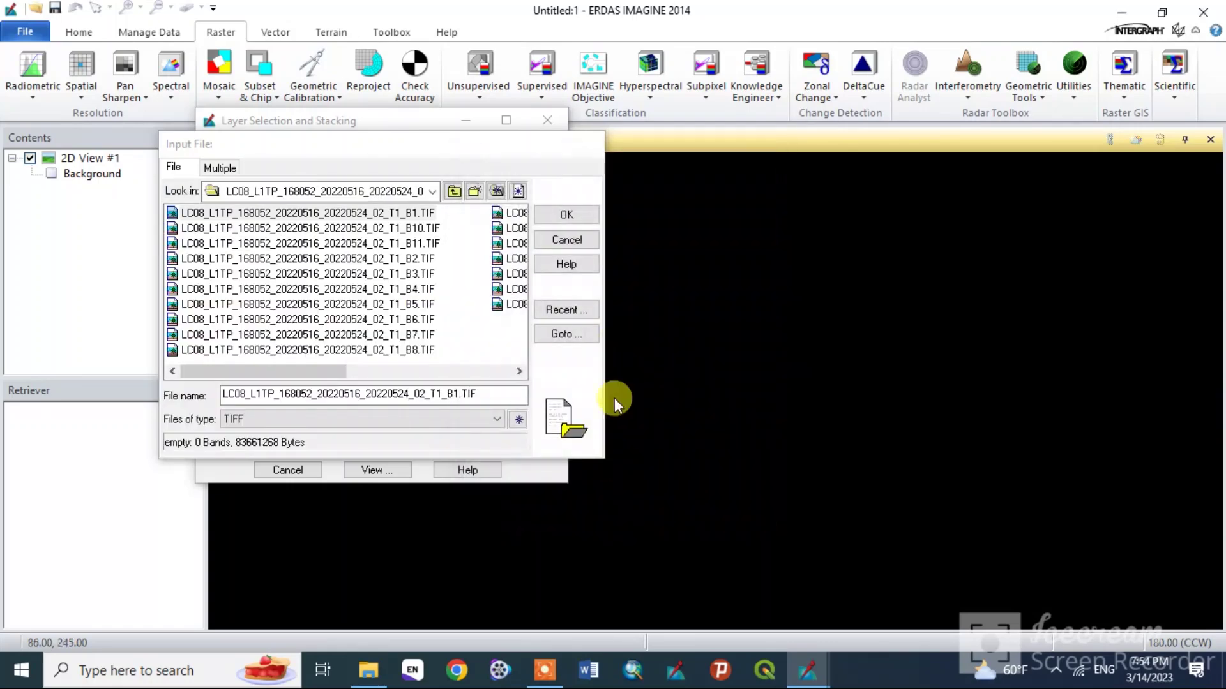
pyautogui.click(589, 239)
pyautogui.click(549, 122)
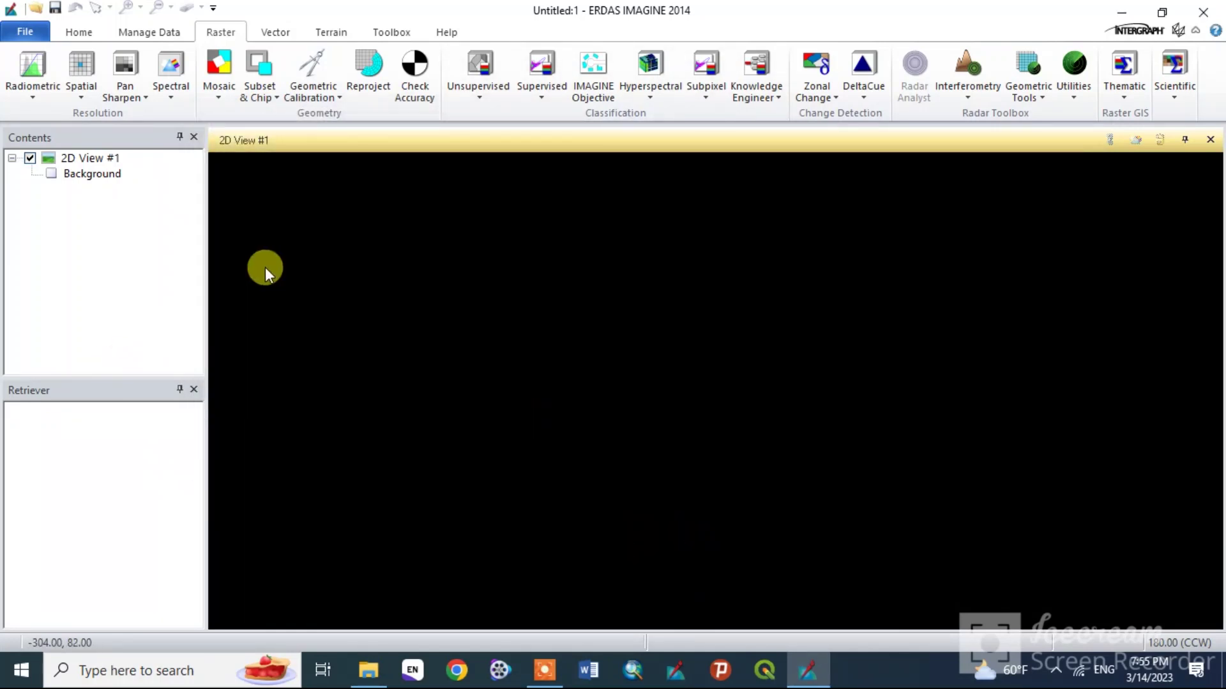
# - Start a data import and set its format to GeoTIFF
pyautogui.click(141, 33)
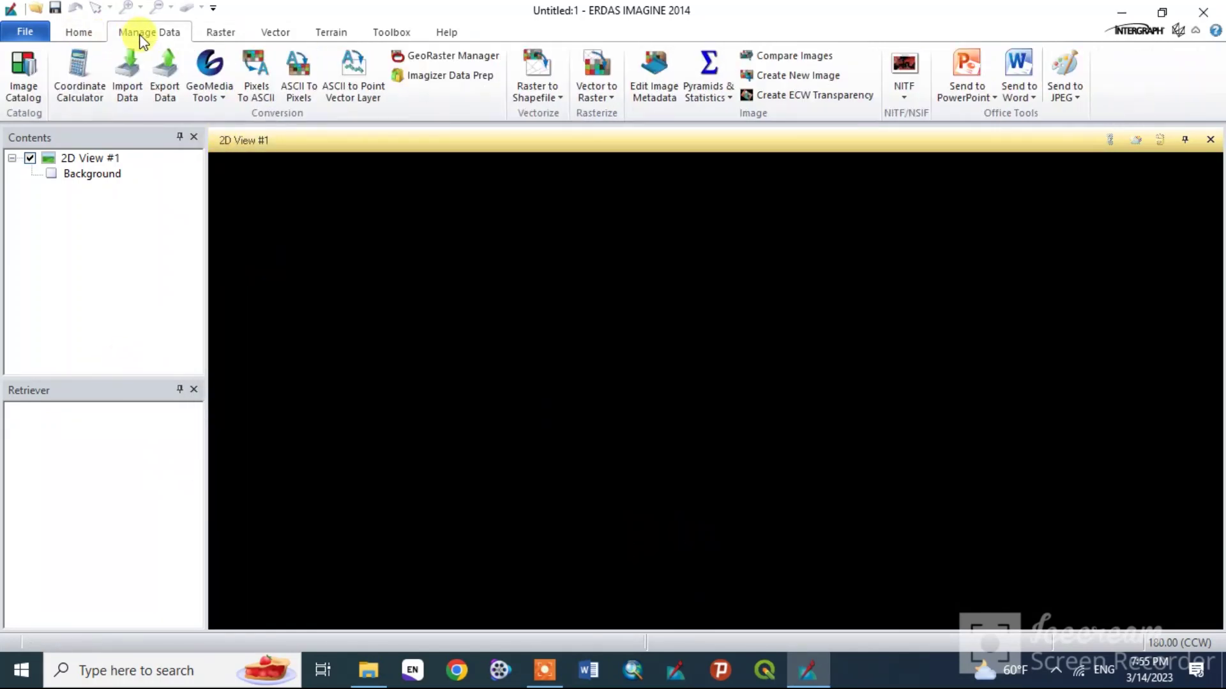
pyautogui.click(127, 94)
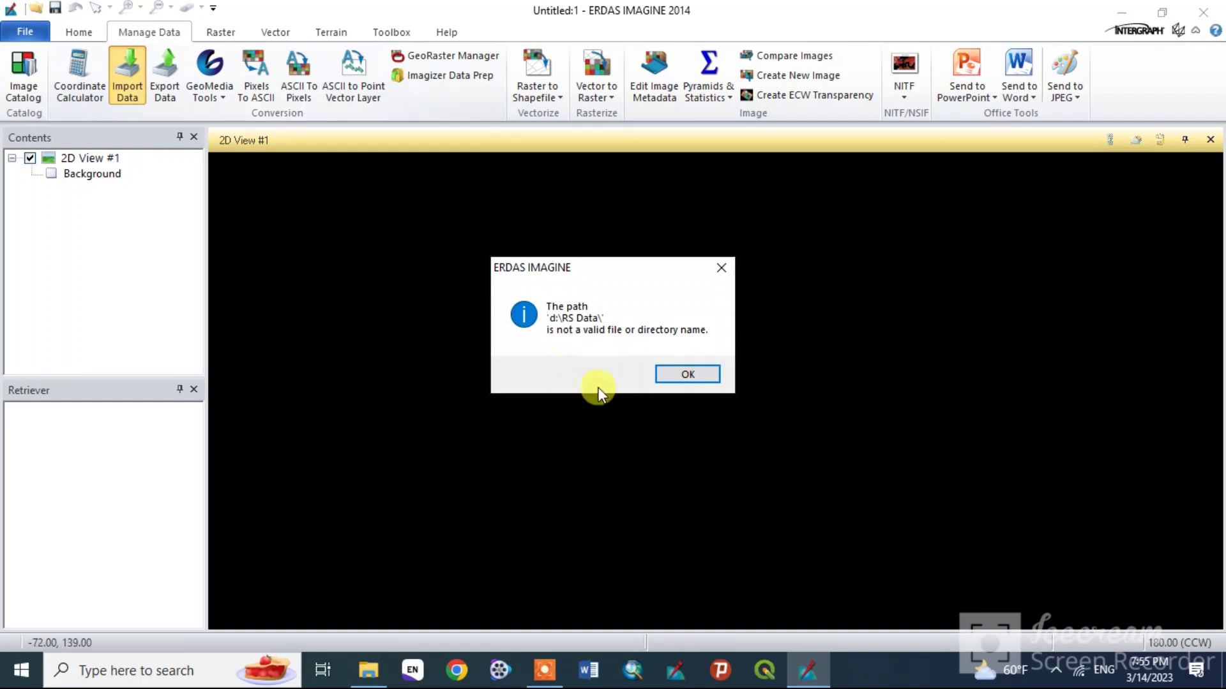
pyautogui.click(667, 376)
pyautogui.moveTo(364, 13); pyautogui.dragTo(478, 217)
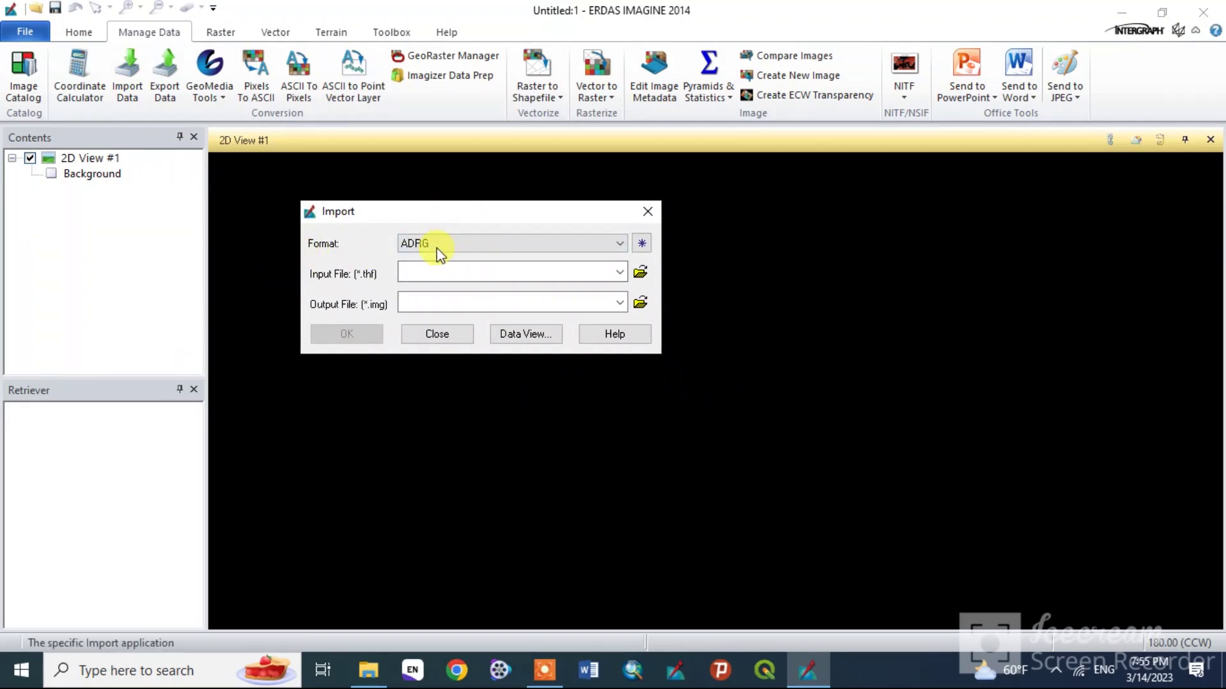
pyautogui.click(619, 244)
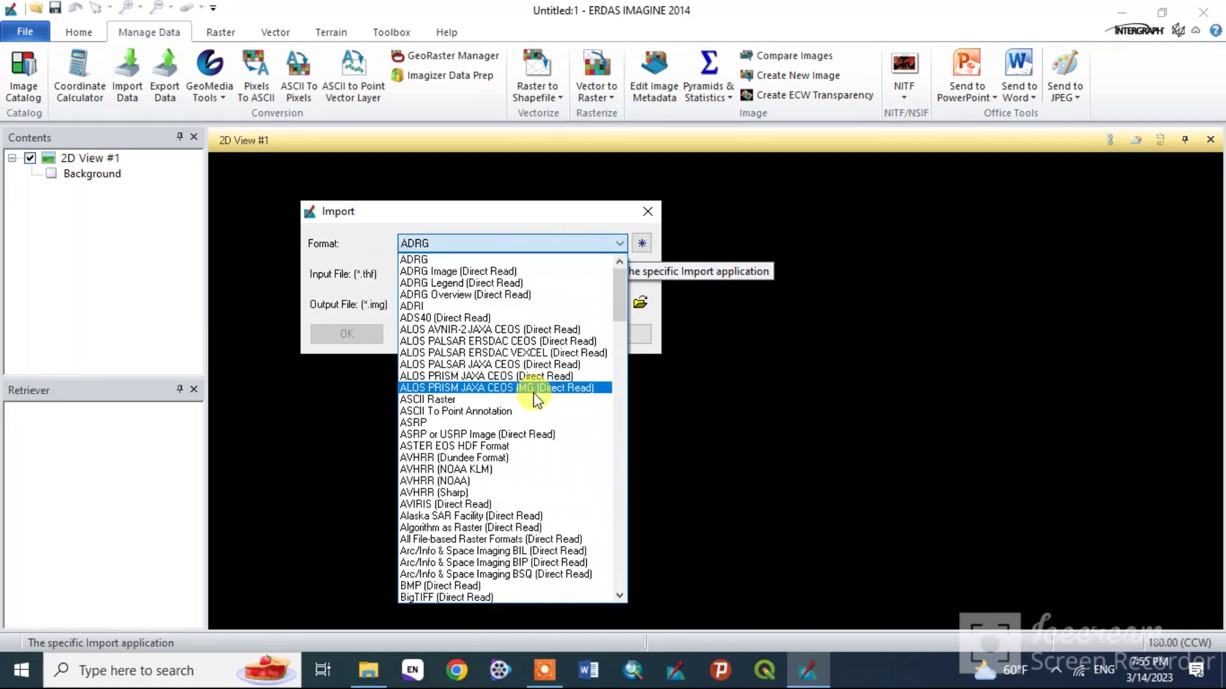
pyautogui.scroll(-3, 529, 427)
pyautogui.scroll(-6, 528, 434)
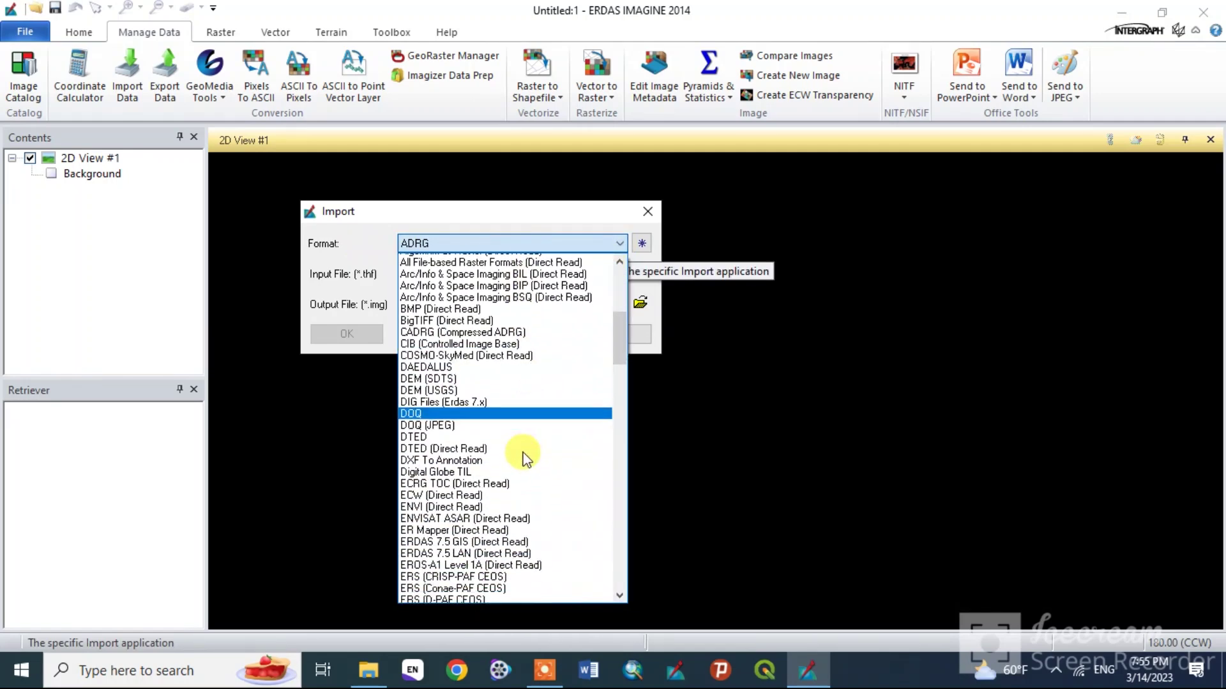
pyautogui.scroll(-10, 522, 464)
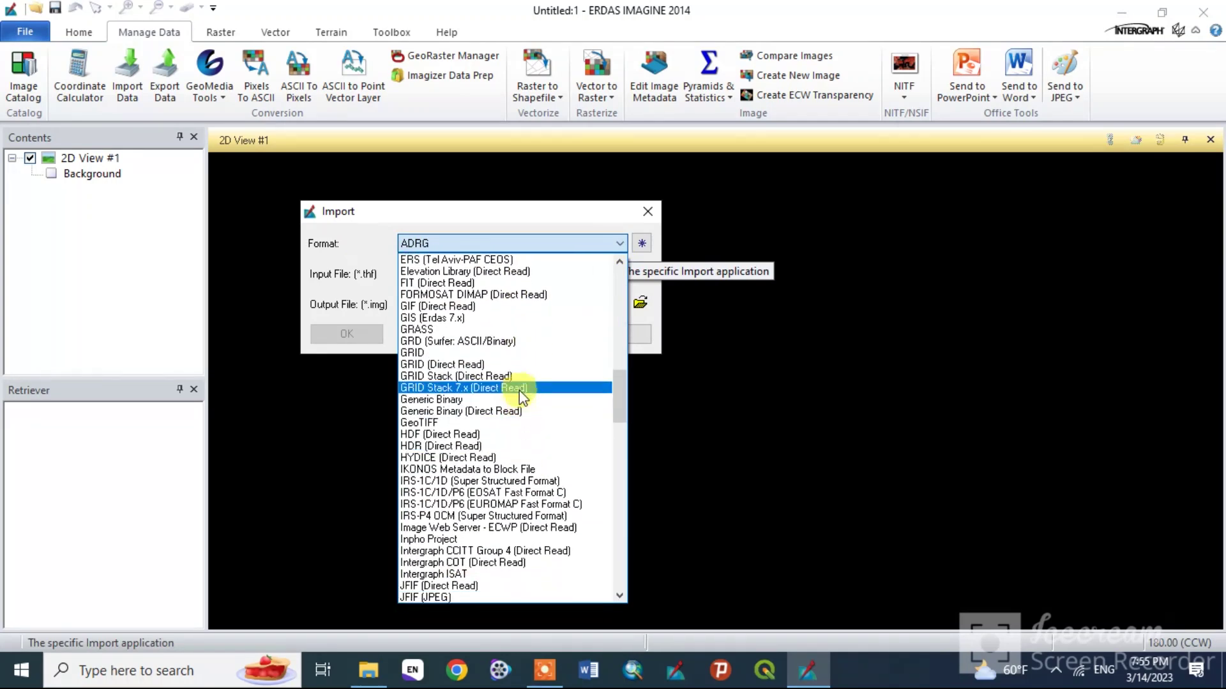
pyautogui.click(539, 423)
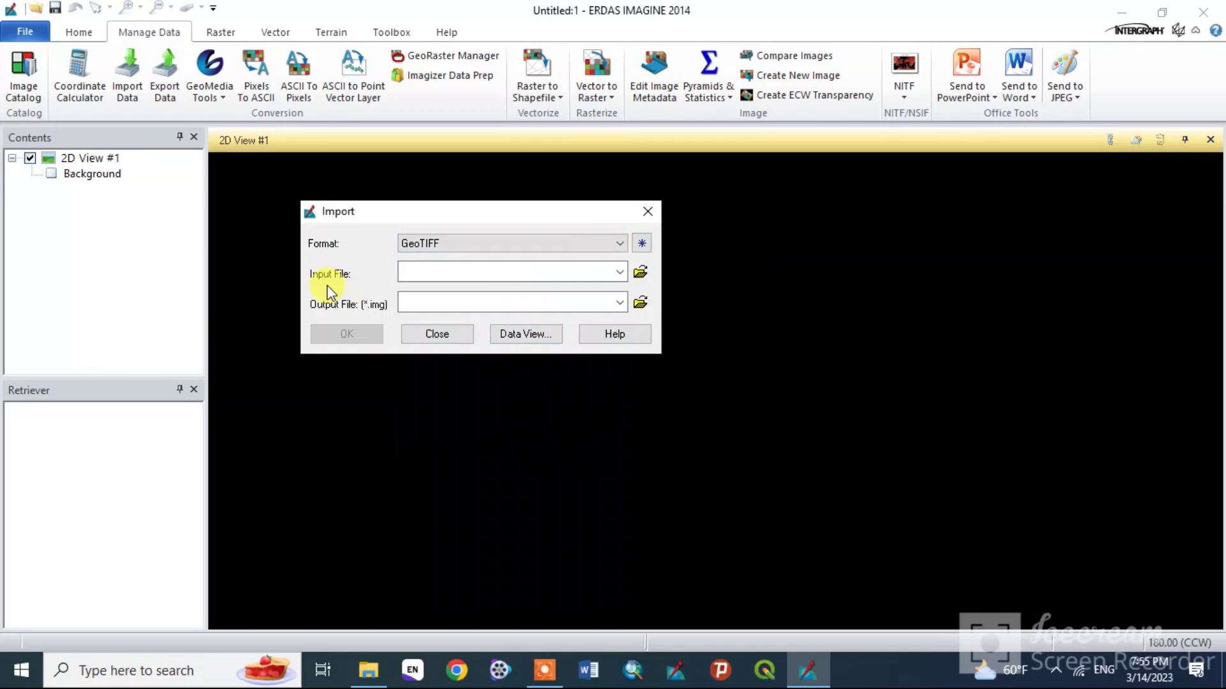
# - Choose LC08_L1TP_168052_20220516_20220524_02_T1_B1.TIF from its extracted folder in D:\ERDAS IMAGINE 2014 as the import's input file
pyautogui.click(641, 273)
pyautogui.click(519, 170)
pyautogui.click(379, 243)
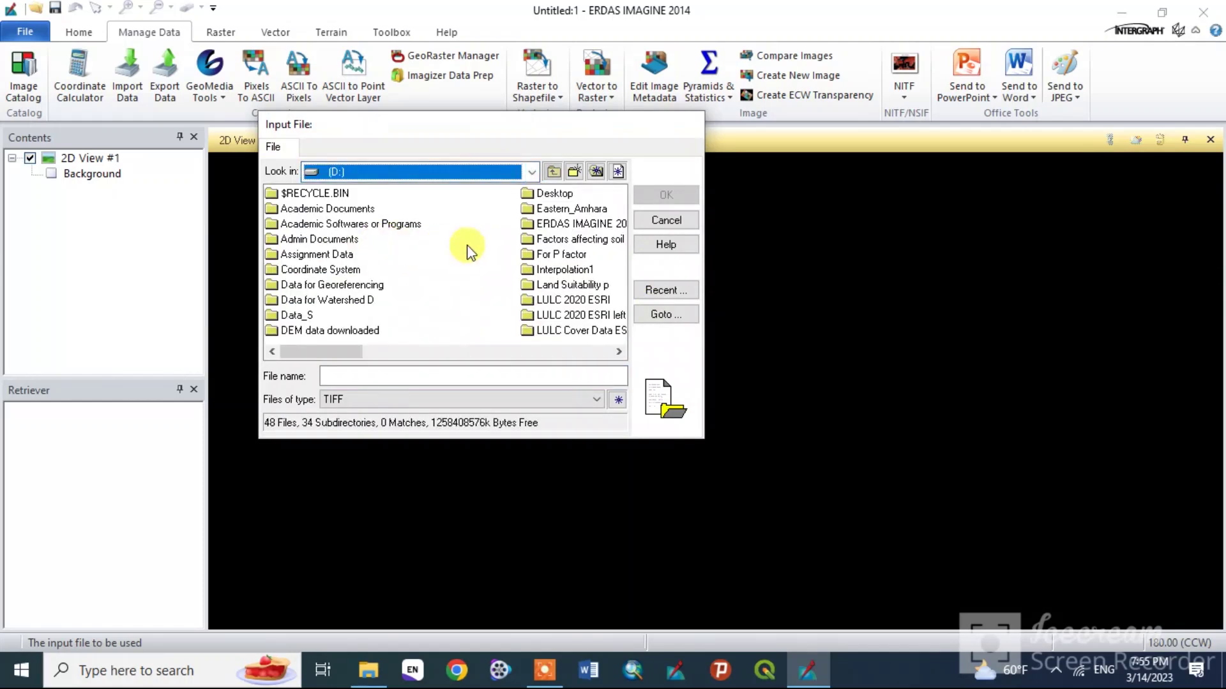
pyautogui.doubleClick(561, 227)
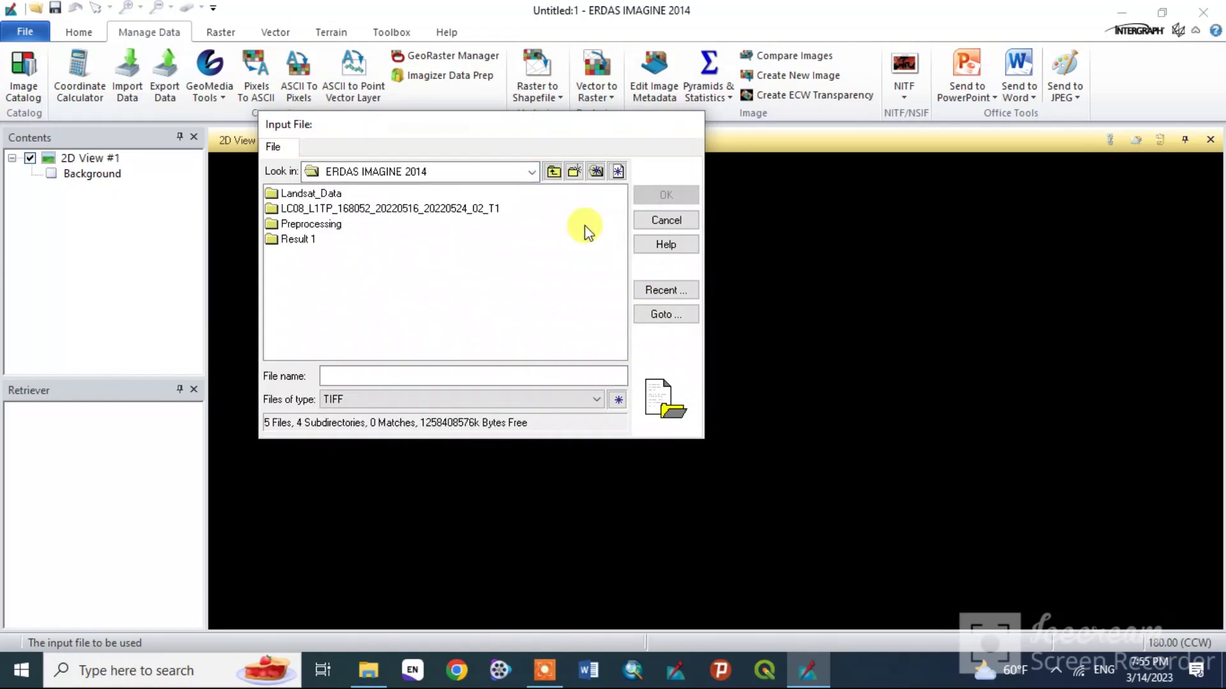
pyautogui.doubleClick(367, 212)
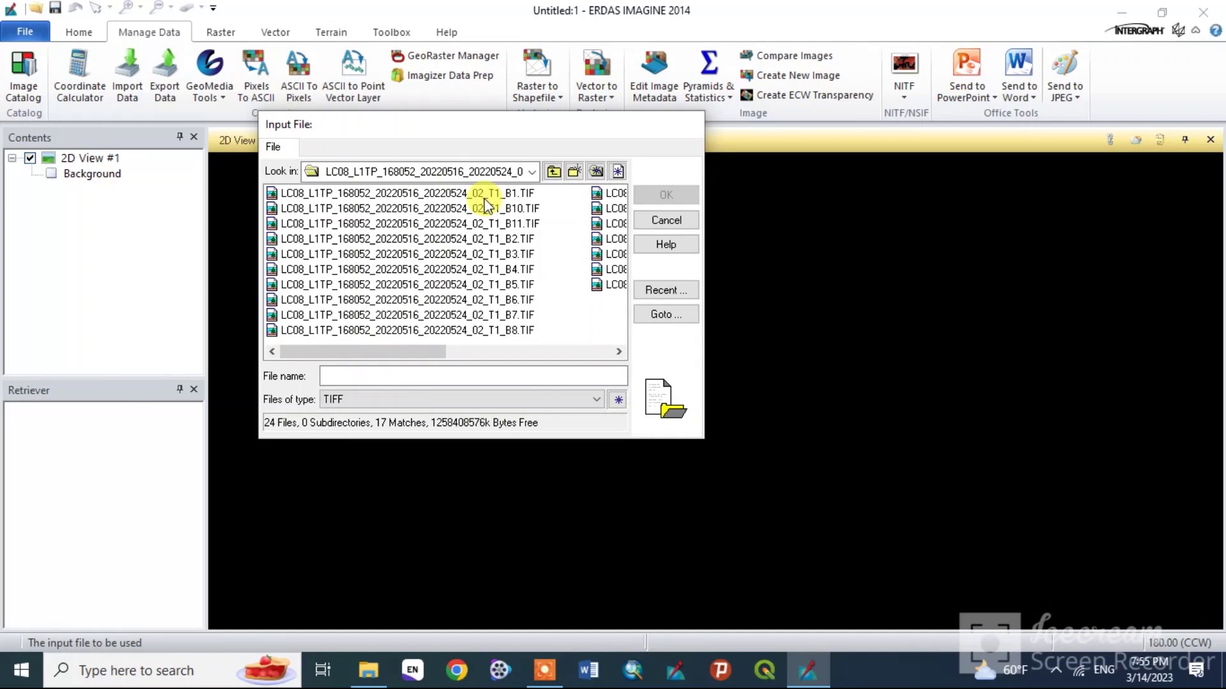
pyautogui.moveTo(487, 205)
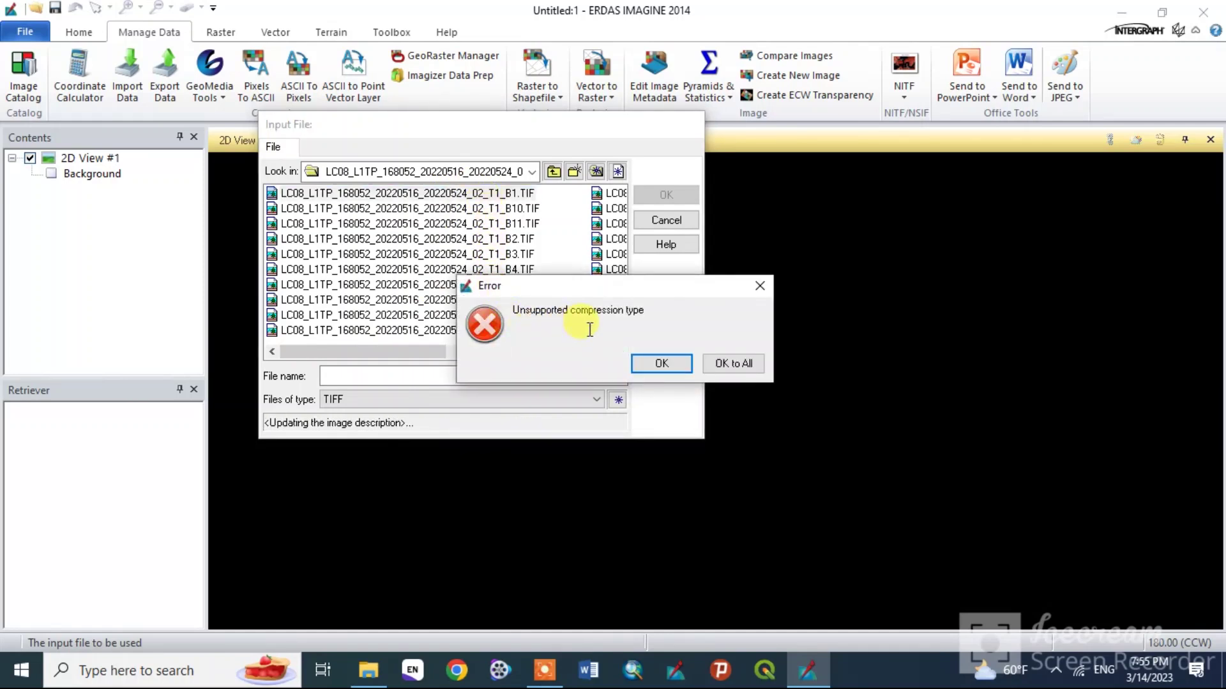
pyautogui.click(641, 364)
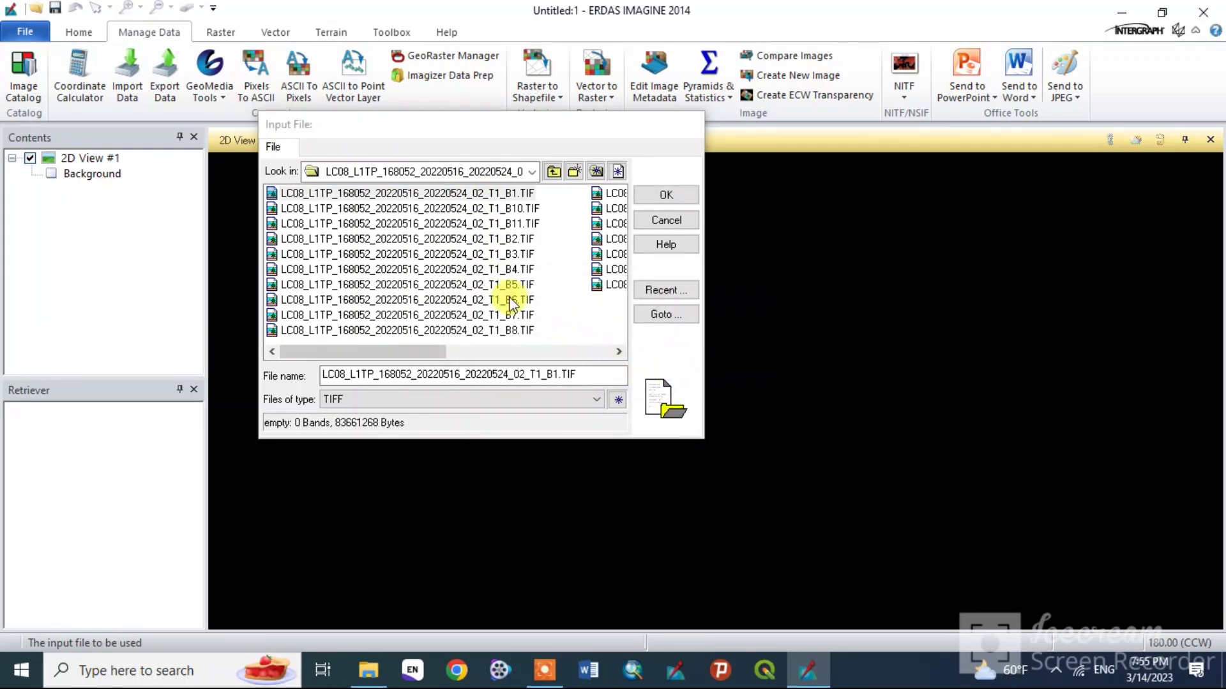
pyautogui.click(663, 197)
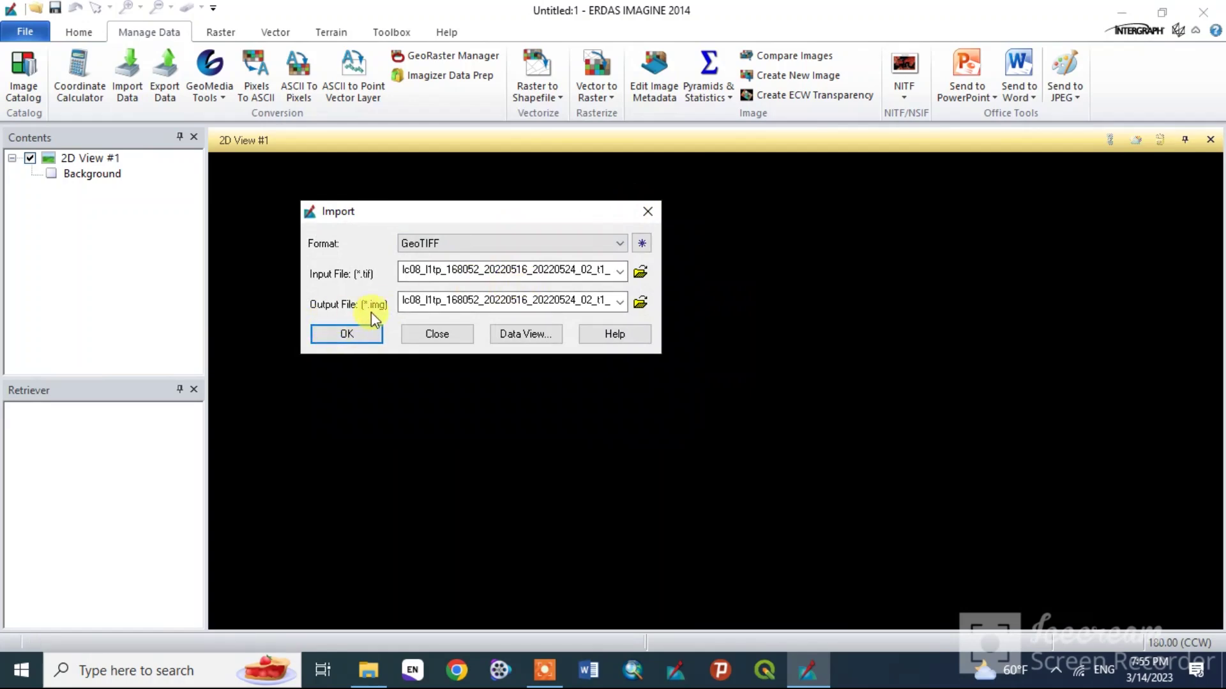
# - Create a Preprocessing2 folder in D:\ERDAS IMAGINE 2014 for the import's output file
pyautogui.click(640, 302)
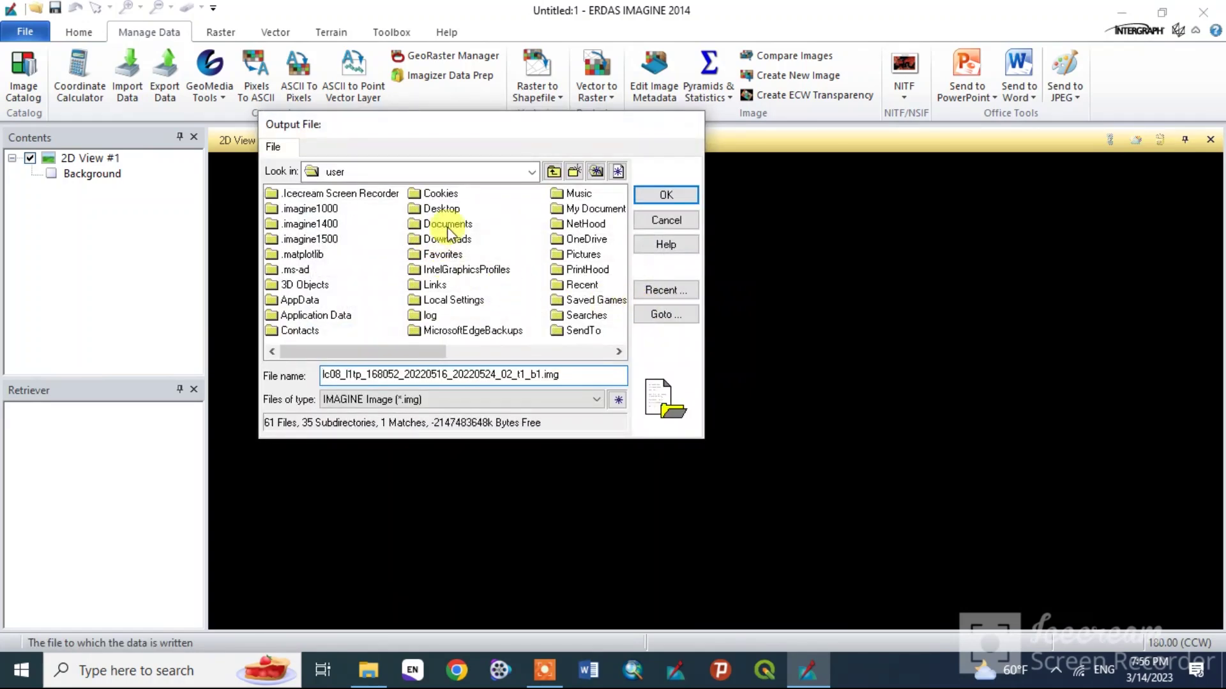
pyautogui.click(501, 172)
pyautogui.click(447, 239)
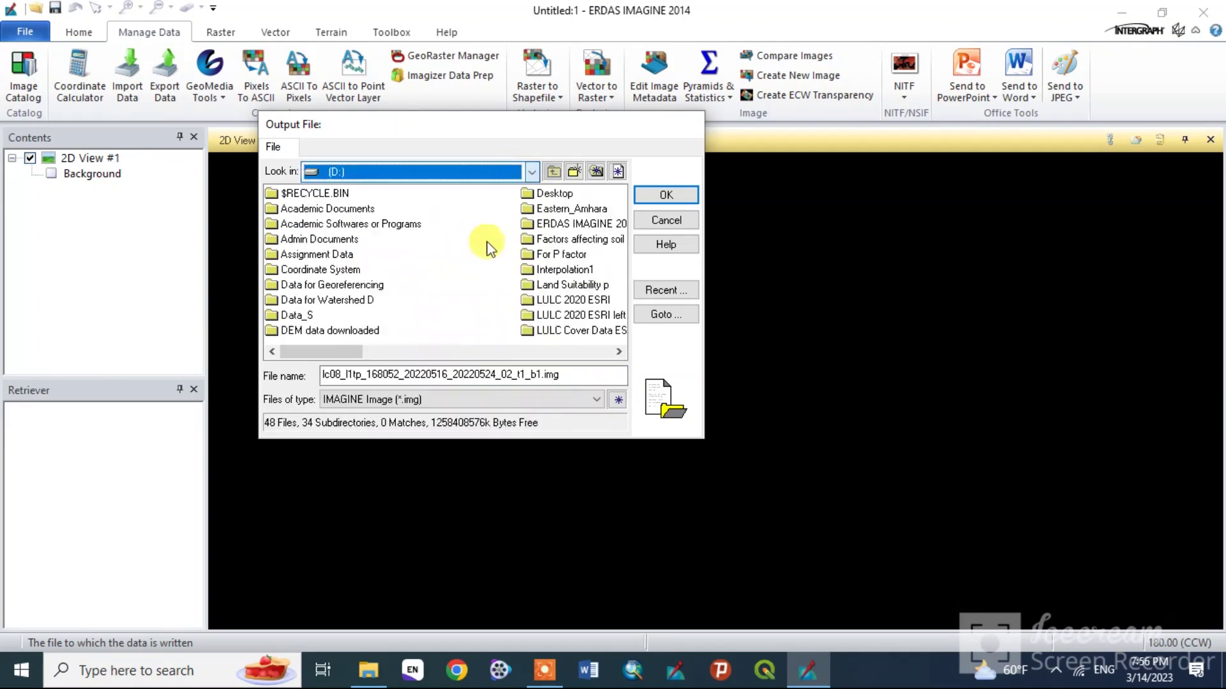
pyautogui.doubleClick(574, 223)
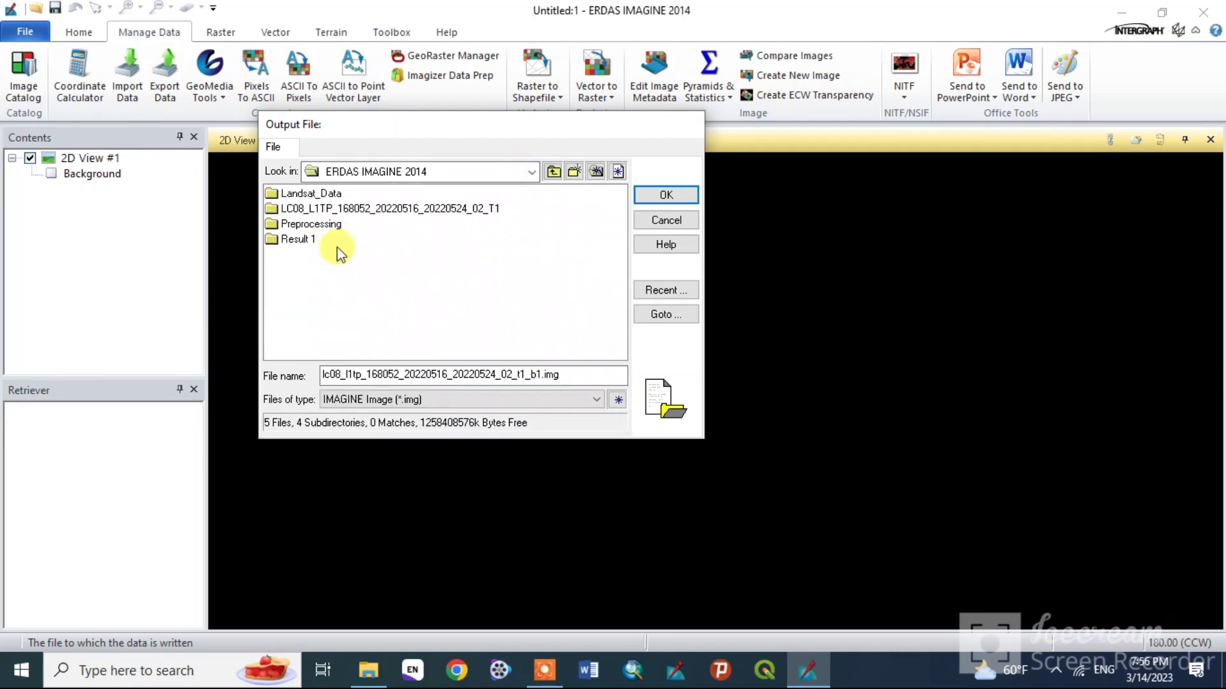
pyautogui.click(575, 173)
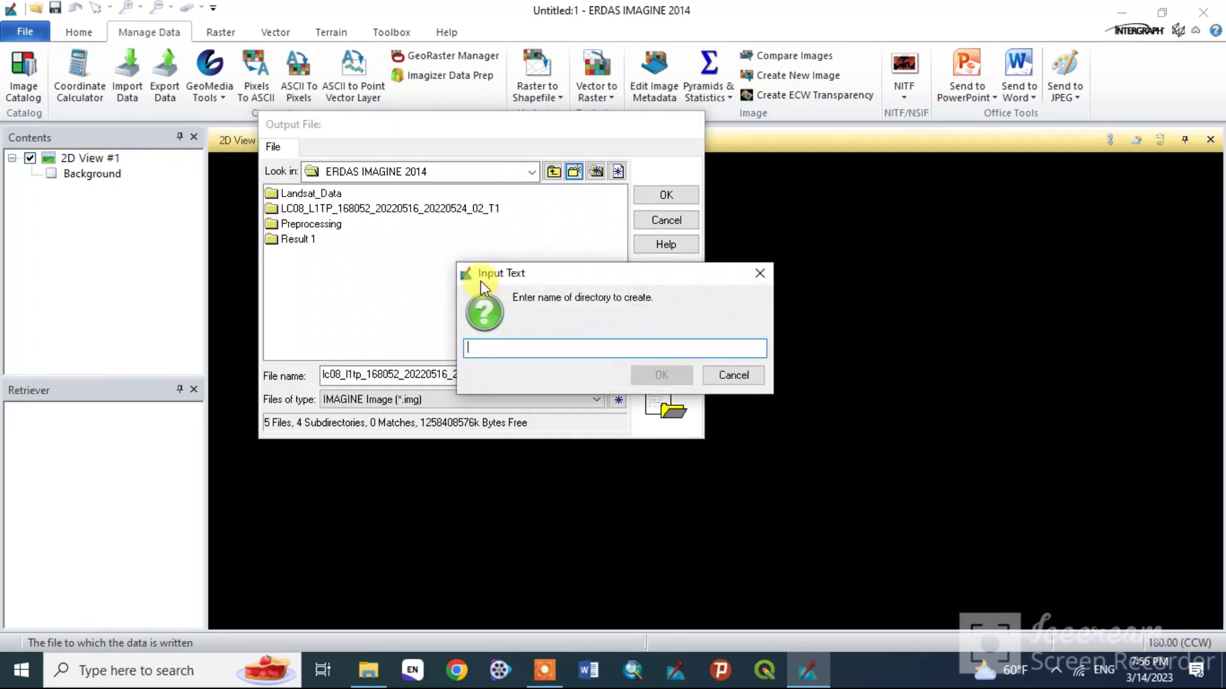
pyautogui.write('Preprocessing2')
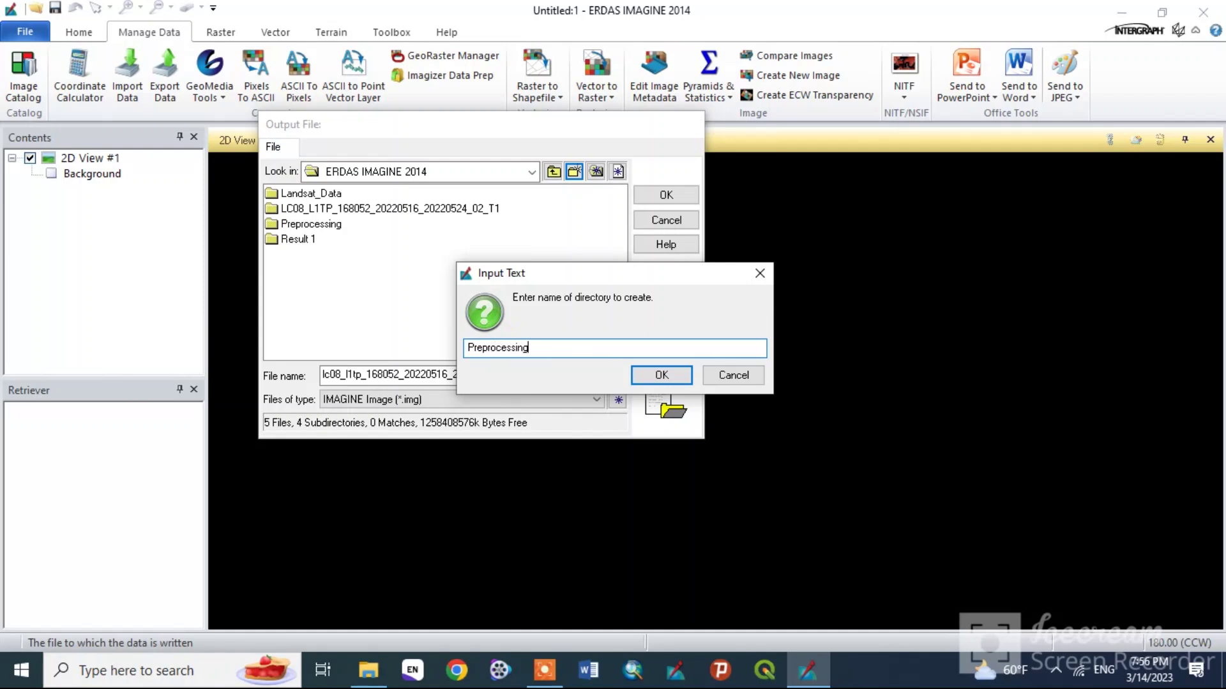
pyautogui.click(645, 374)
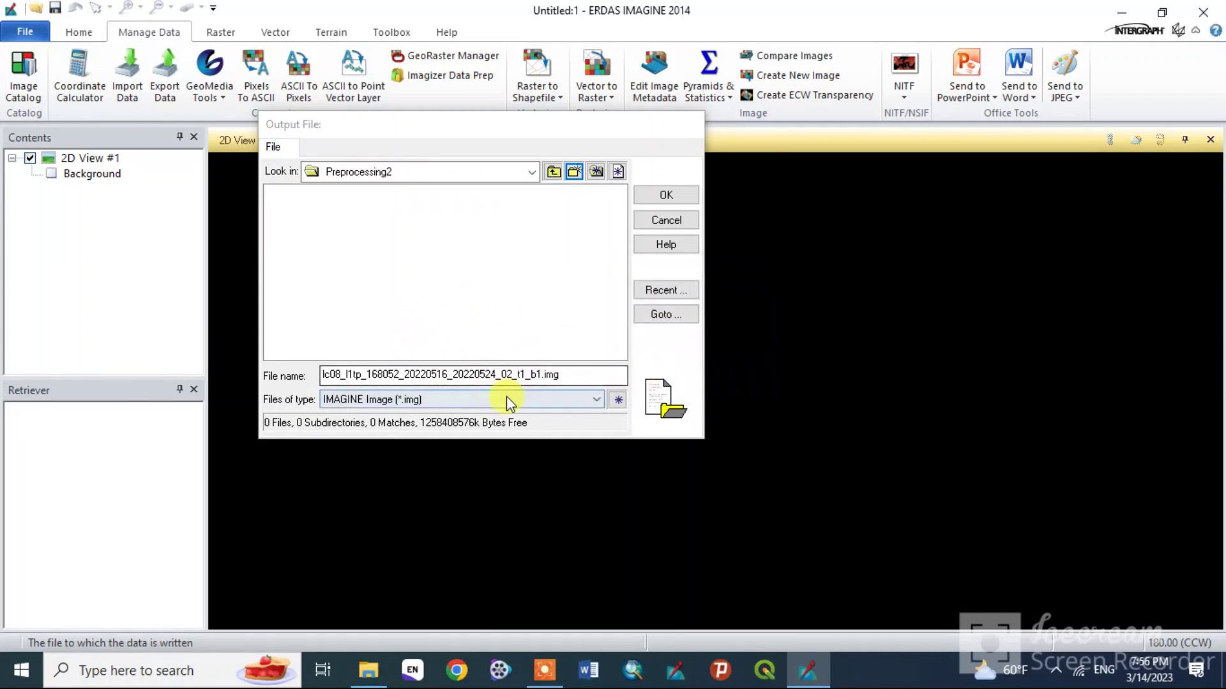
# - Name the output image band1.img and accept the import setup to reach the TIFF import dialog
pyautogui.moveTo(537, 375); pyautogui.dragTo(318, 377)
pyautogui.write('ban')
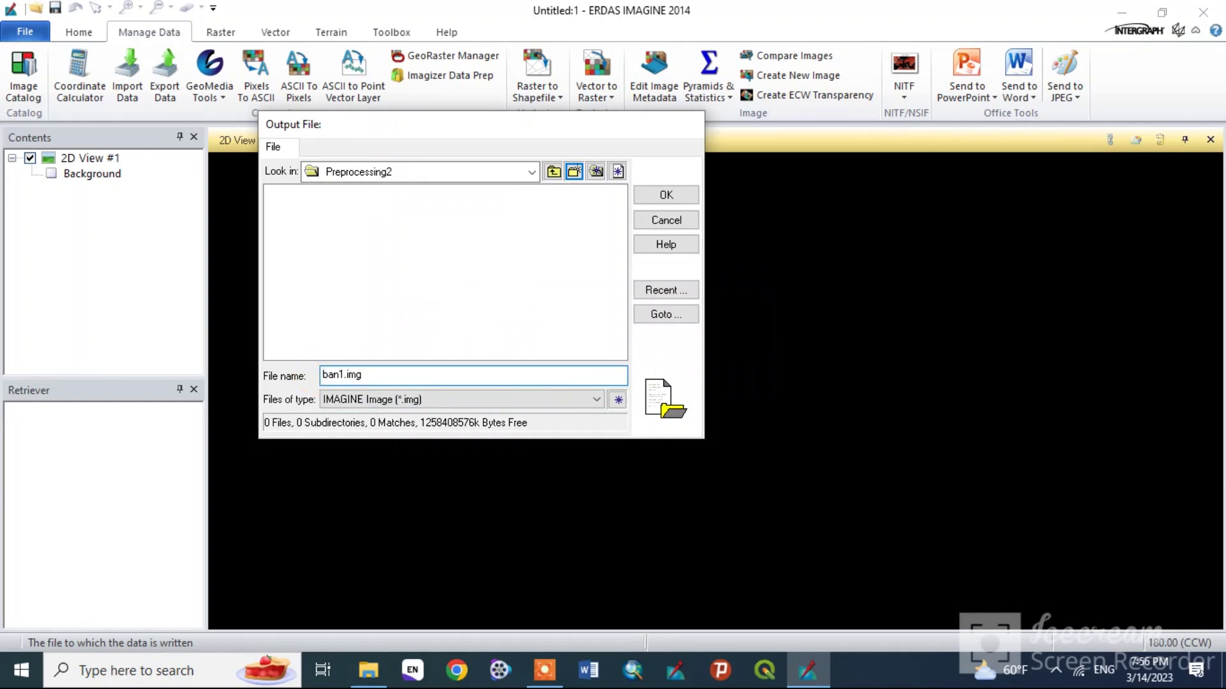
pyautogui.write('d')
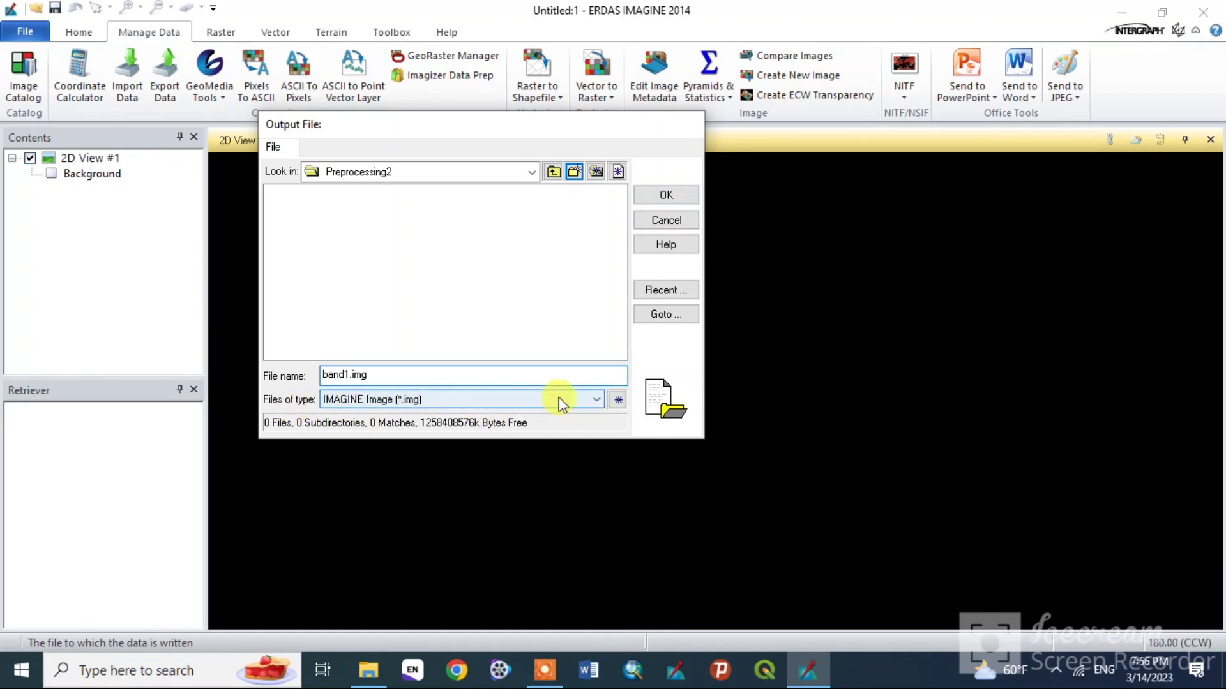
pyautogui.click(663, 200)
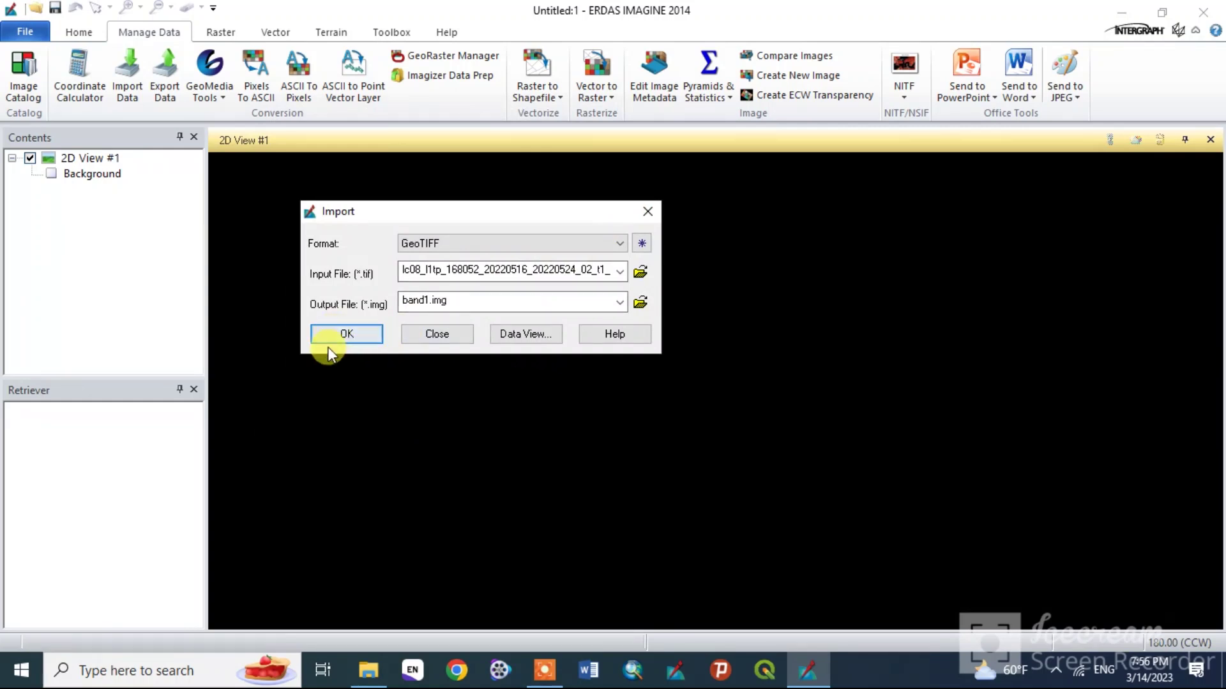
pyautogui.click(342, 335)
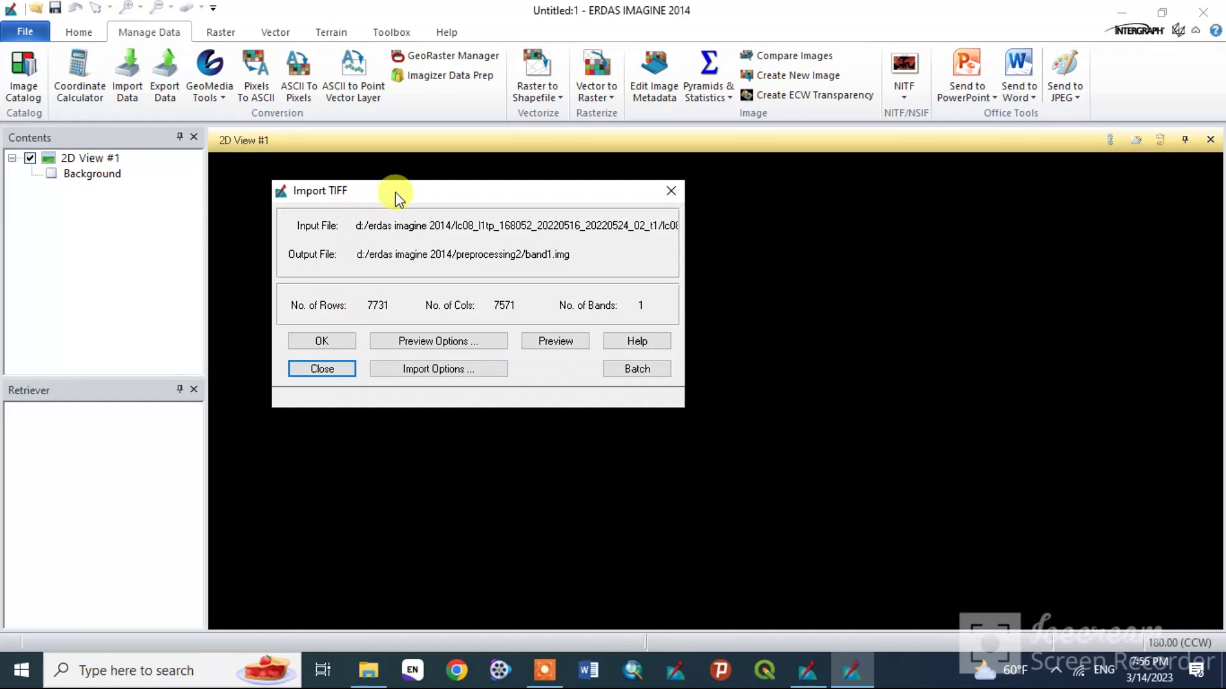
# - Run the TIFF import of band 1 to band1.img and dismiss the completed job
pyautogui.moveTo(381, 198); pyautogui.dragTo(404, 222)
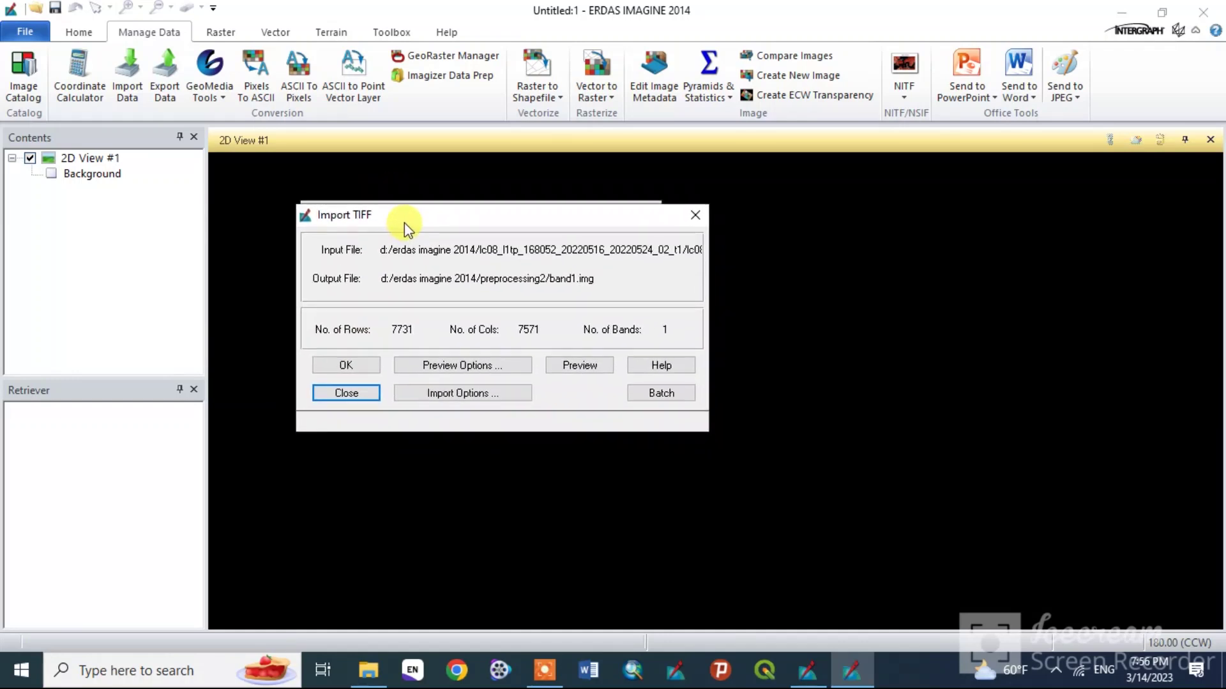
pyautogui.click(345, 364)
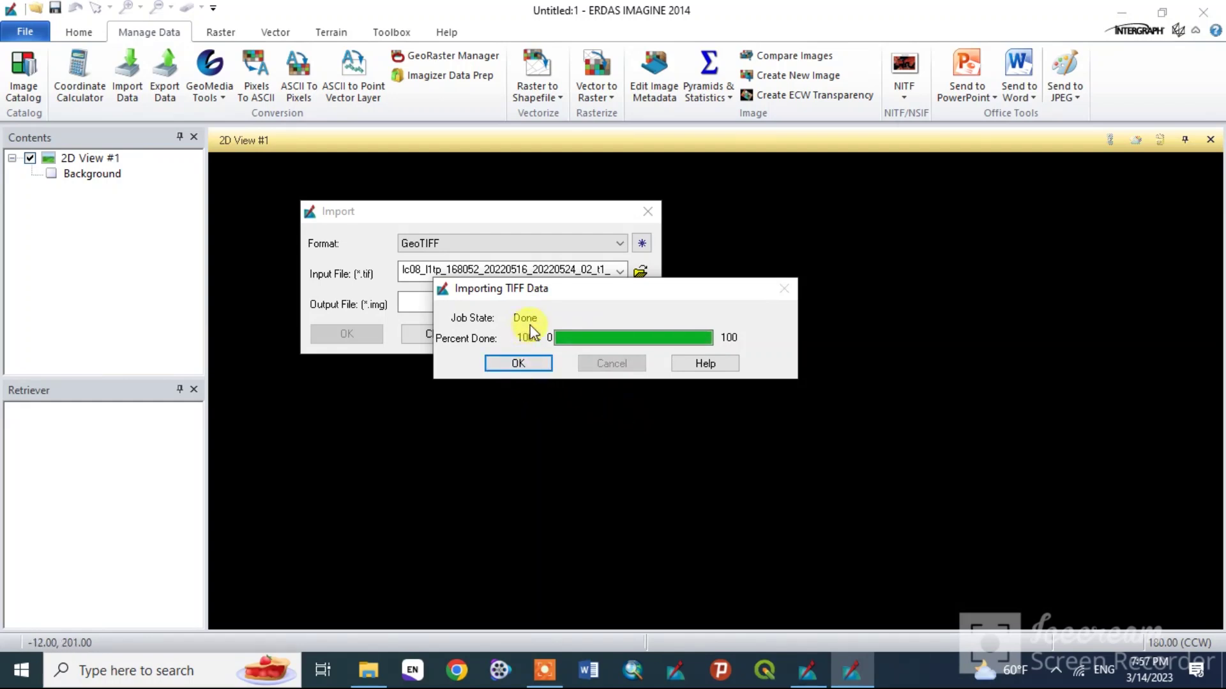
pyautogui.click(519, 363)
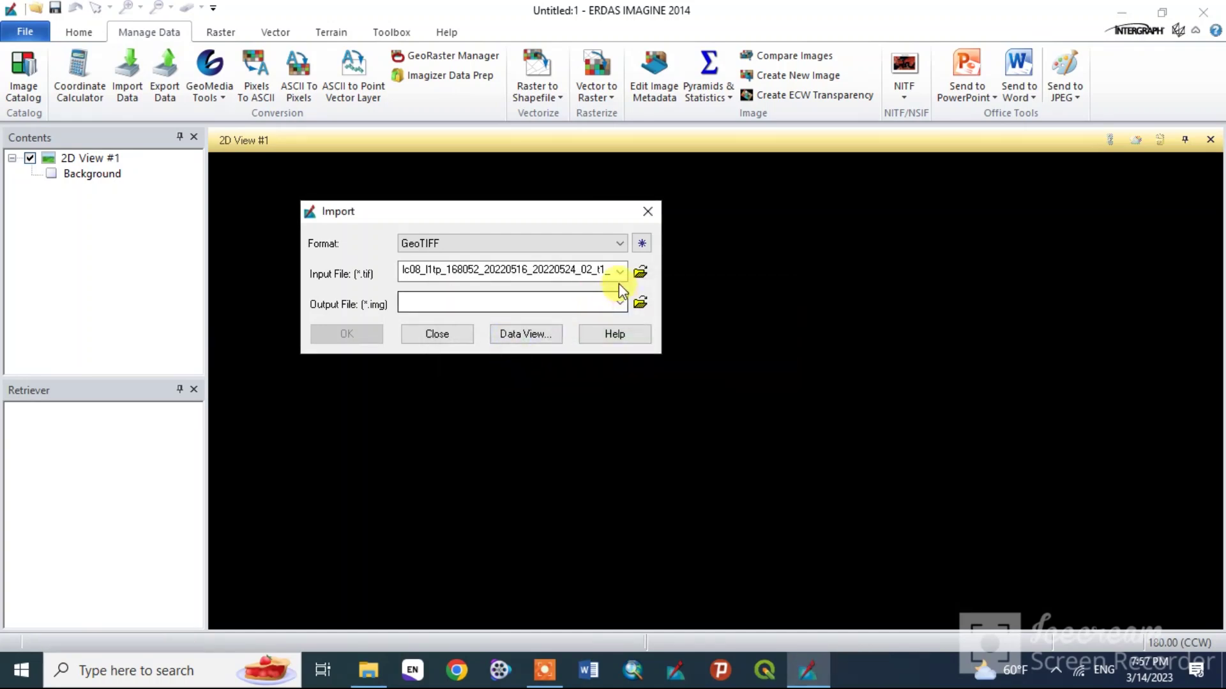
# - Choose LC08_L1TP_168052_20220516_20220524_02_T1_B2.TIF as the next GeoTIFF import's input file
pyautogui.doubleClick(578, 269)
pyautogui.click(640, 272)
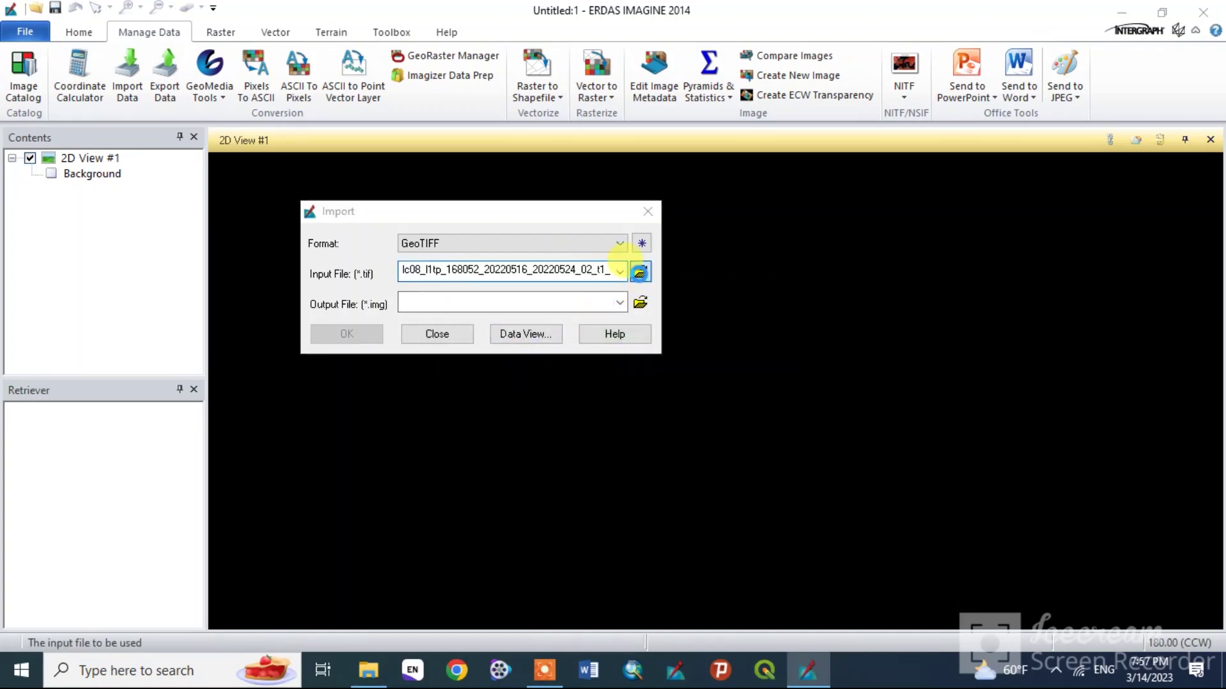
pyautogui.click(658, 362)
pyautogui.click(655, 363)
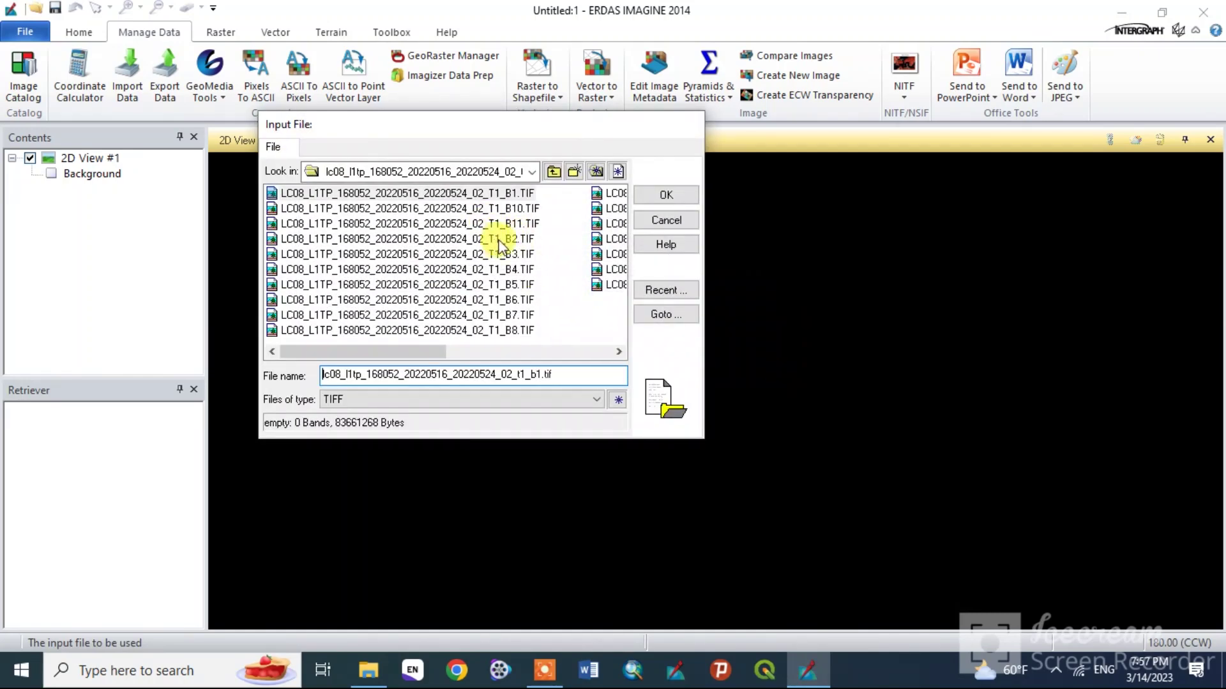
pyautogui.click(510, 240)
pyautogui.click(638, 360)
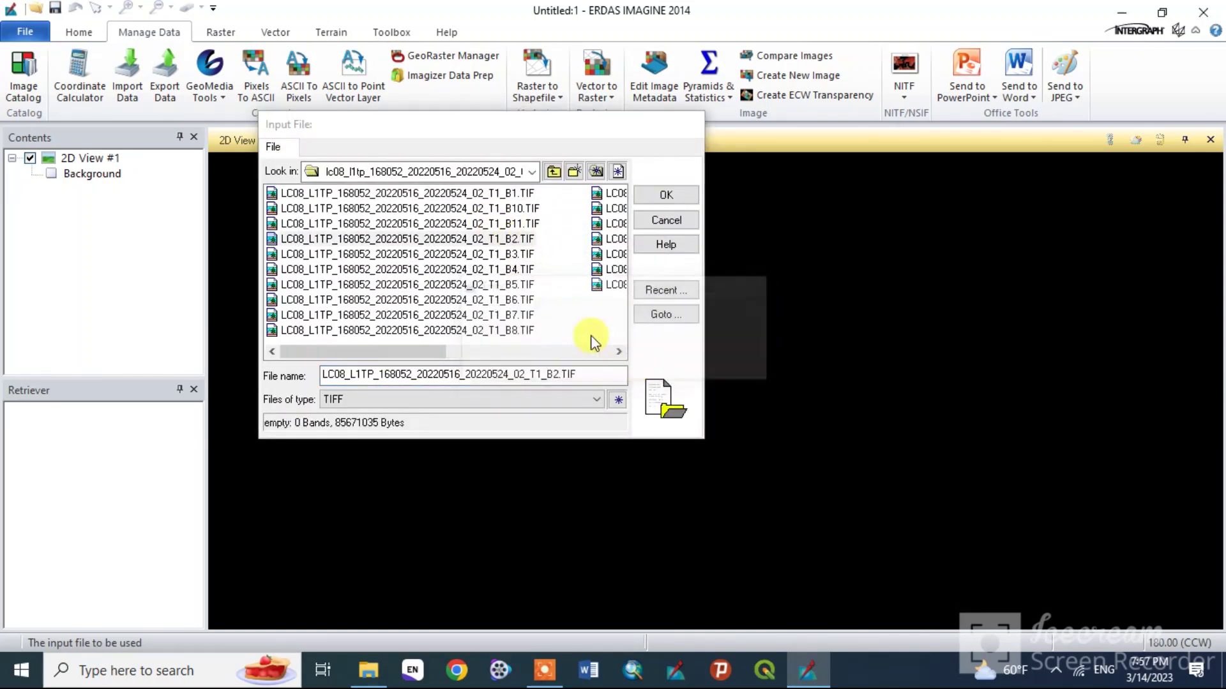
pyautogui.click(666, 195)
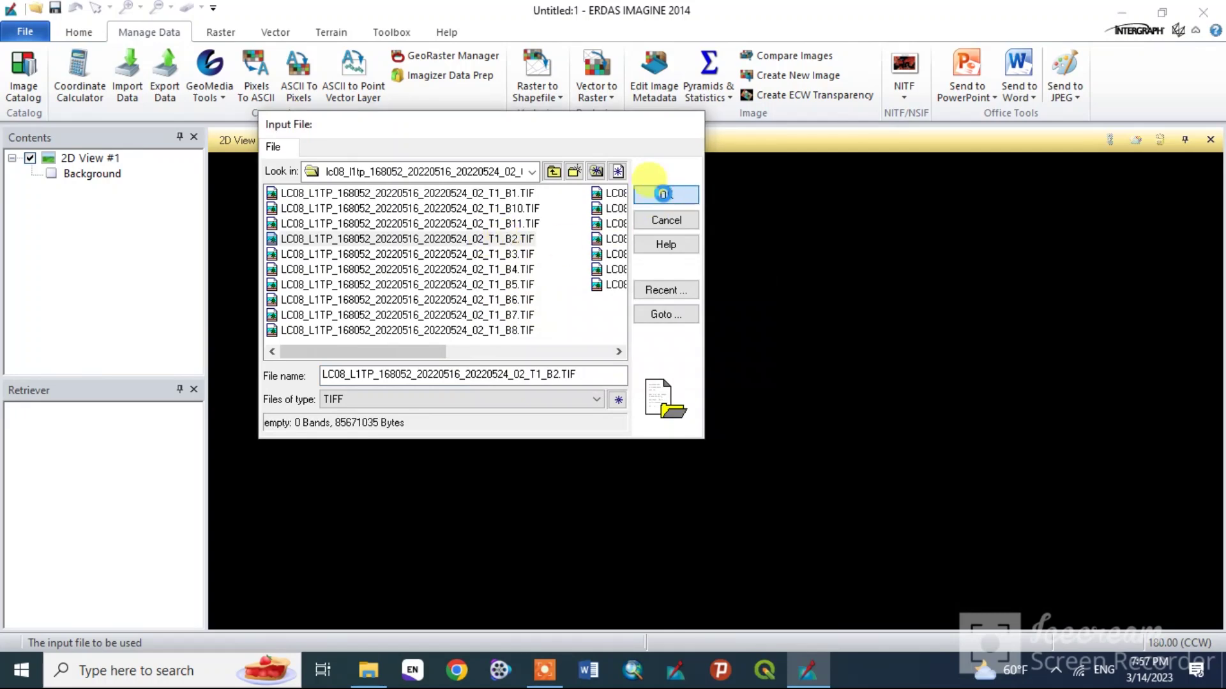
# - Name the import's output image band2.img in the Preprocessing2 folder
pyautogui.click(640, 303)
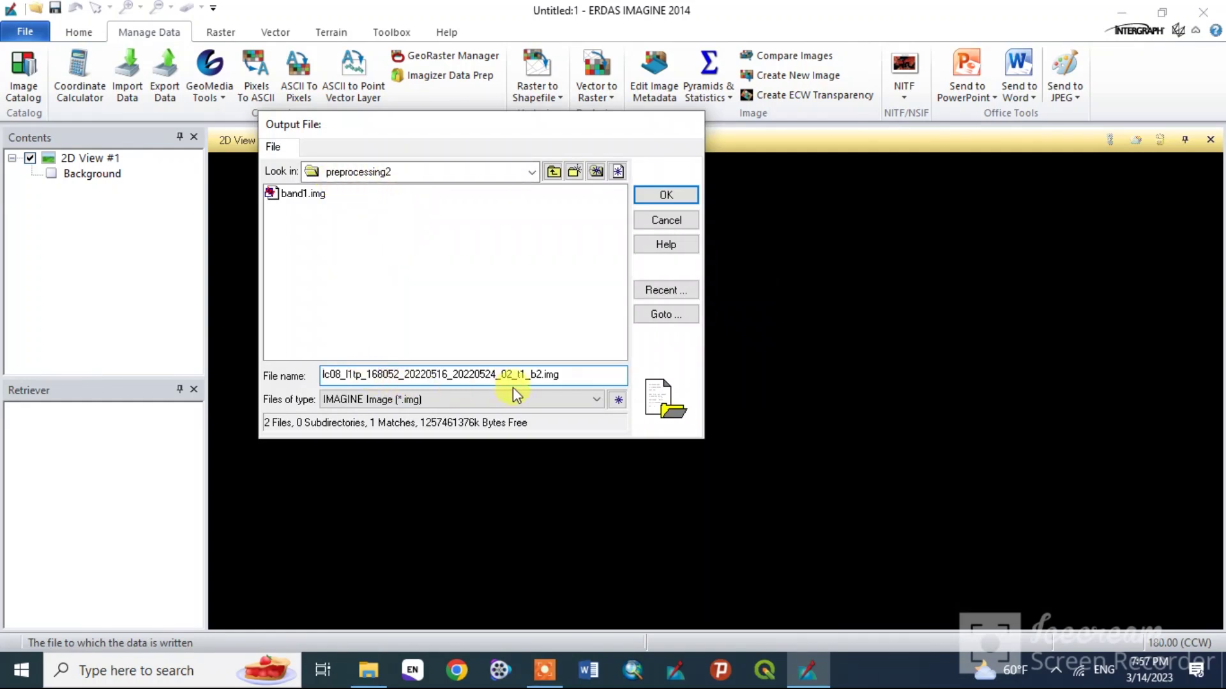
pyautogui.moveTo(535, 375); pyautogui.dragTo(322, 375)
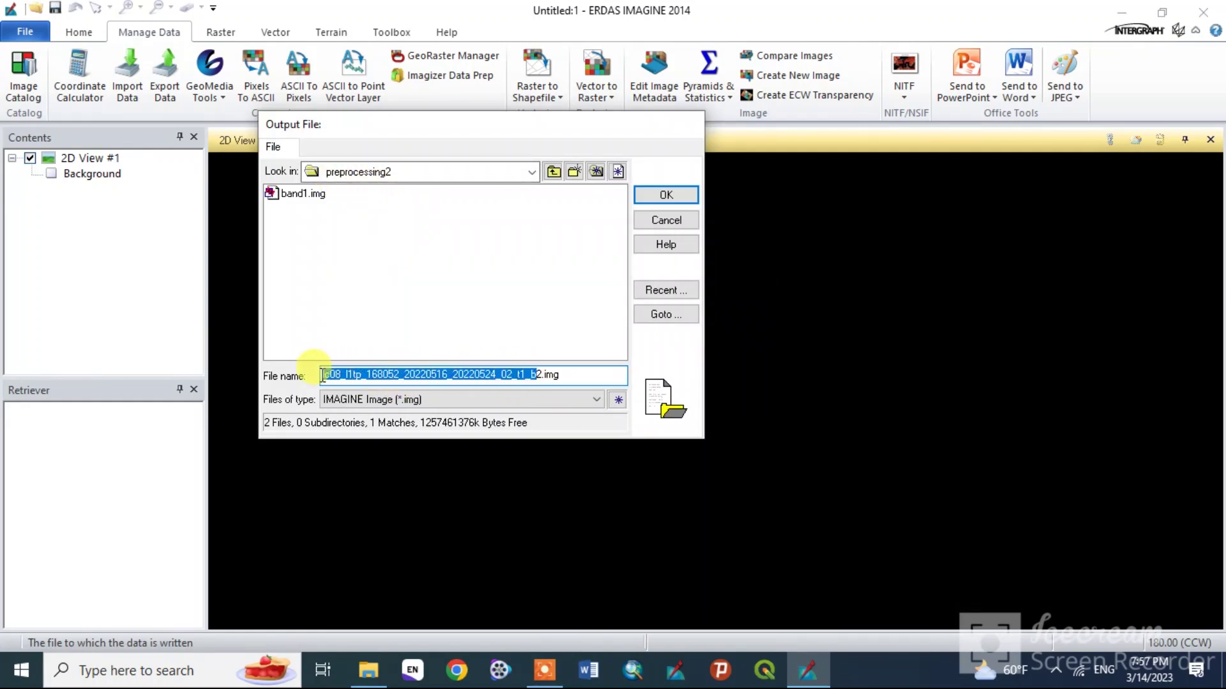
pyautogui.write('ban')
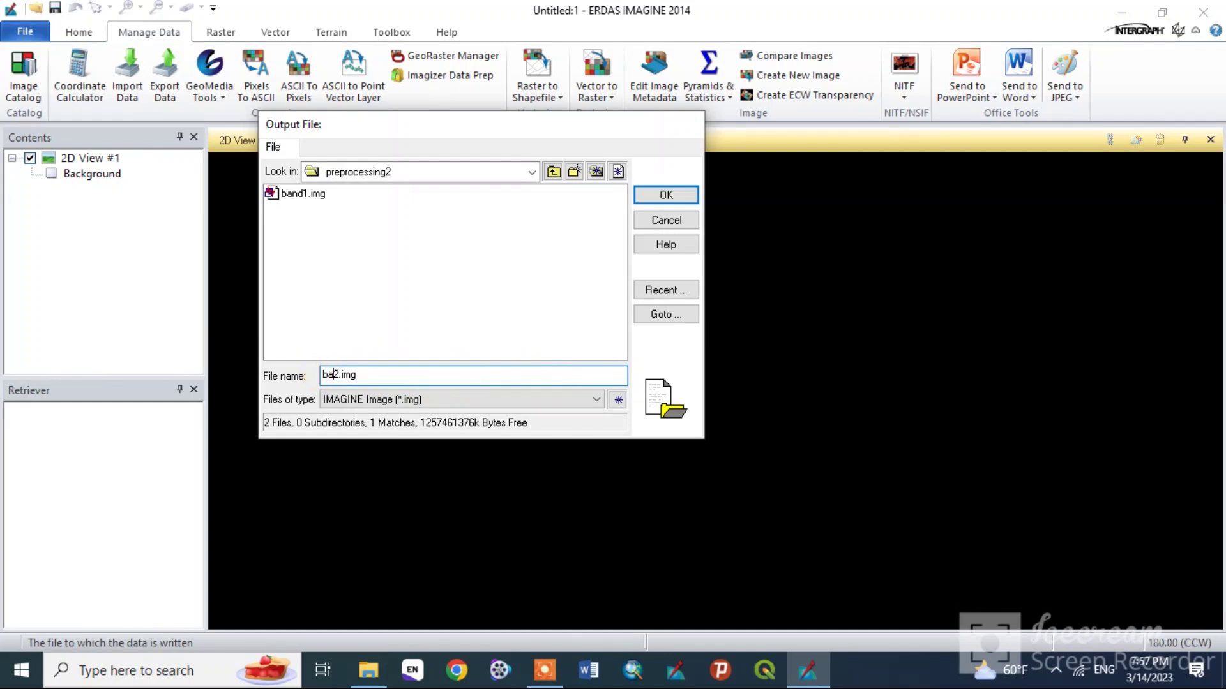
pyautogui.write('d')
pyautogui.click(664, 198)
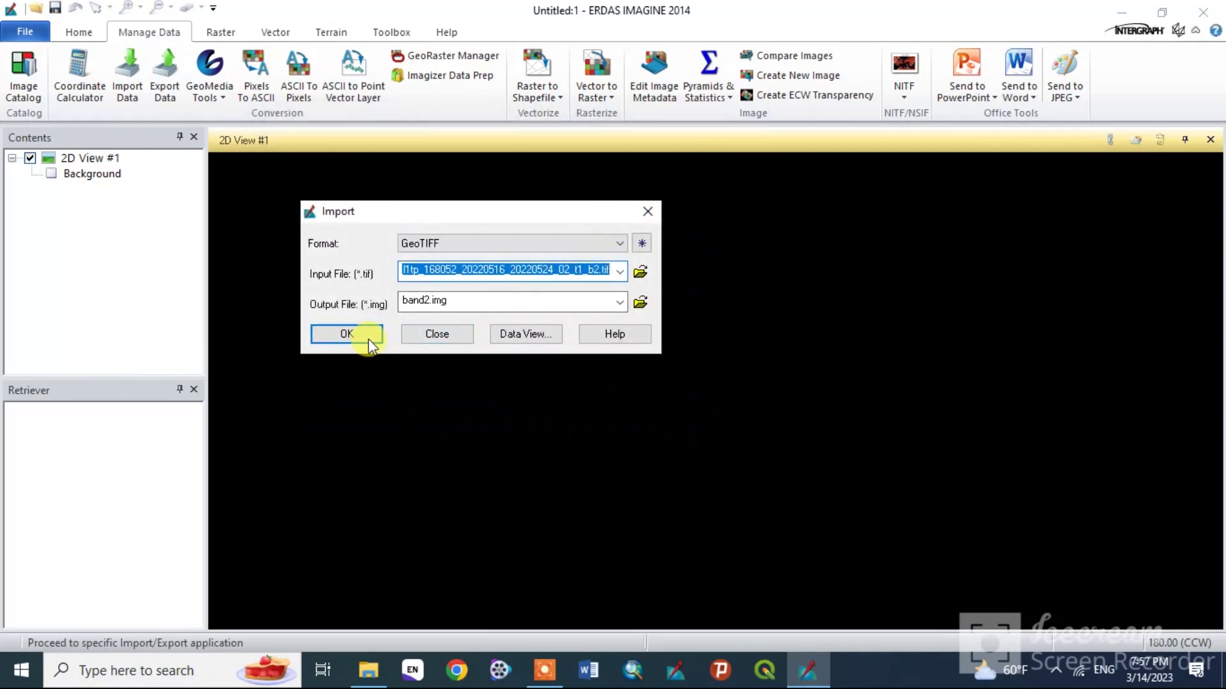
# - Run the TIFF import of band 2 to band2.img, dismiss the completed job and close the import setup
pyautogui.click(365, 336)
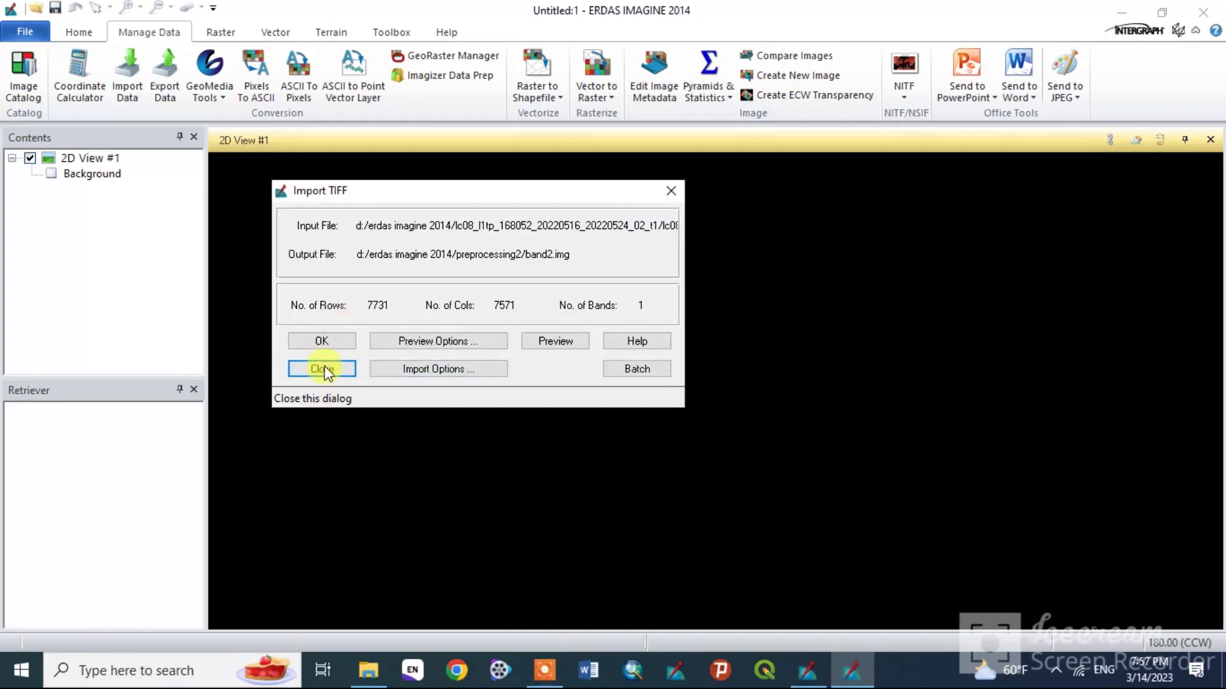
pyautogui.click(327, 343)
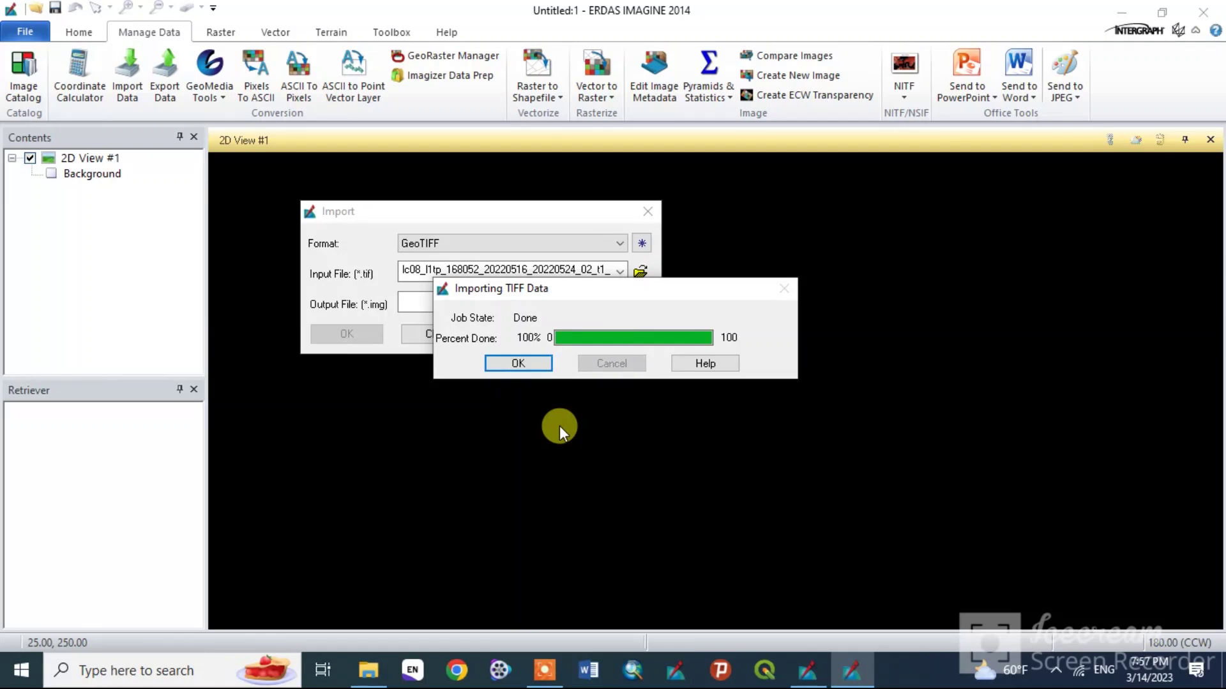
pyautogui.click(527, 369)
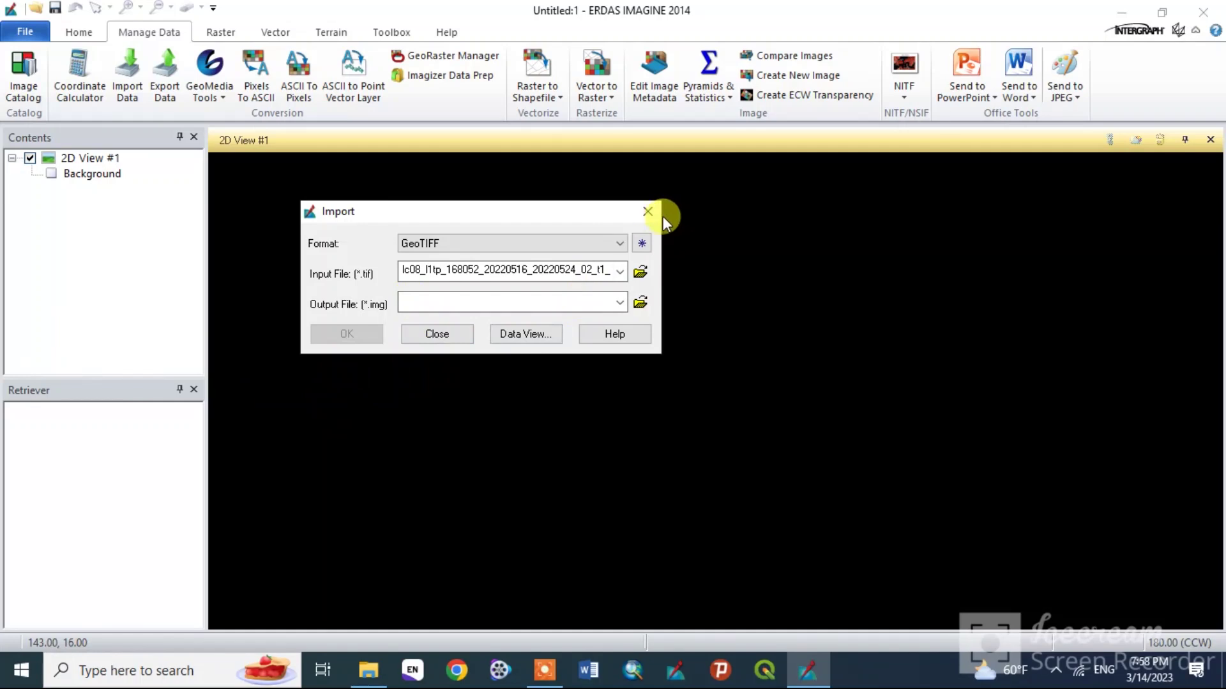
pyautogui.click(647, 212)
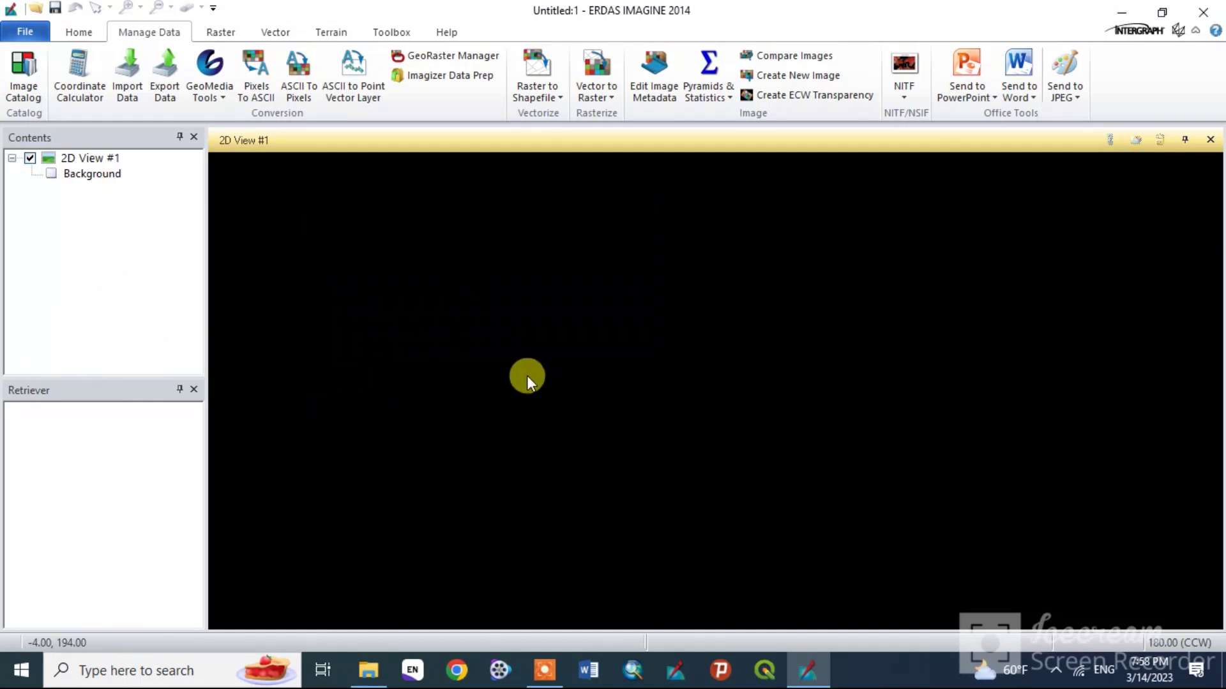
# - Open band1.img from D:\ERDAS IMAGINE 2014\Preprocessing2 as a raster layer in the empty 2D view
pyautogui.rightClick(480, 355)
pyautogui.click(529, 11)
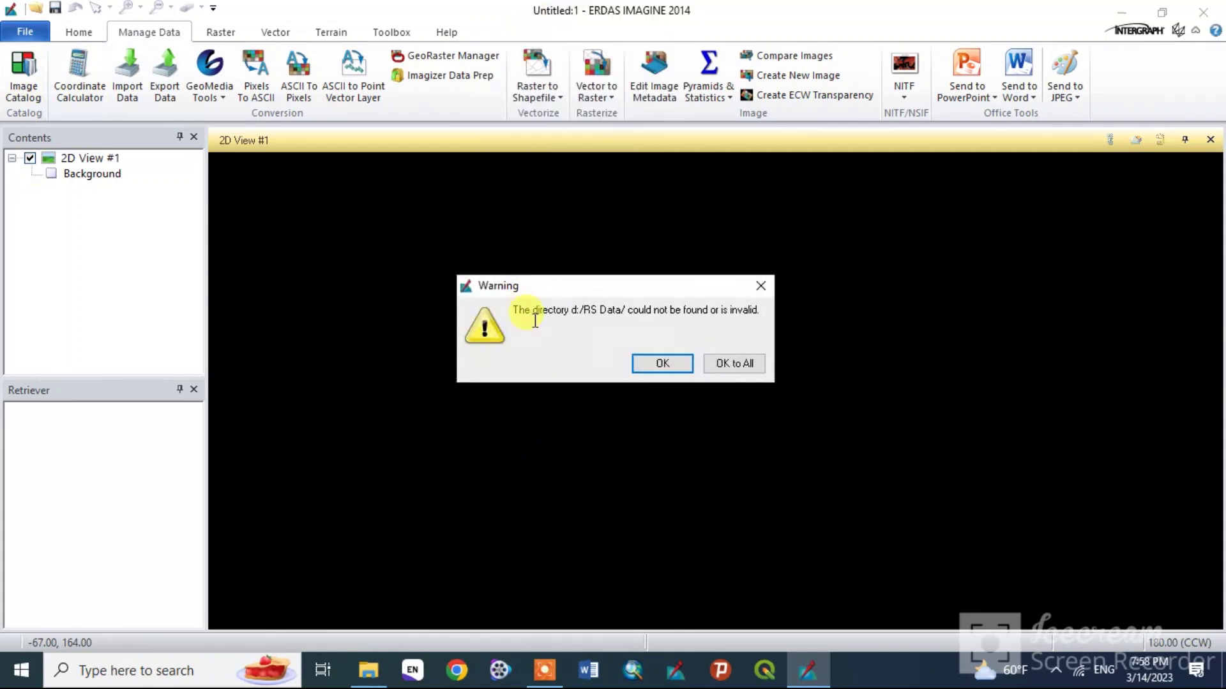
pyautogui.click(655, 359)
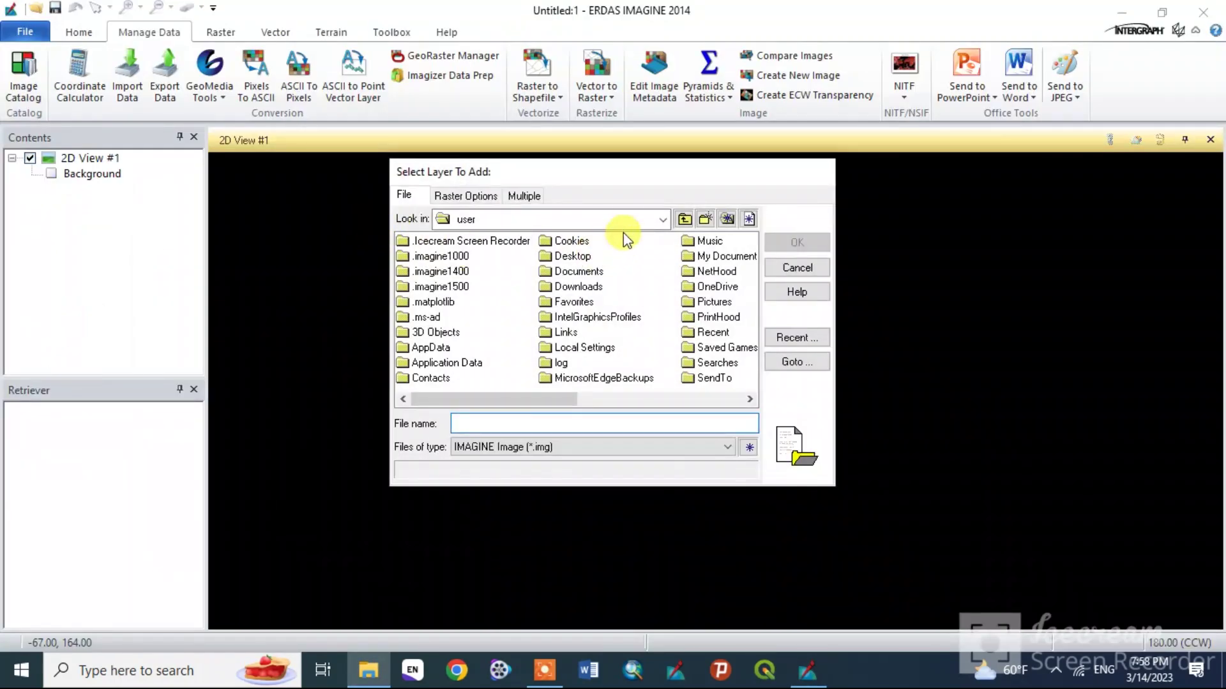
pyautogui.click(622, 219)
pyautogui.click(570, 285)
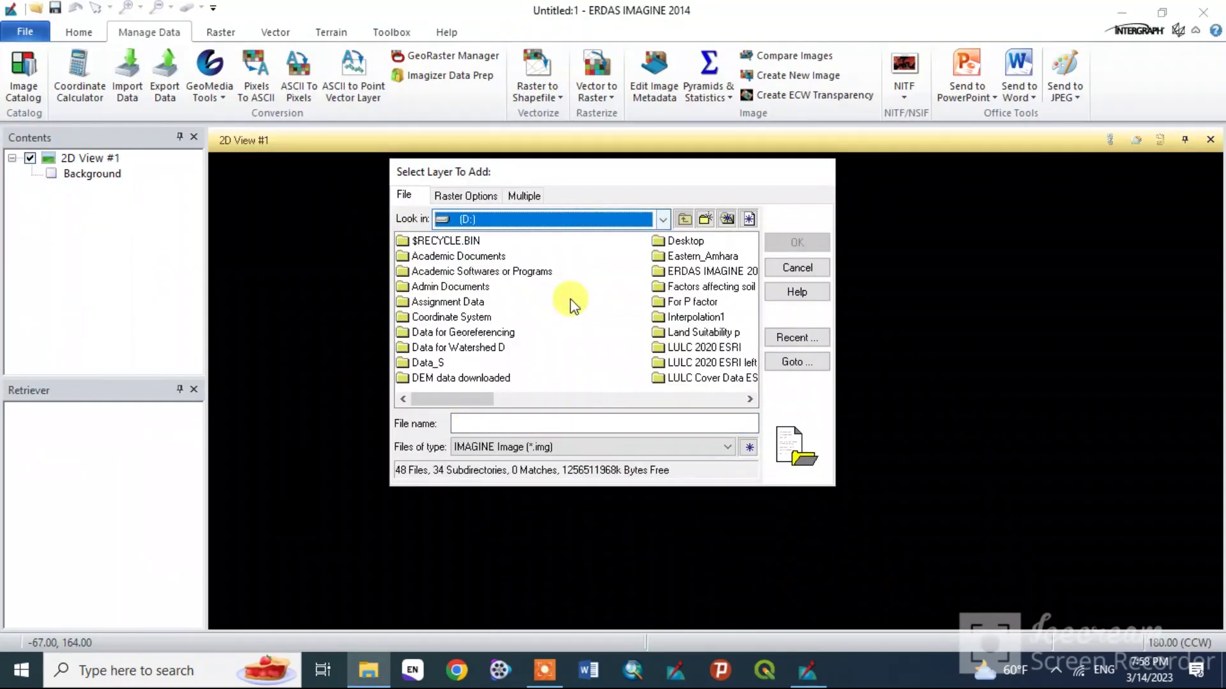
pyautogui.doubleClick(706, 270)
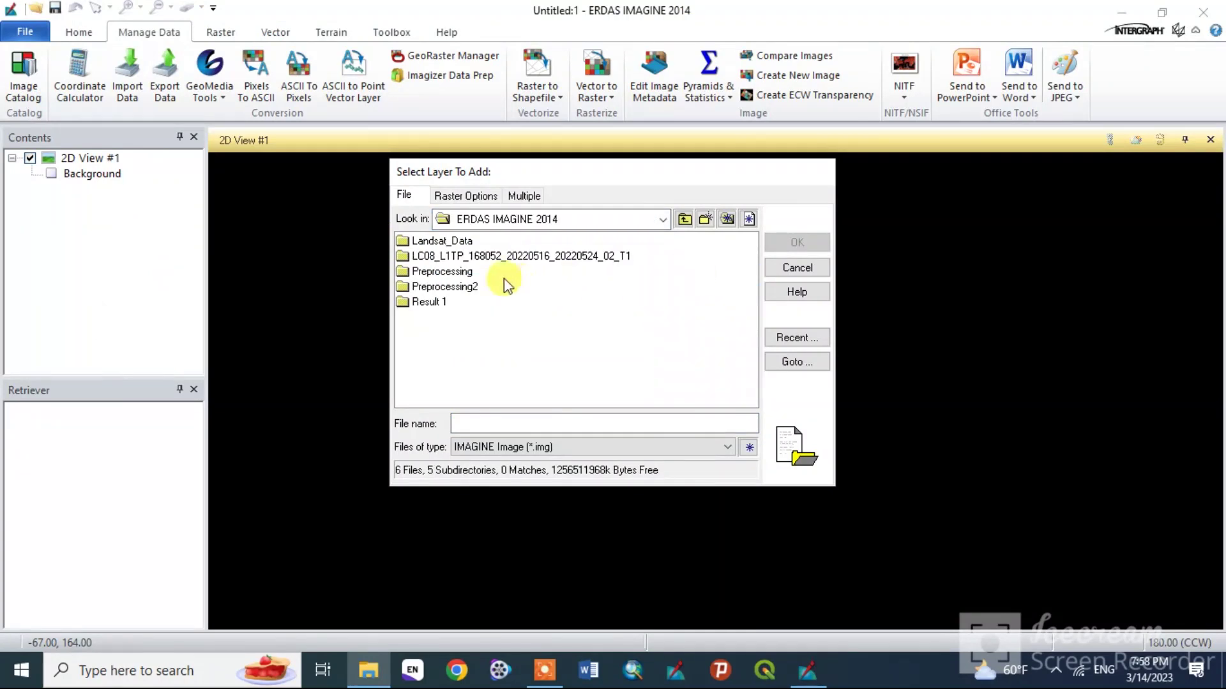
pyautogui.doubleClick(440, 288)
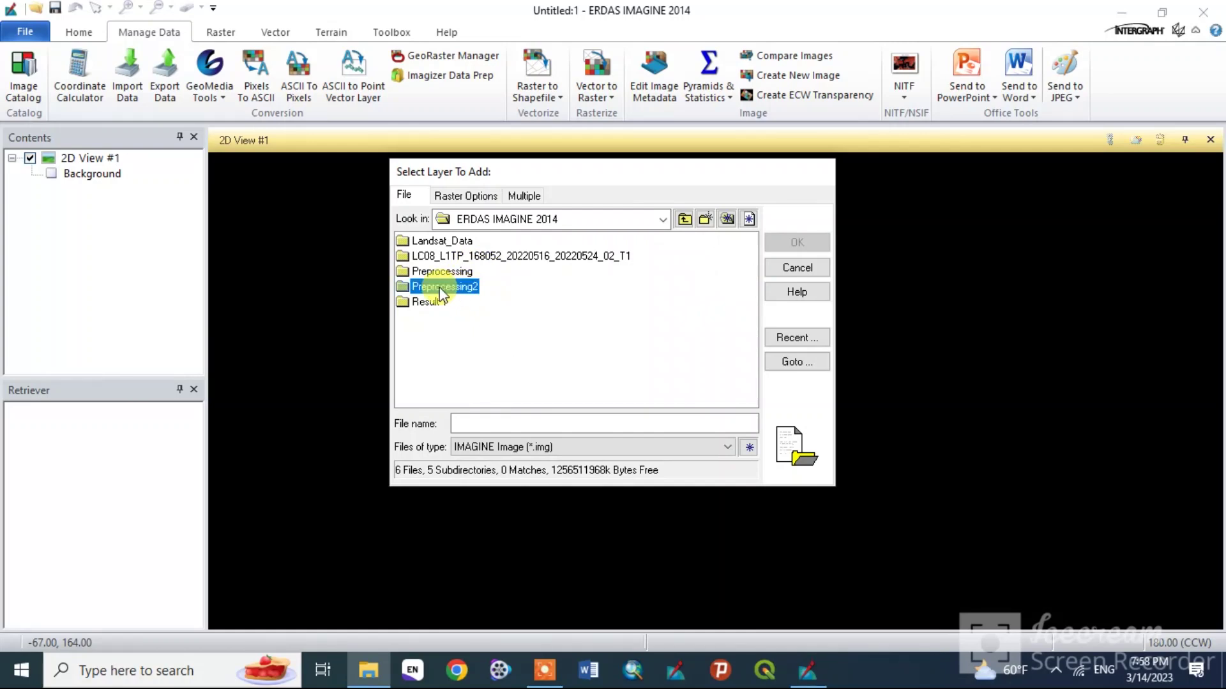
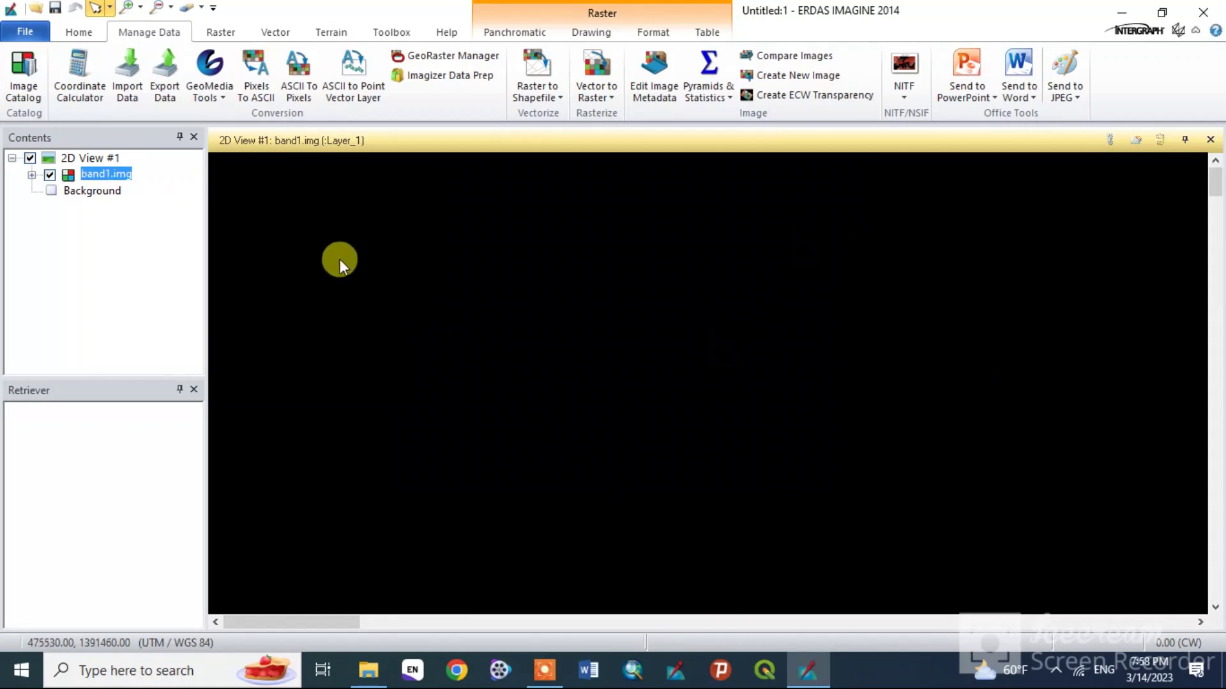
# - Fit the band1.img raster to the frame of the 2D view
pyautogui.rightClick(653, 424)
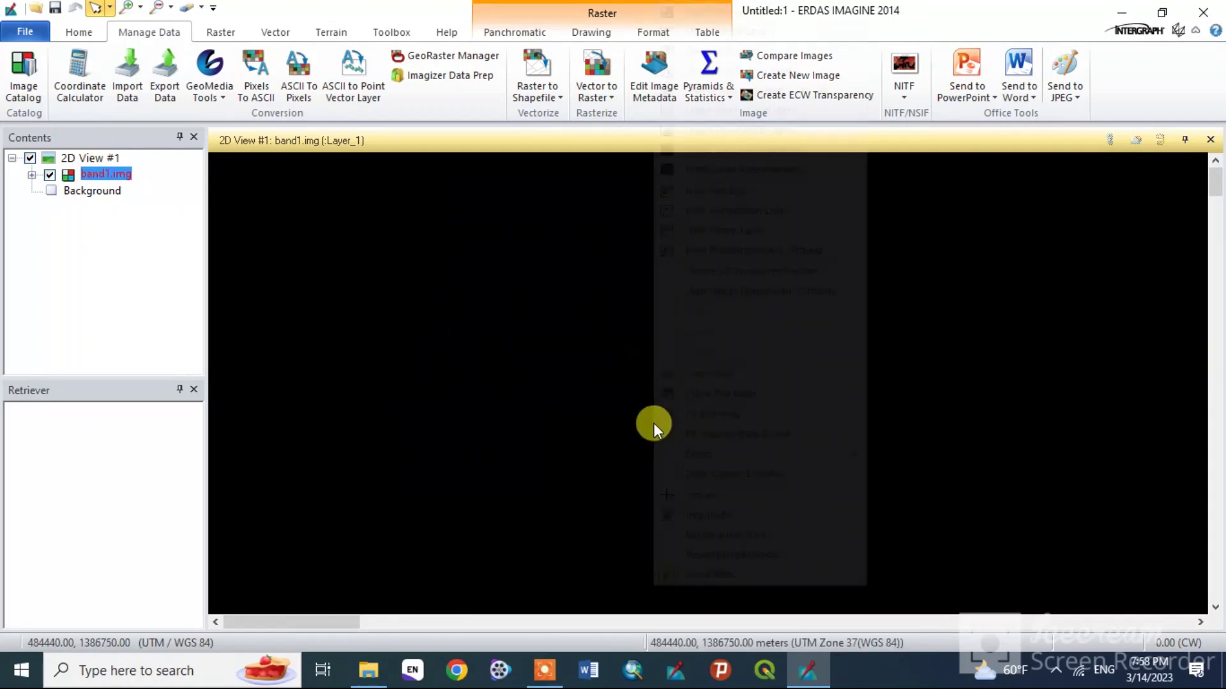
pyautogui.rightClick(539, 362)
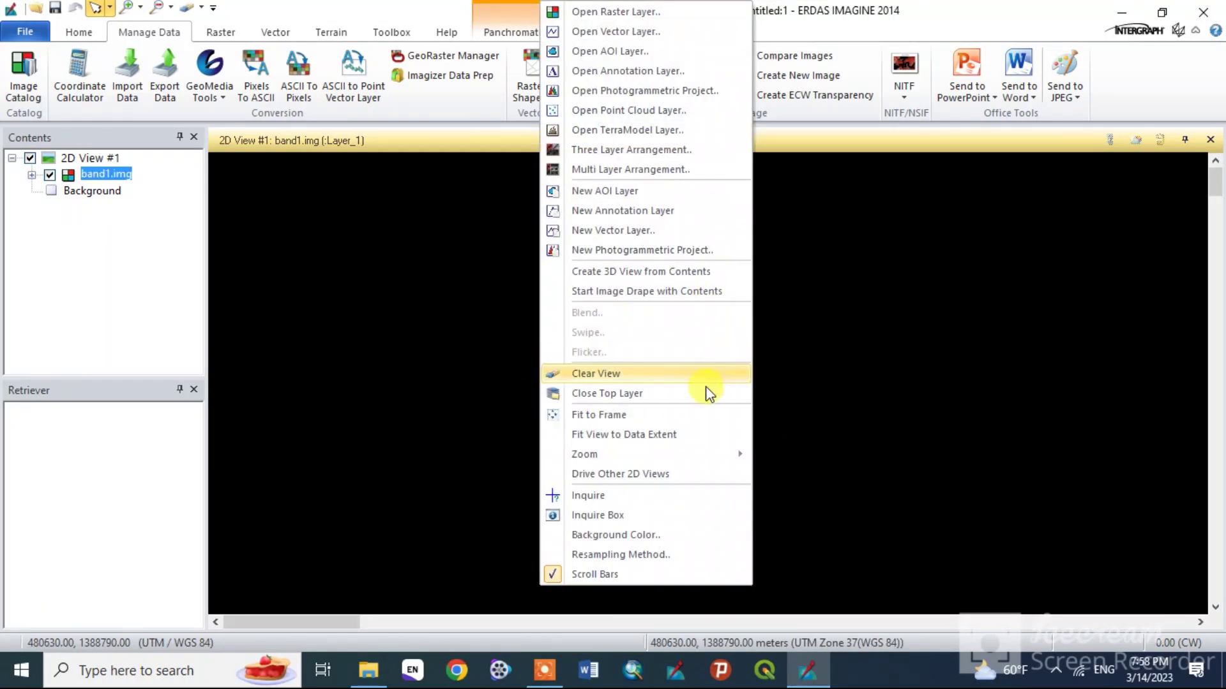
pyautogui.click(664, 416)
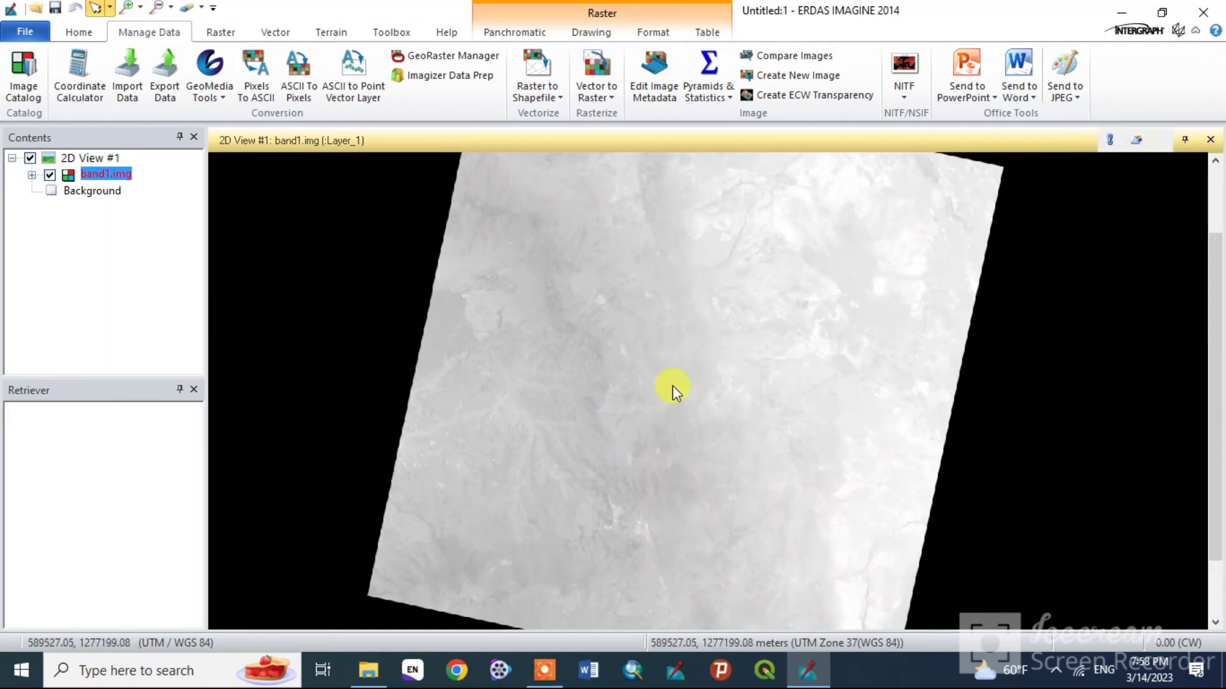
pyautogui.rightClick(671, 385)
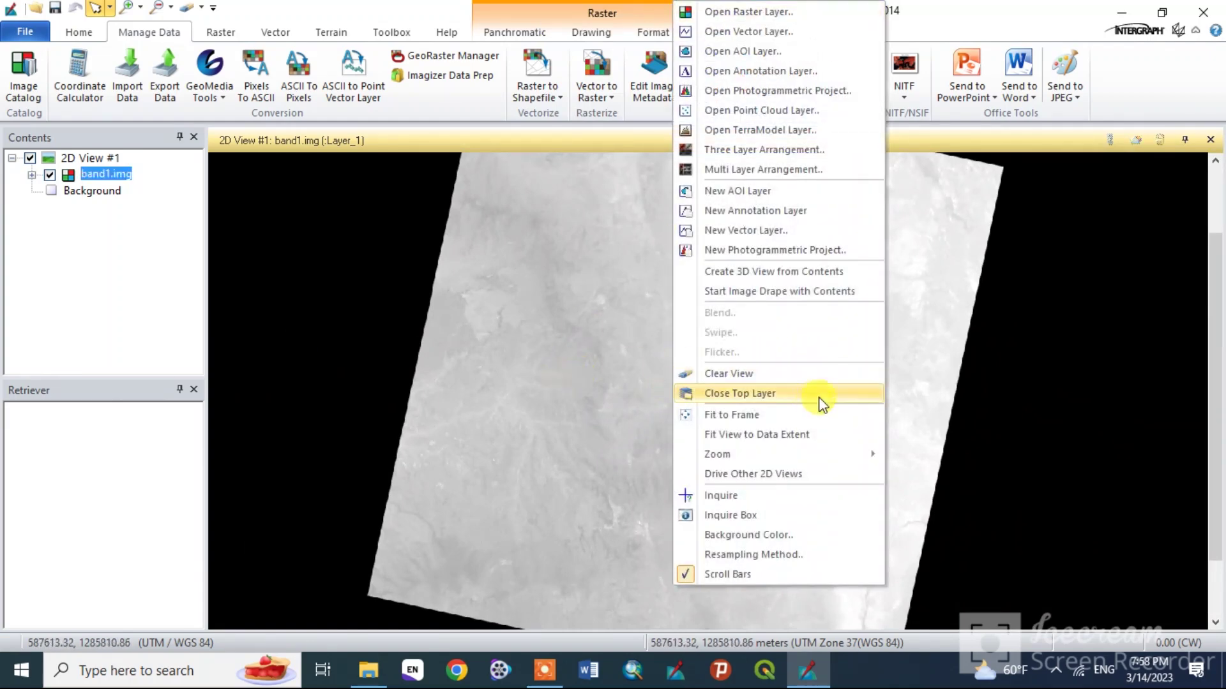
pyautogui.click(821, 415)
# - Add band2.img from D:\ERDAS IMAGINE 2014\Preprocessing2 as a second raster layer in the 2D view
pyautogui.rightClick(711, 356)
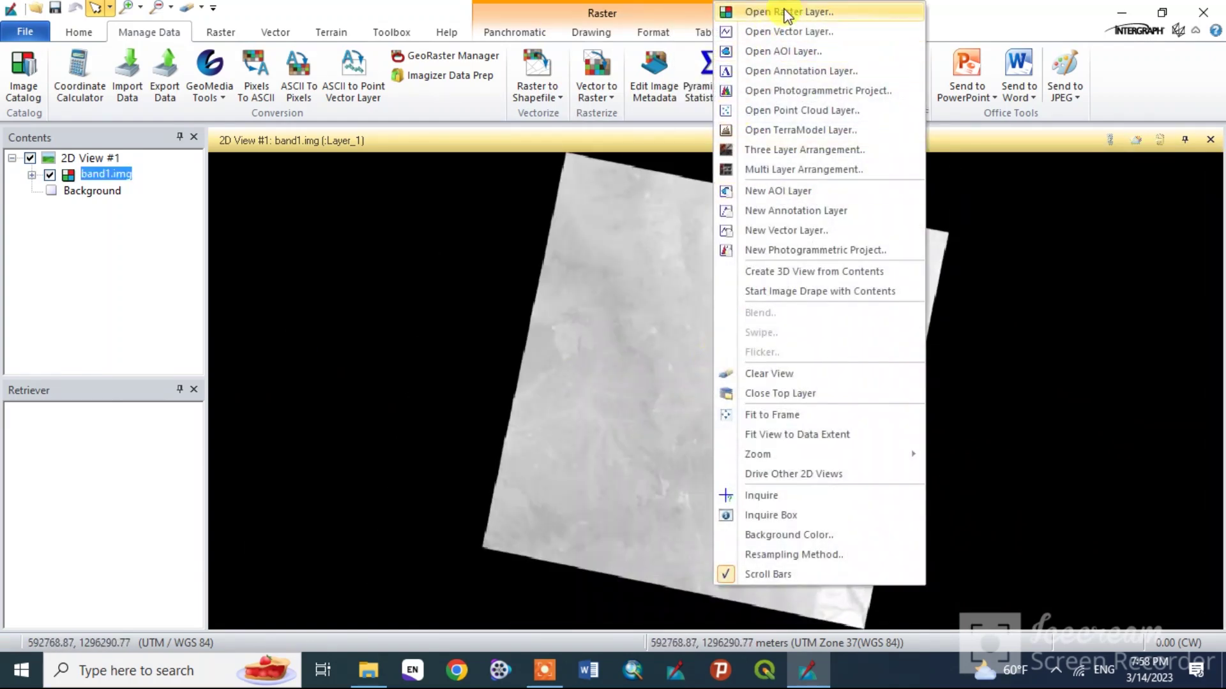
pyautogui.click(784, 11)
pyautogui.click(675, 362)
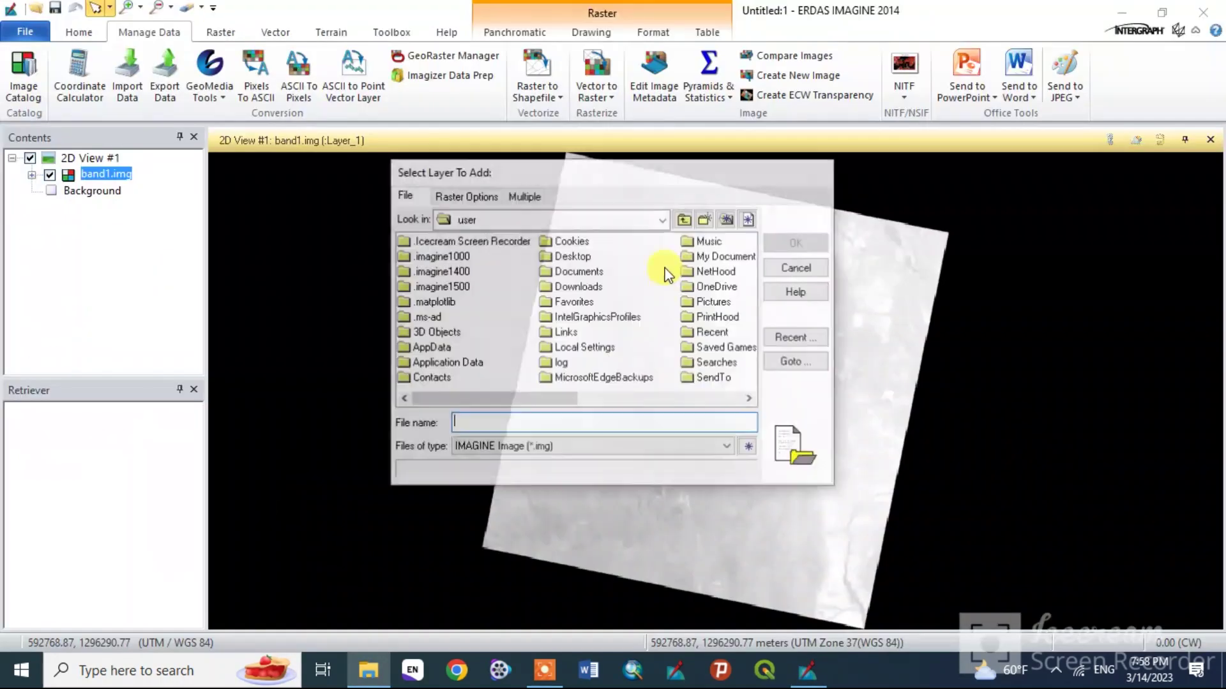
pyautogui.click(662, 219)
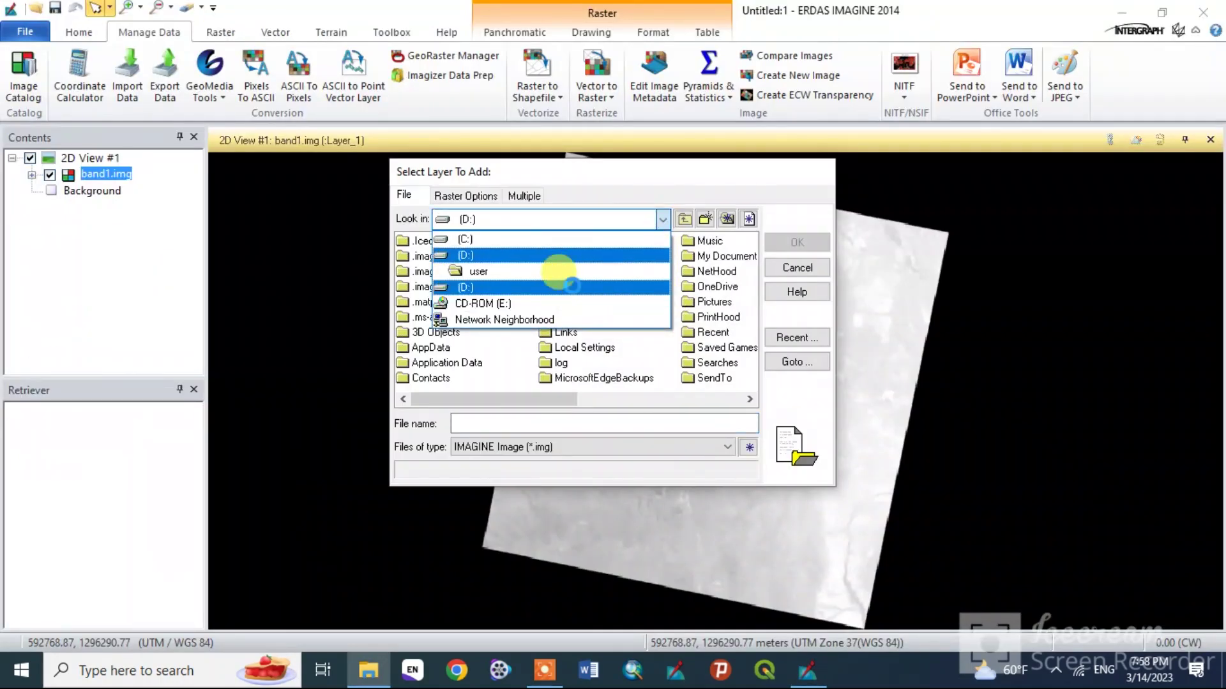
pyautogui.click(555, 287)
pyautogui.doubleClick(715, 268)
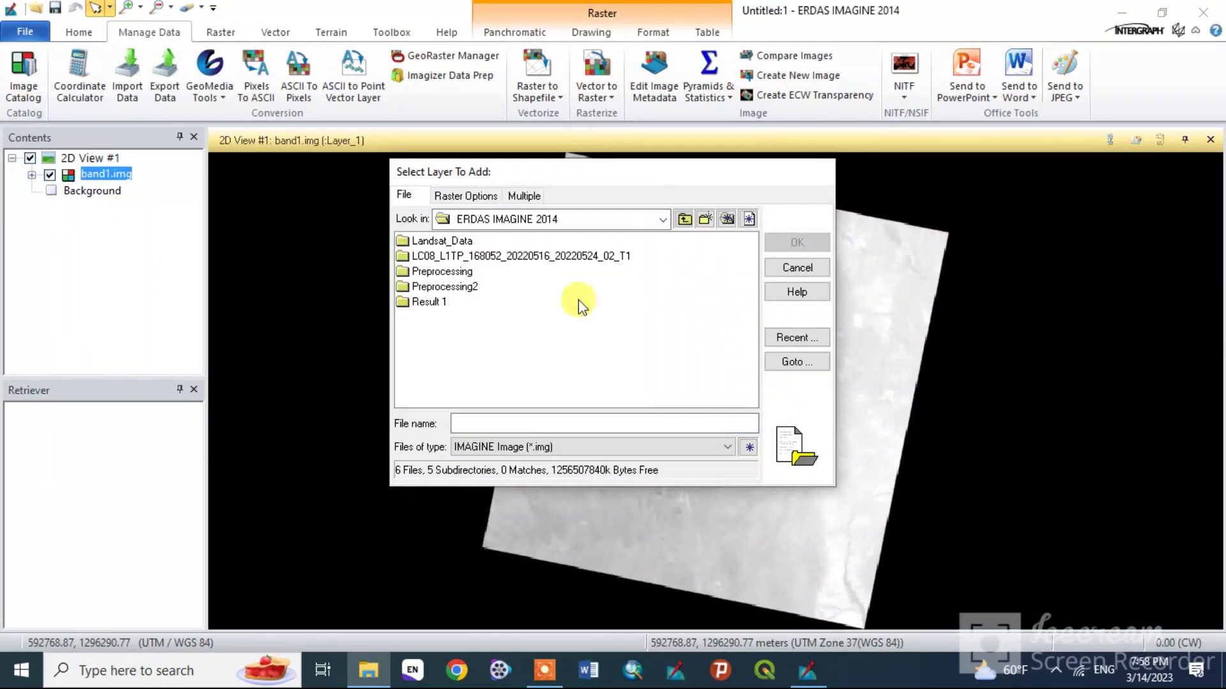
pyautogui.doubleClick(461, 288)
pyautogui.click(429, 247)
pyautogui.click(432, 256)
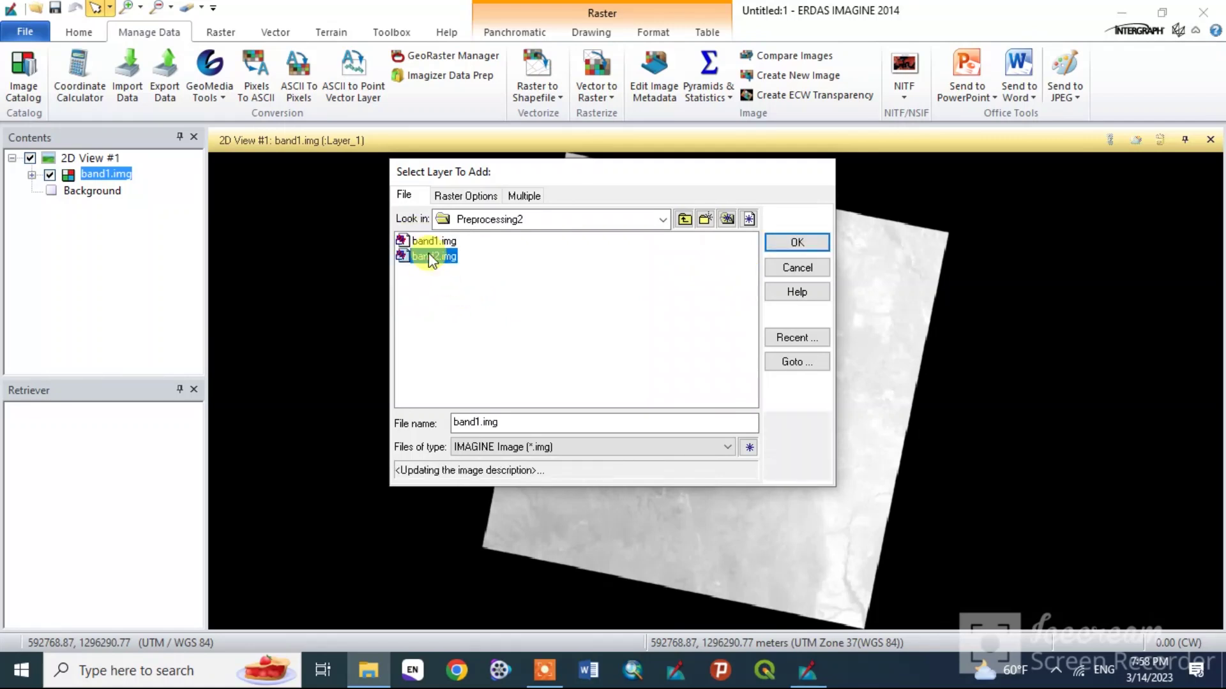
pyautogui.click(816, 243)
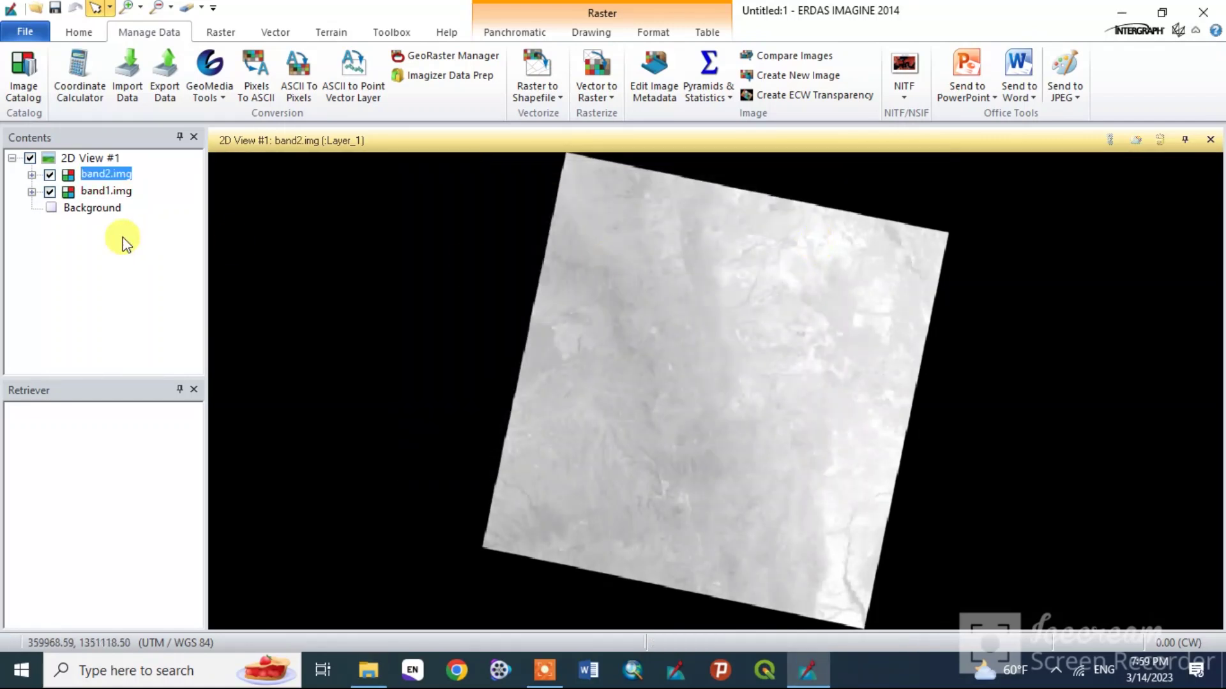
# - Toggle the visibility of the band2.img and band1.img layers off and on to compare the two rasters
pyautogui.click(49, 177)
pyautogui.click(51, 191)
pyautogui.click(49, 192)
pyautogui.click(50, 174)
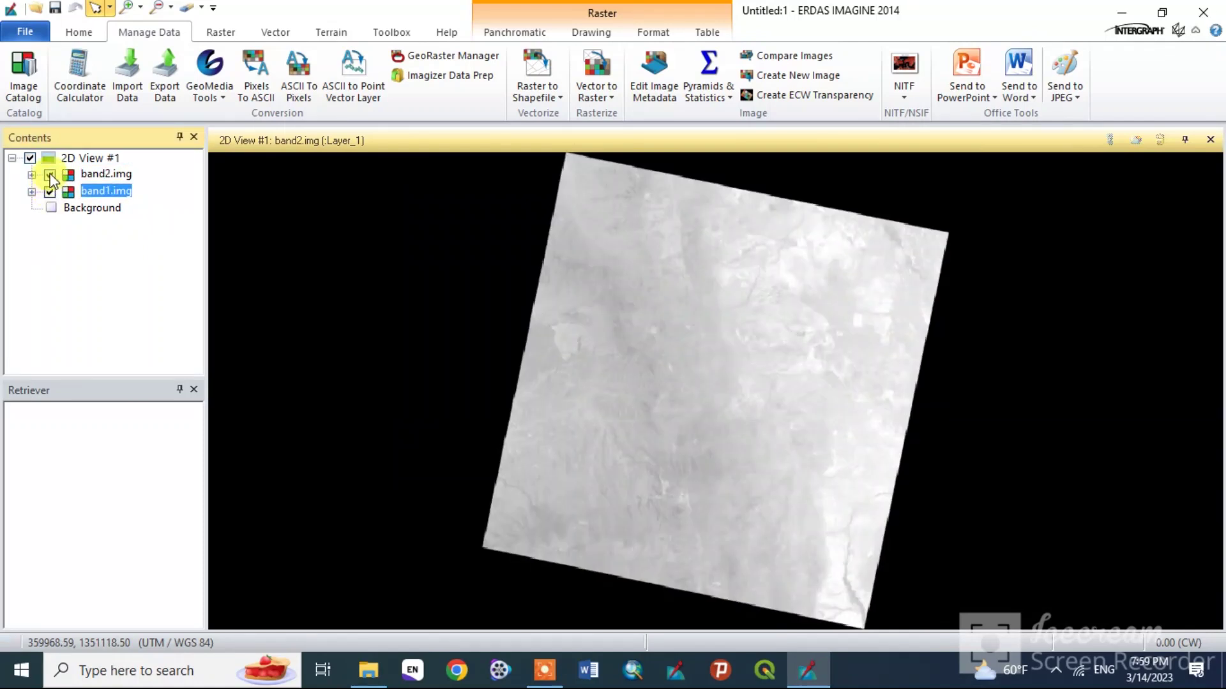
pyautogui.click(49, 192)
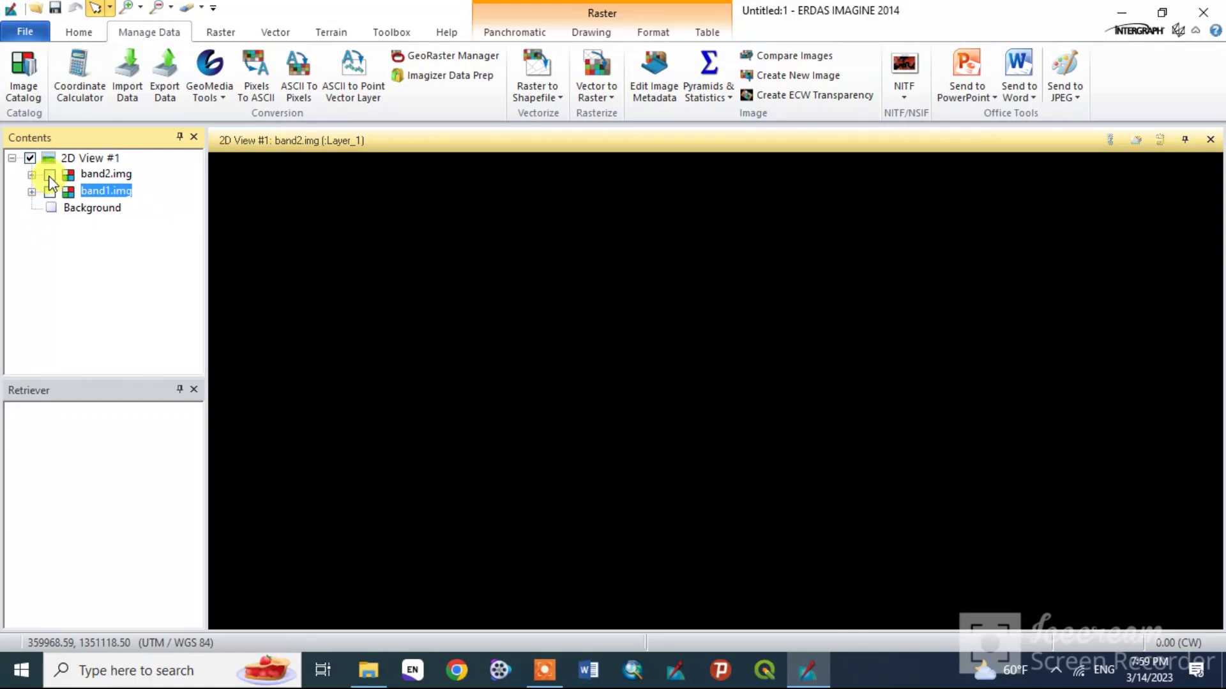
pyautogui.click(49, 175)
pyautogui.click(49, 192)
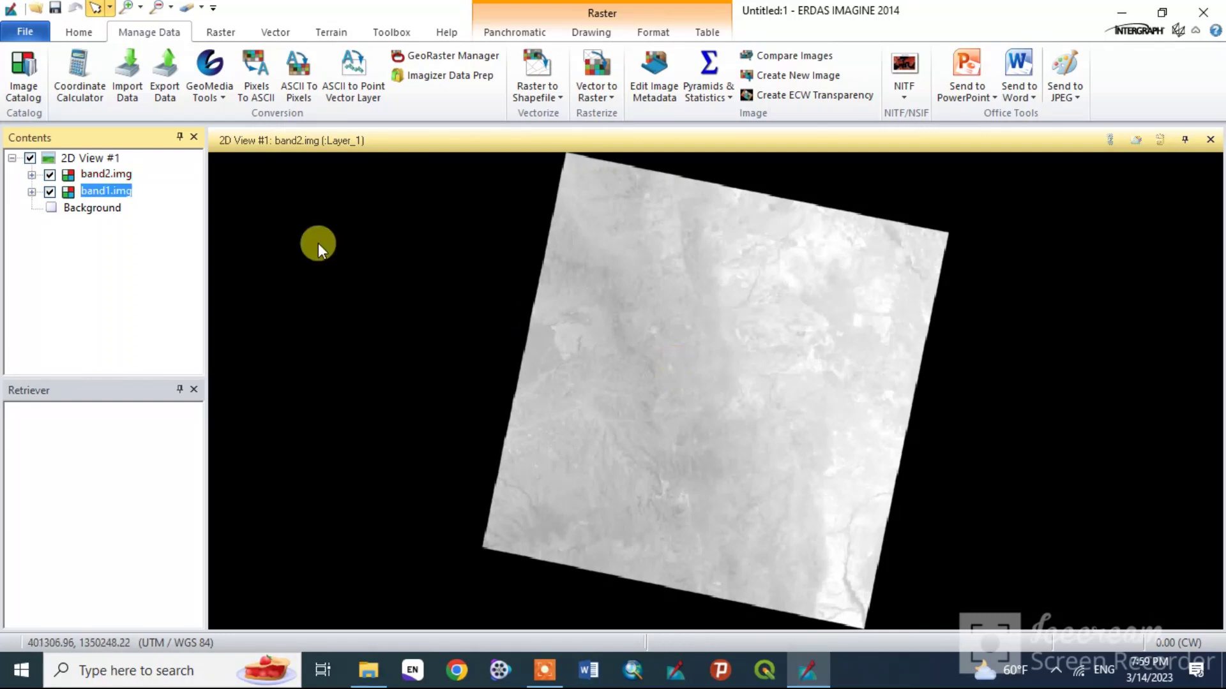
# - Remove the band2.img and band1.img layers from the 2D view together
pyautogui.keyDown('ctrl'); pyautogui.click(112, 190); pyautogui.keyUp('ctrl')
pyautogui.rightClick(108, 178)
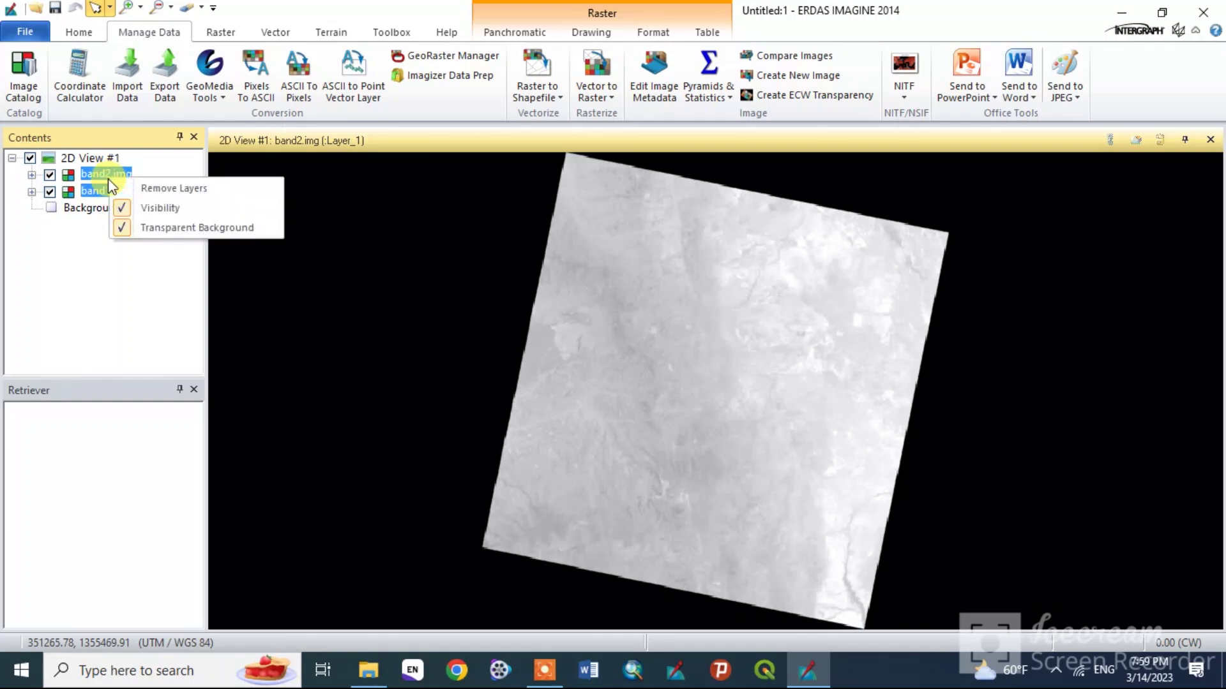
pyautogui.click(164, 190)
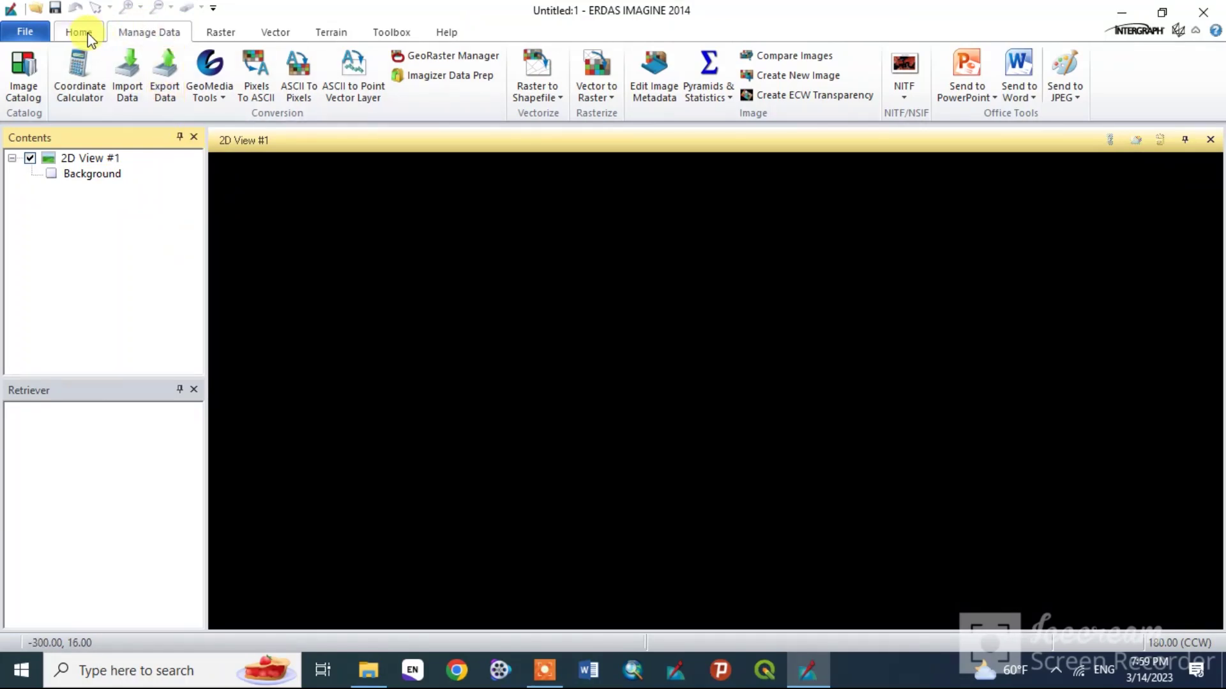
# - Browse the raster layer files in D:\ERDAS IMAGINE 2014\Preprocessing\Landsat_Data1 and examine band1.img to band7.img without adding any
pyautogui.rightClick(490, 382)
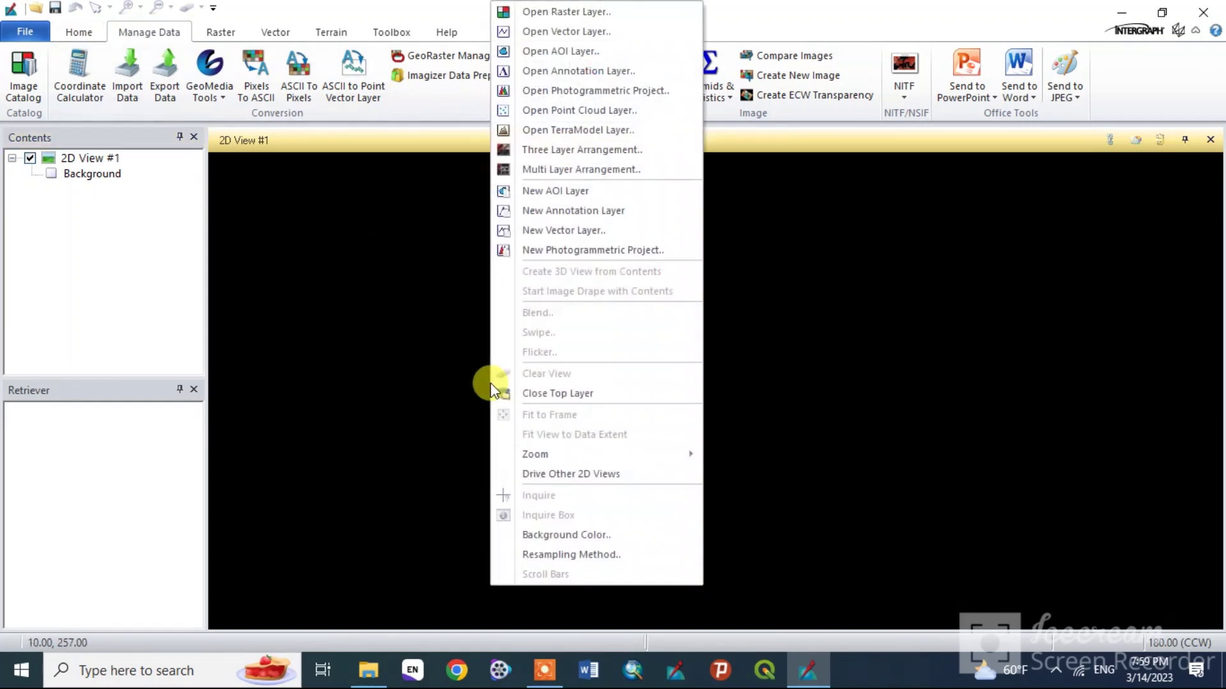
pyautogui.click(78, 32)
pyautogui.rightClick(595, 401)
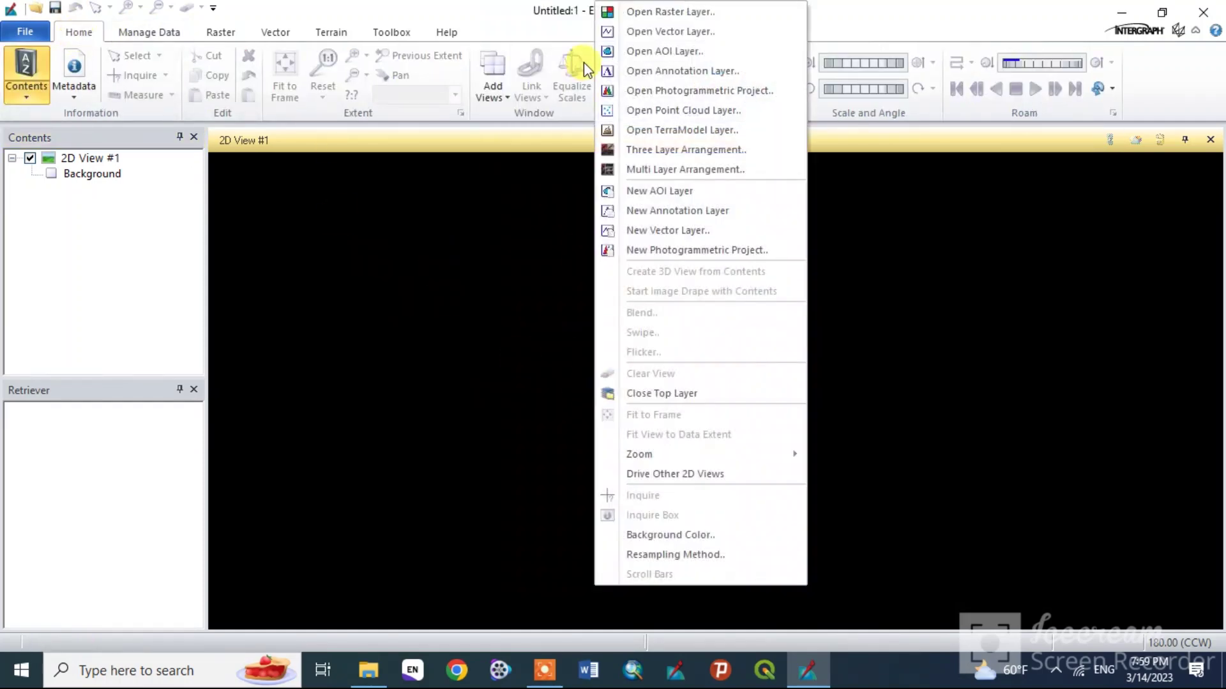
pyautogui.click(677, 13)
pyautogui.click(663, 357)
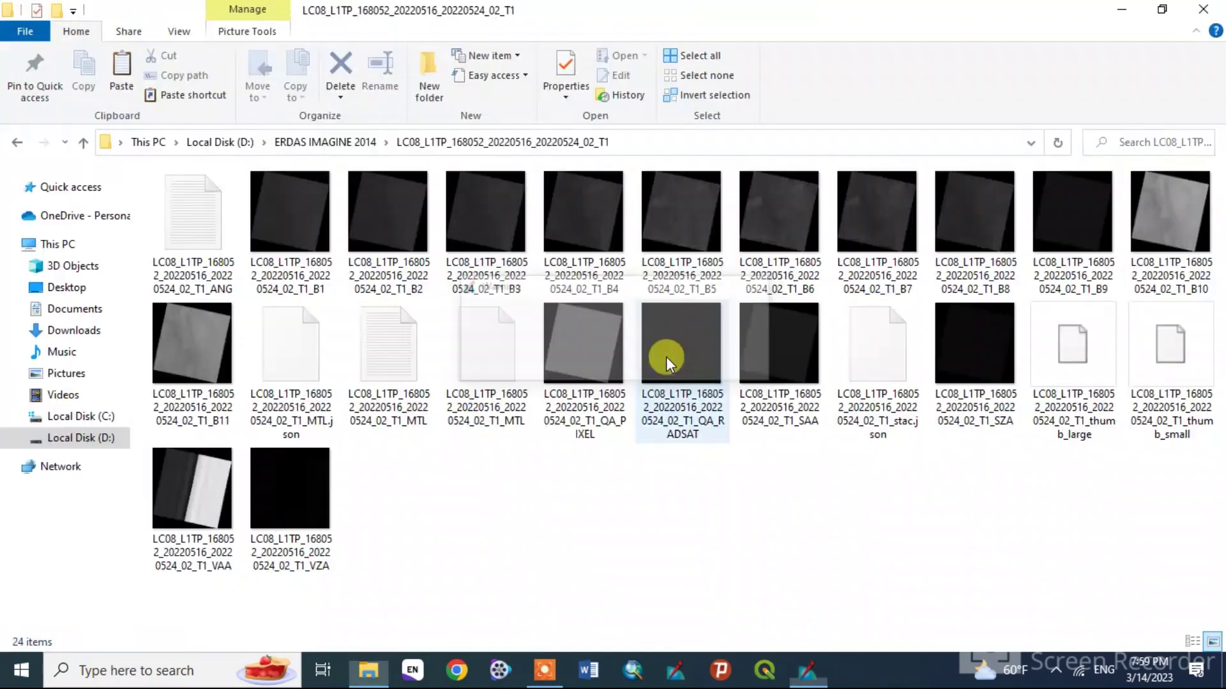
pyautogui.click(661, 220)
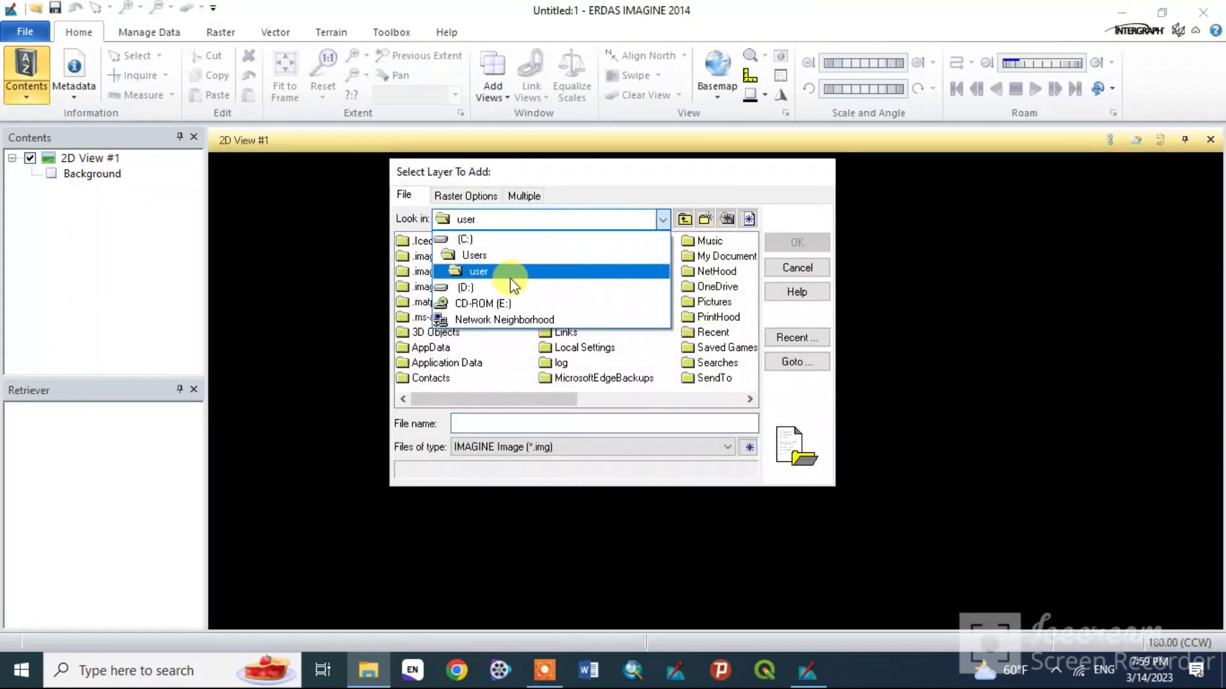
pyautogui.click(509, 287)
pyautogui.doubleClick(701, 277)
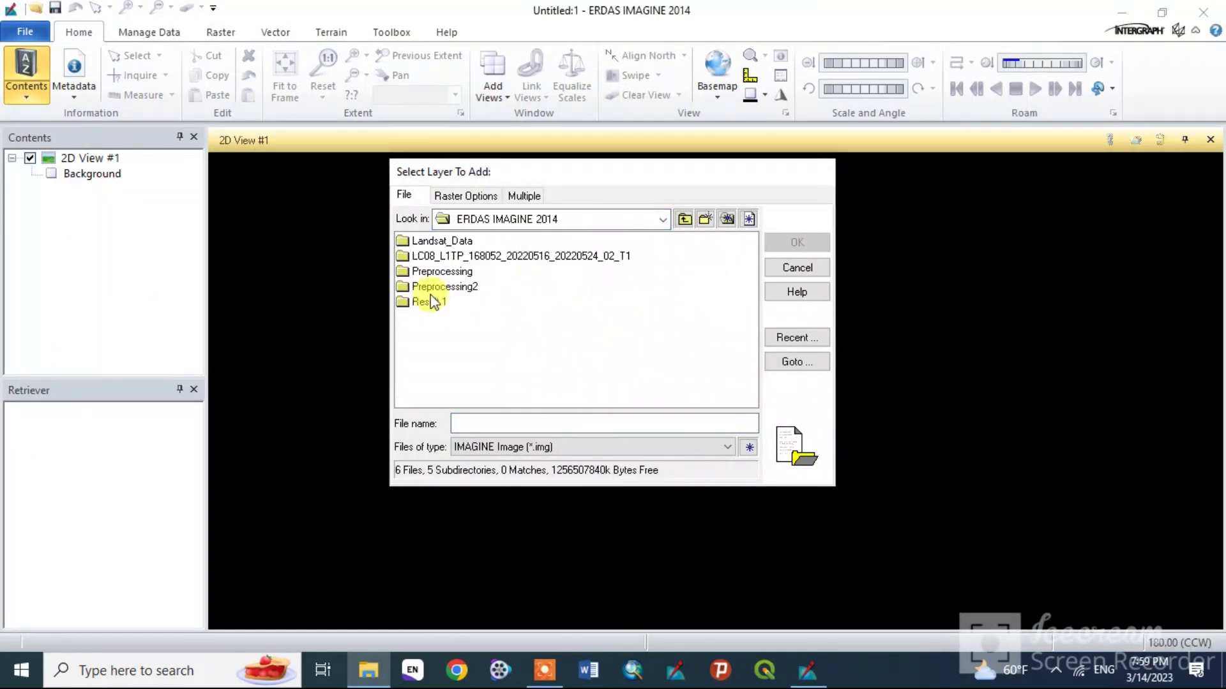
pyautogui.doubleClick(439, 273)
pyautogui.doubleClick(431, 242)
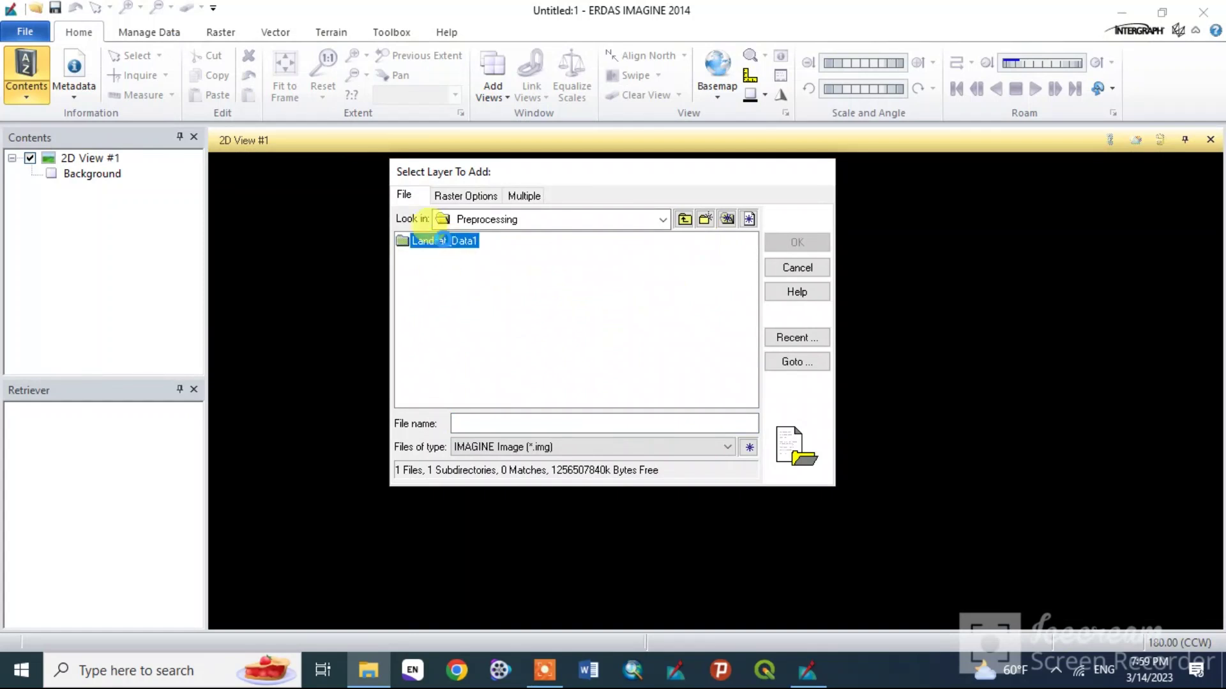
pyautogui.moveTo(478, 362); pyautogui.dragTo(462, 262)
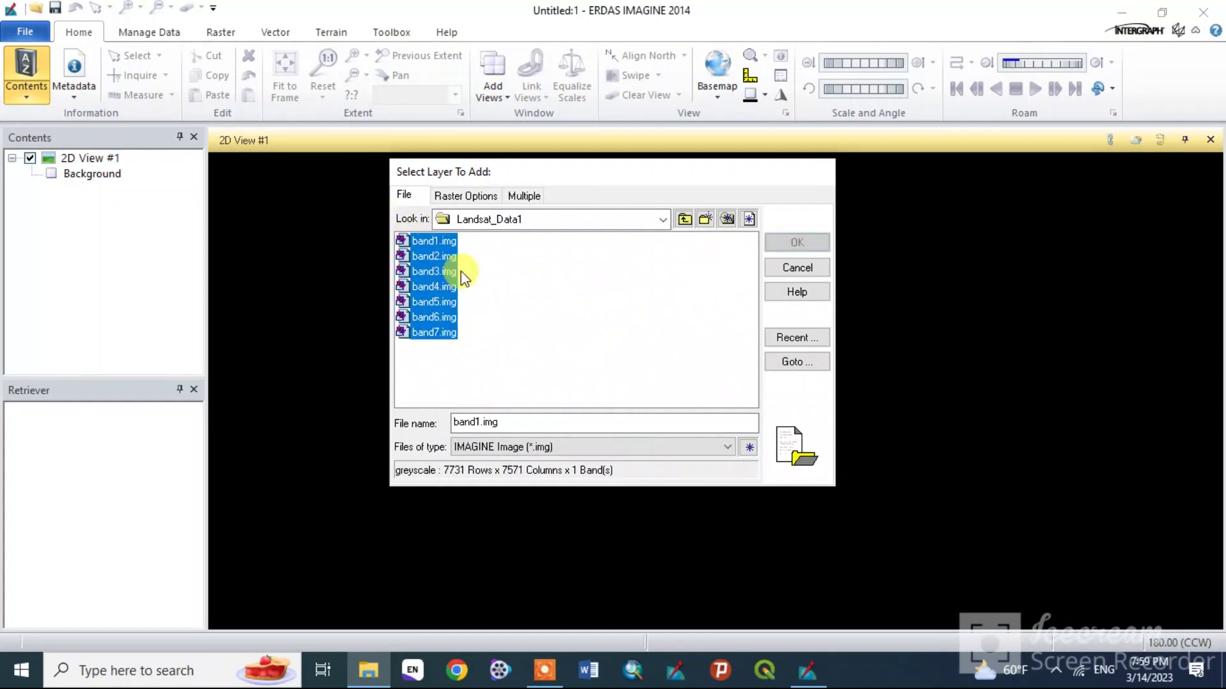
pyautogui.click(536, 304)
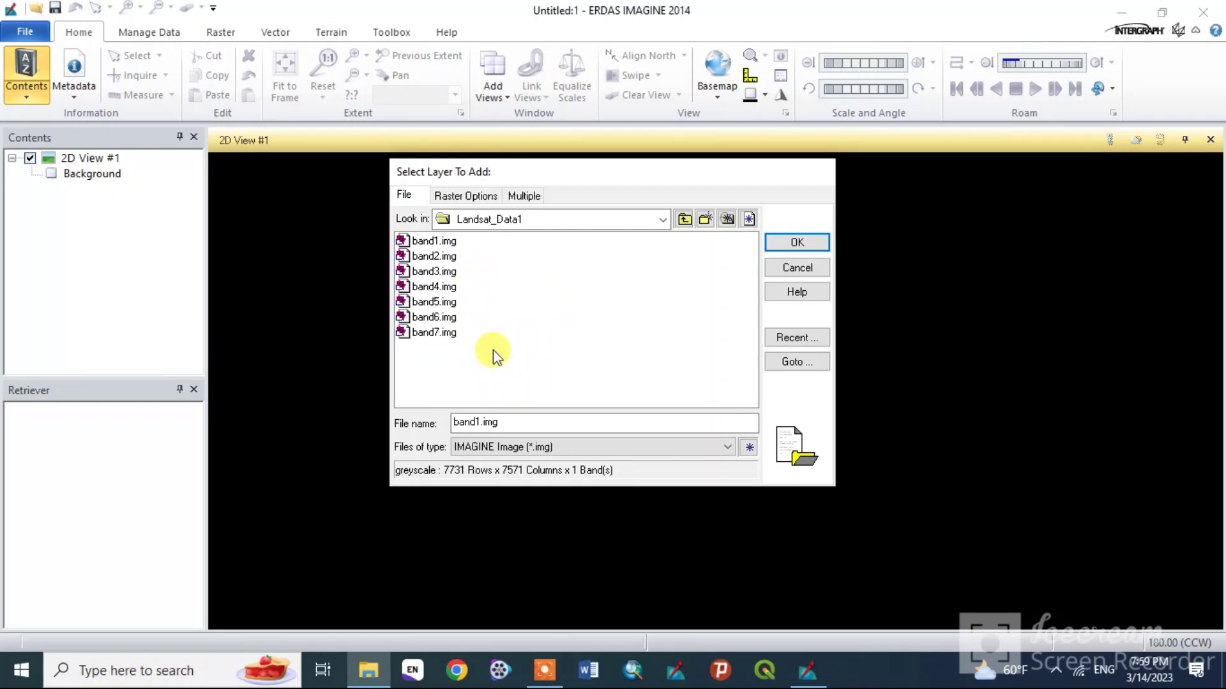
pyautogui.moveTo(492, 350); pyautogui.dragTo(431, 241)
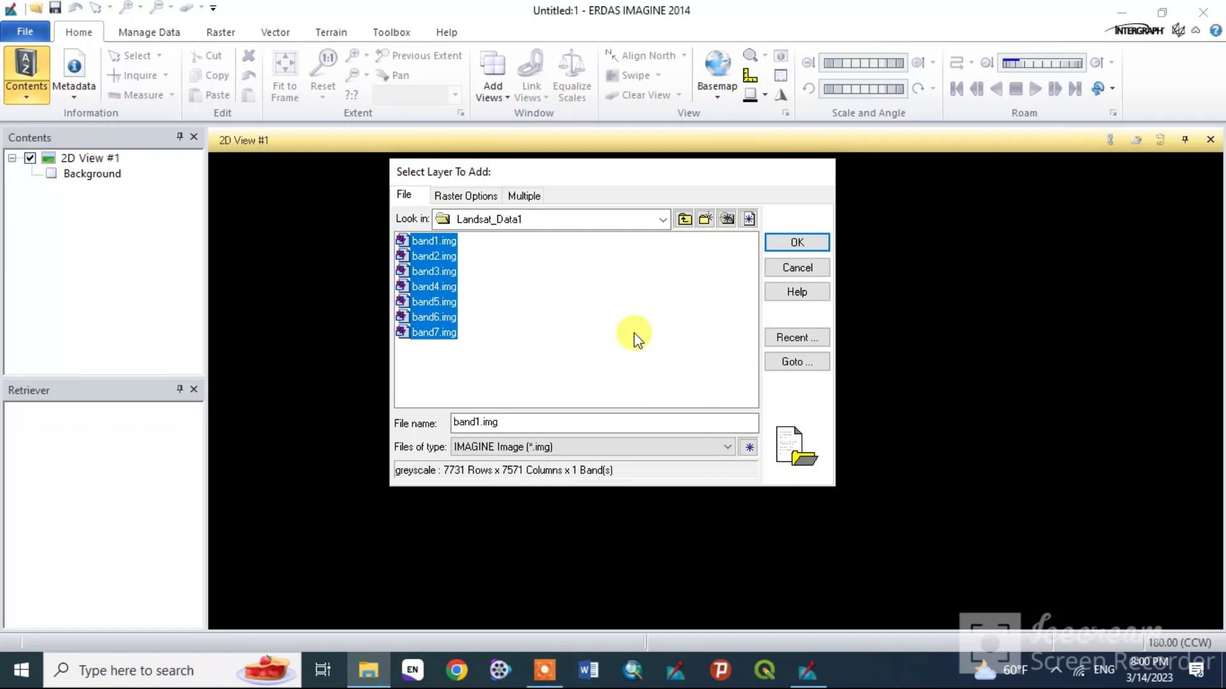
pyautogui.click(816, 273)
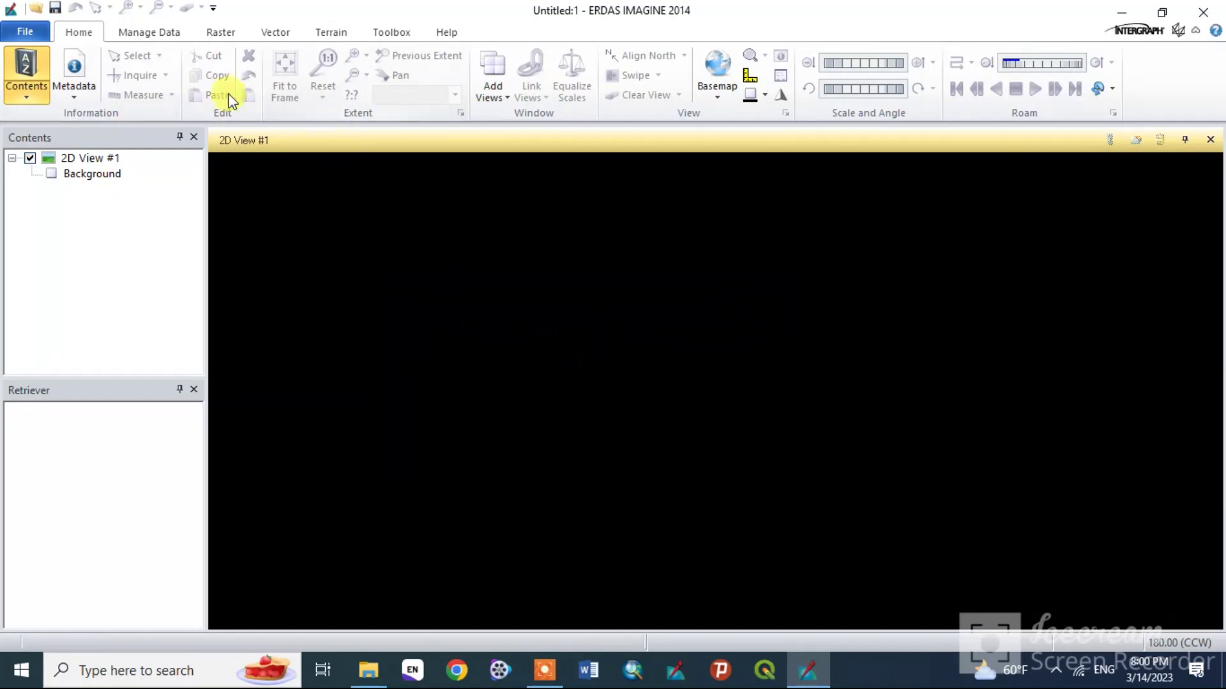
# - Start the spectral Layer Stack tool and place its dialog near the middle of the 2D view
pyautogui.click(218, 39)
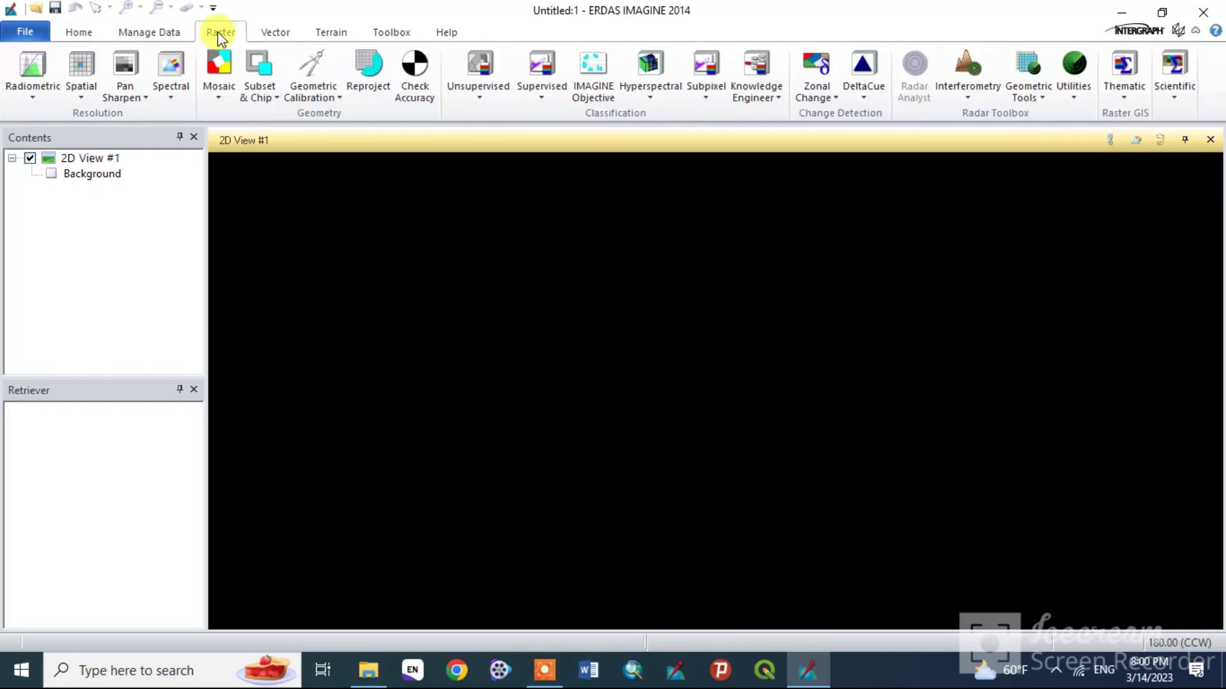
pyautogui.click(172, 97)
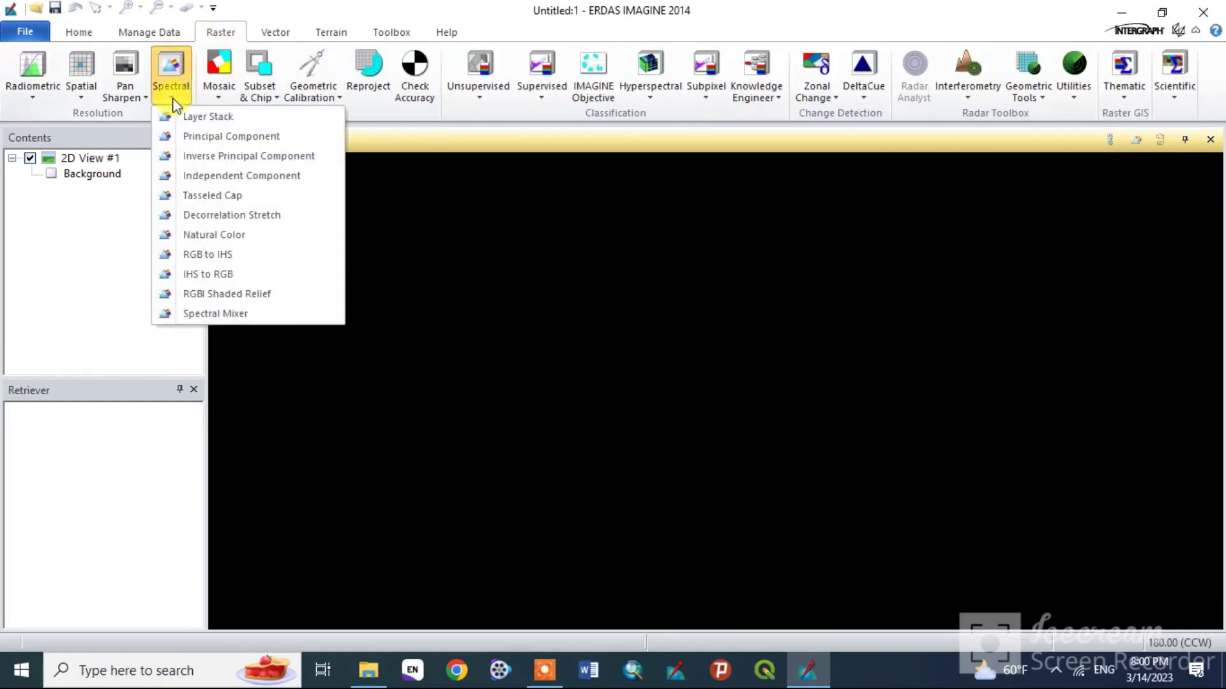
pyautogui.click(213, 117)
pyautogui.click(675, 371)
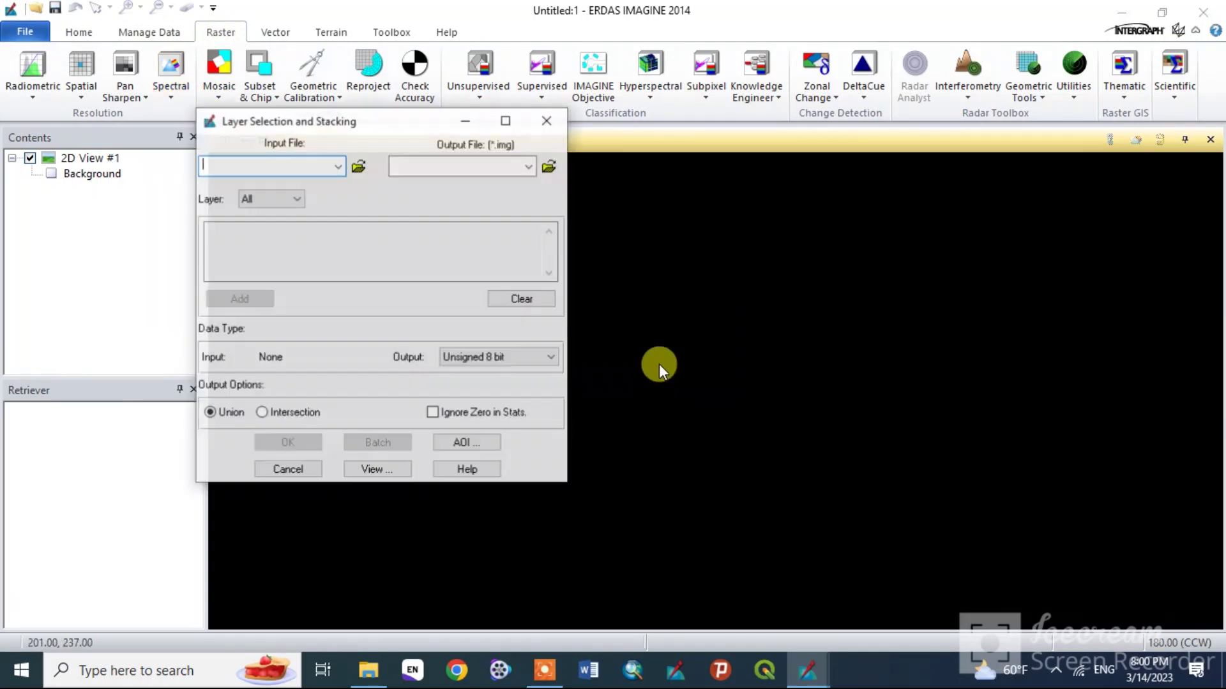
pyautogui.moveTo(390, 130); pyautogui.dragTo(498, 168)
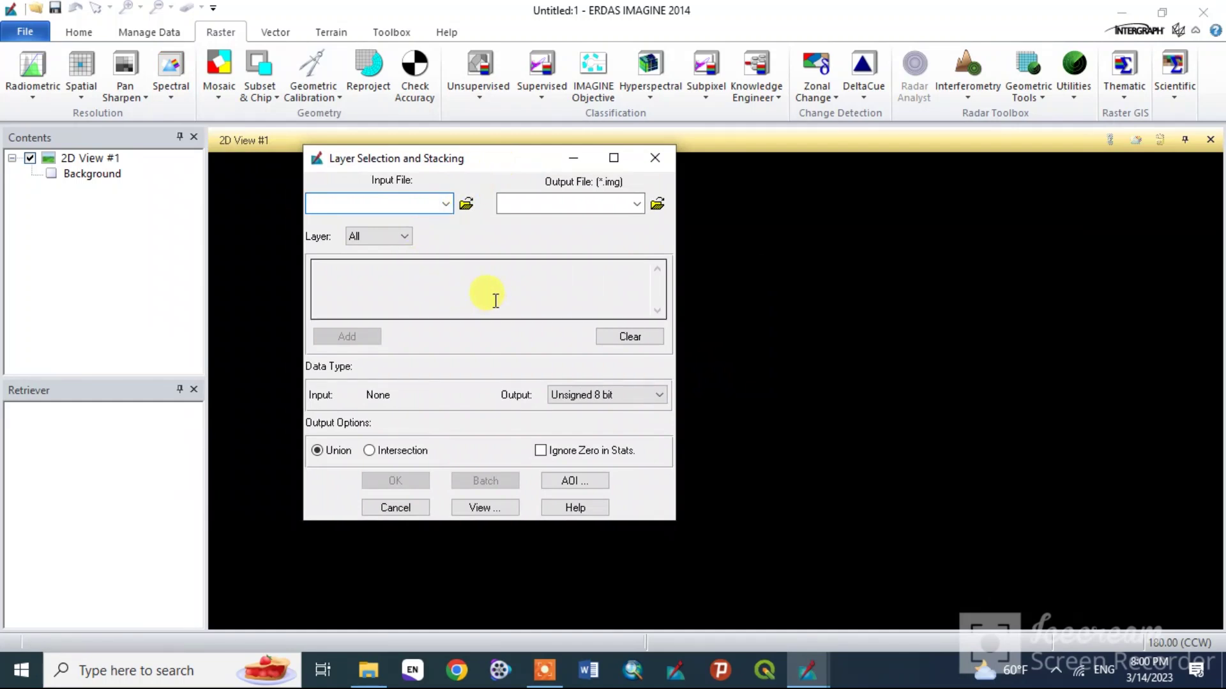
pyautogui.moveTo(485, 159); pyautogui.dragTo(521, 162)
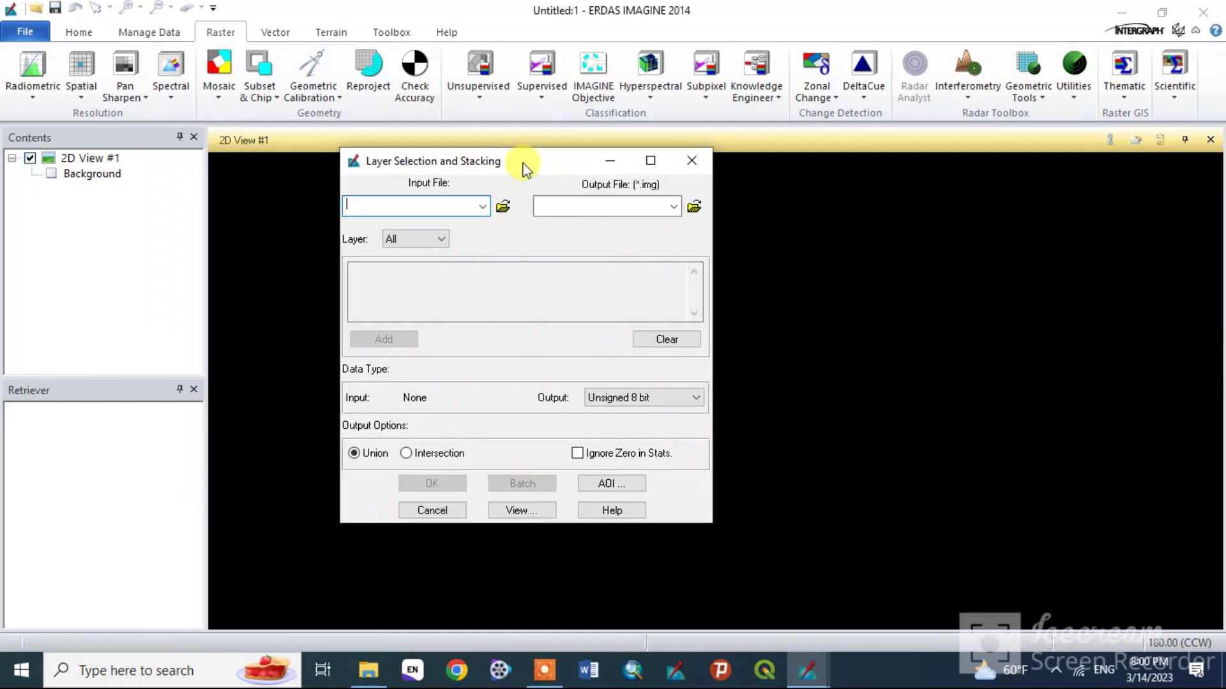
# - Add band1.img from D:\ERDAS IMAGINE 2014\Preprocessing\Landsat_Data1 to the layer stack list as the first input
pyautogui.click(502, 214)
pyautogui.click(508, 234)
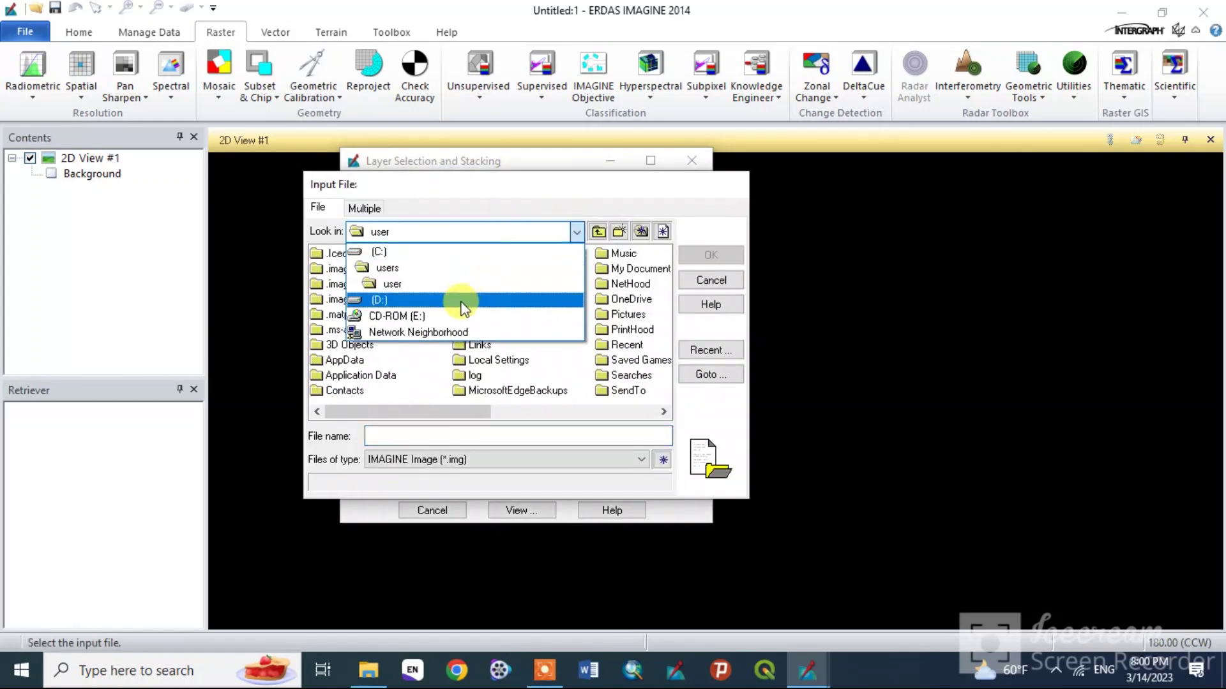
pyautogui.click(464, 300)
pyautogui.doubleClick(594, 284)
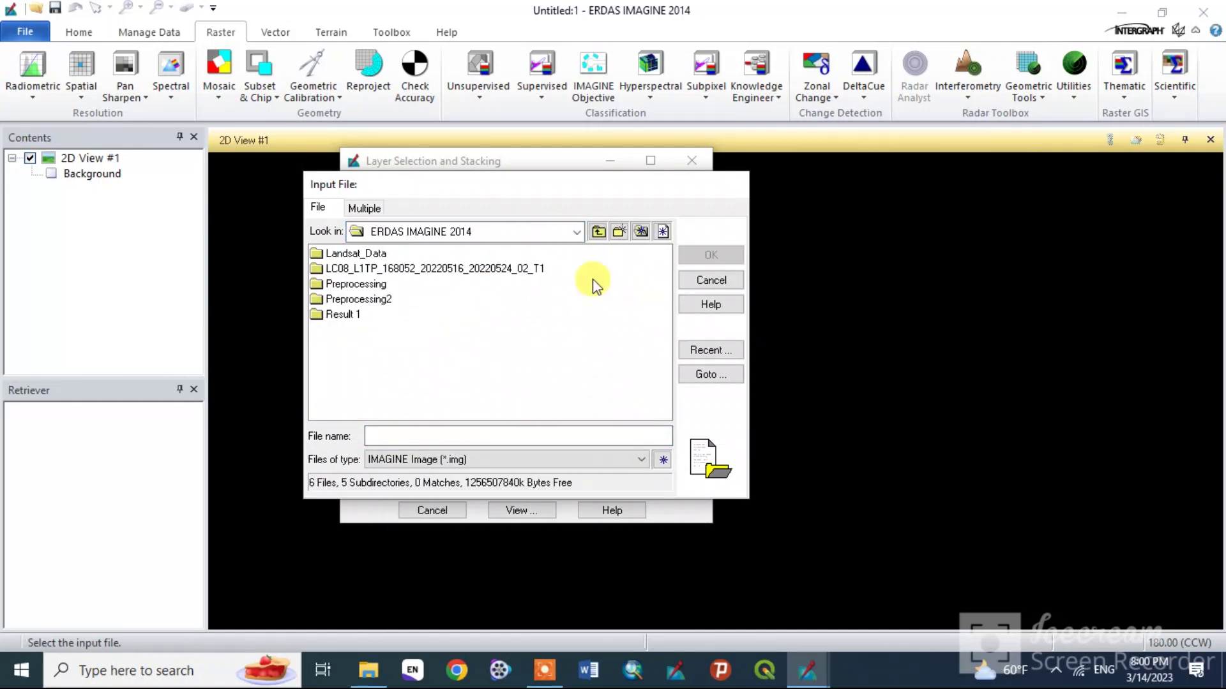
pyautogui.doubleClick(362, 285)
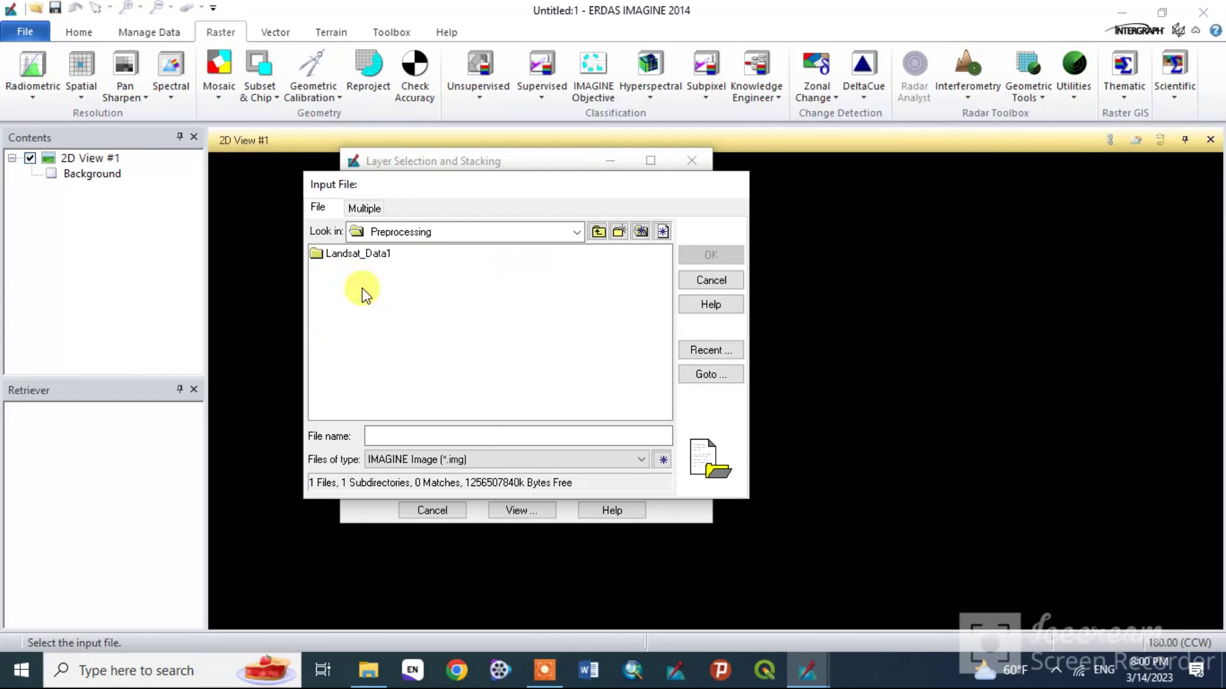
pyautogui.doubleClick(362, 255)
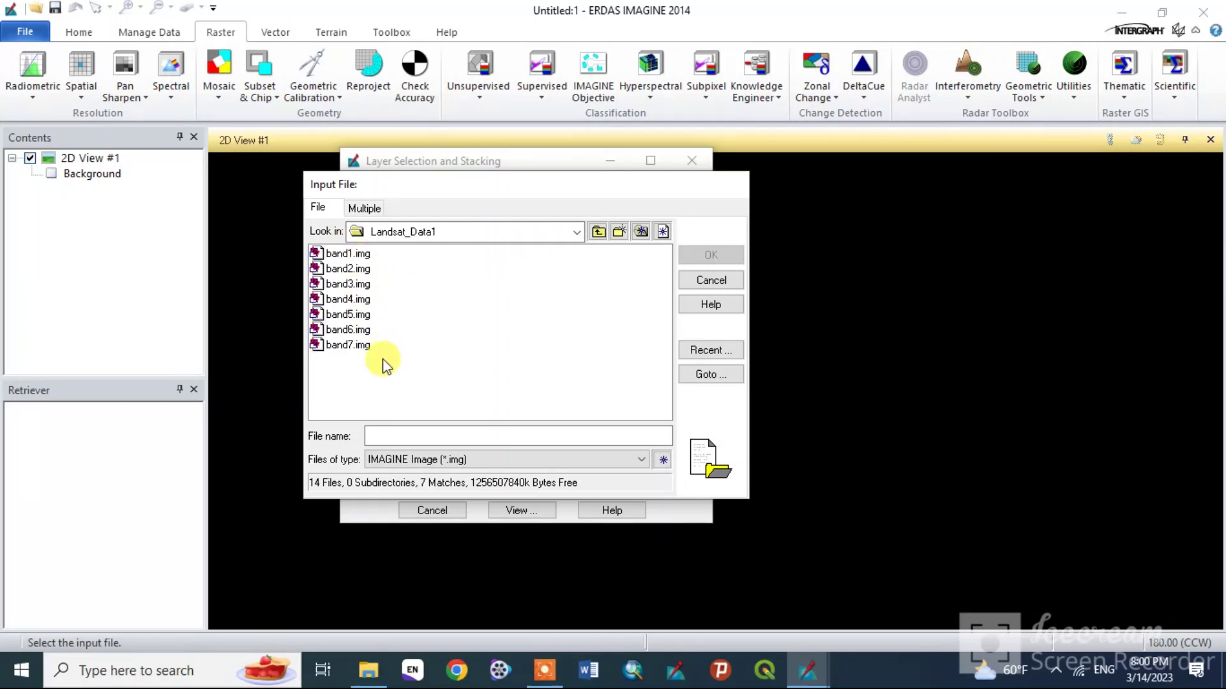
pyautogui.click(338, 254)
pyautogui.click(707, 255)
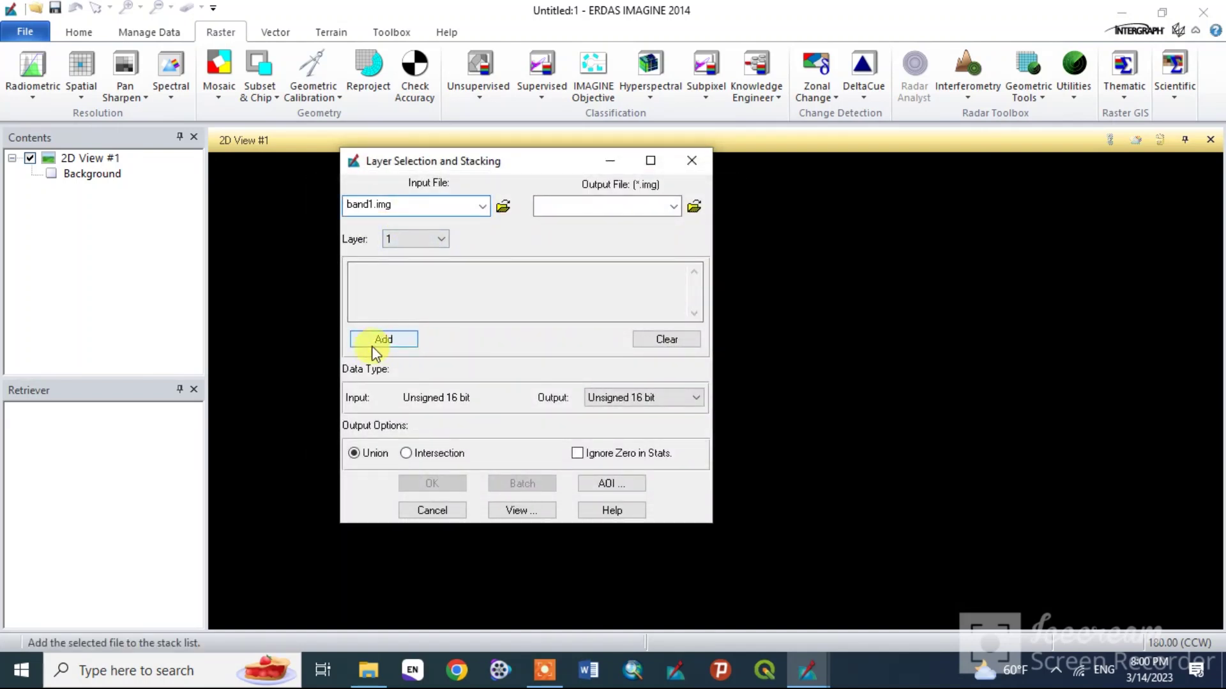
pyautogui.click(385, 339)
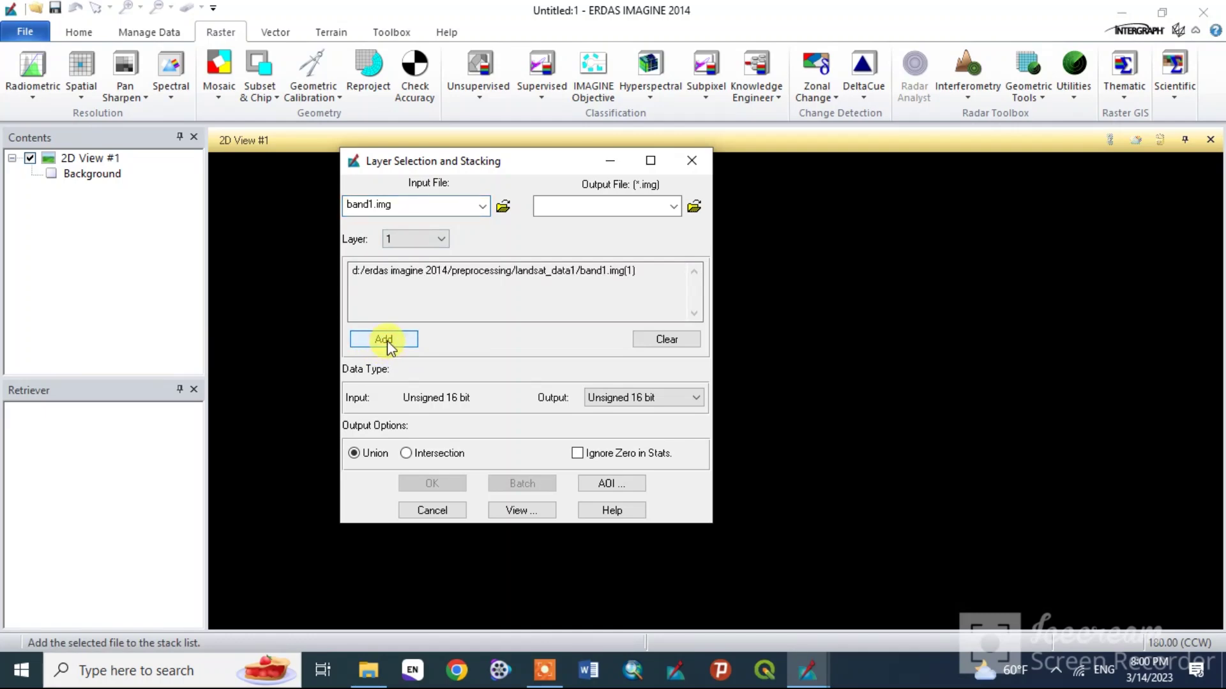
# - Add band2.img and band3.img from the Landsat_Data1 folder to the layer stack list, in that order
pyautogui.click(502, 206)
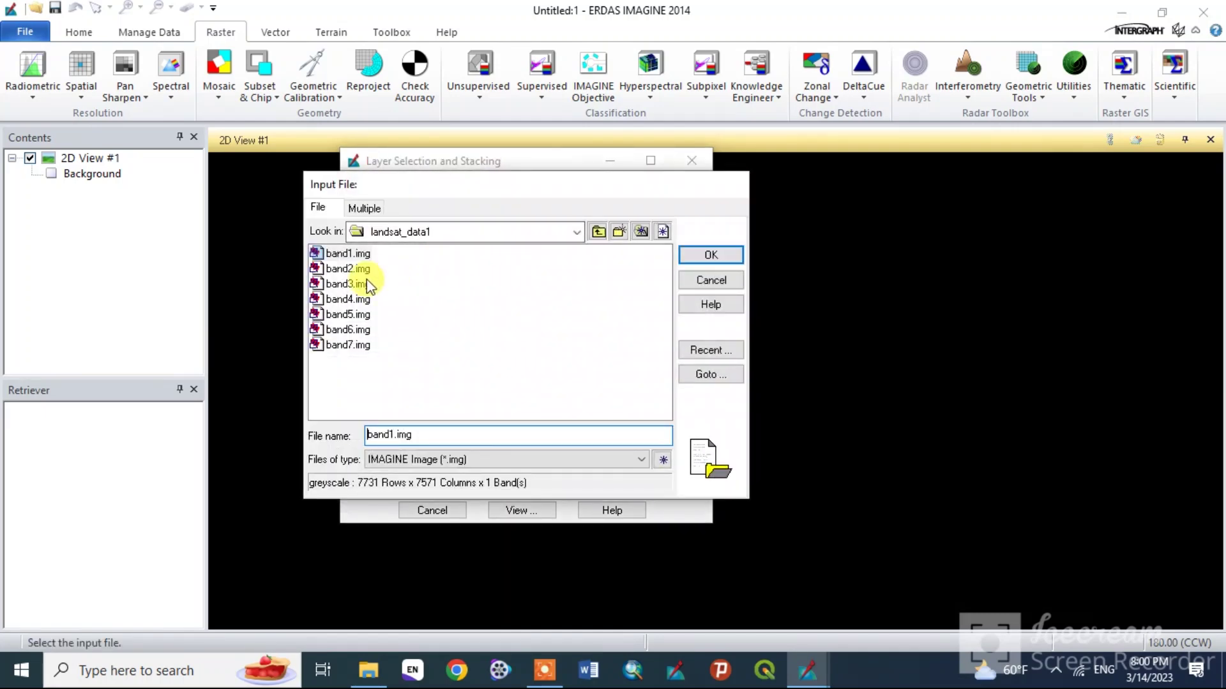
pyautogui.click(347, 269)
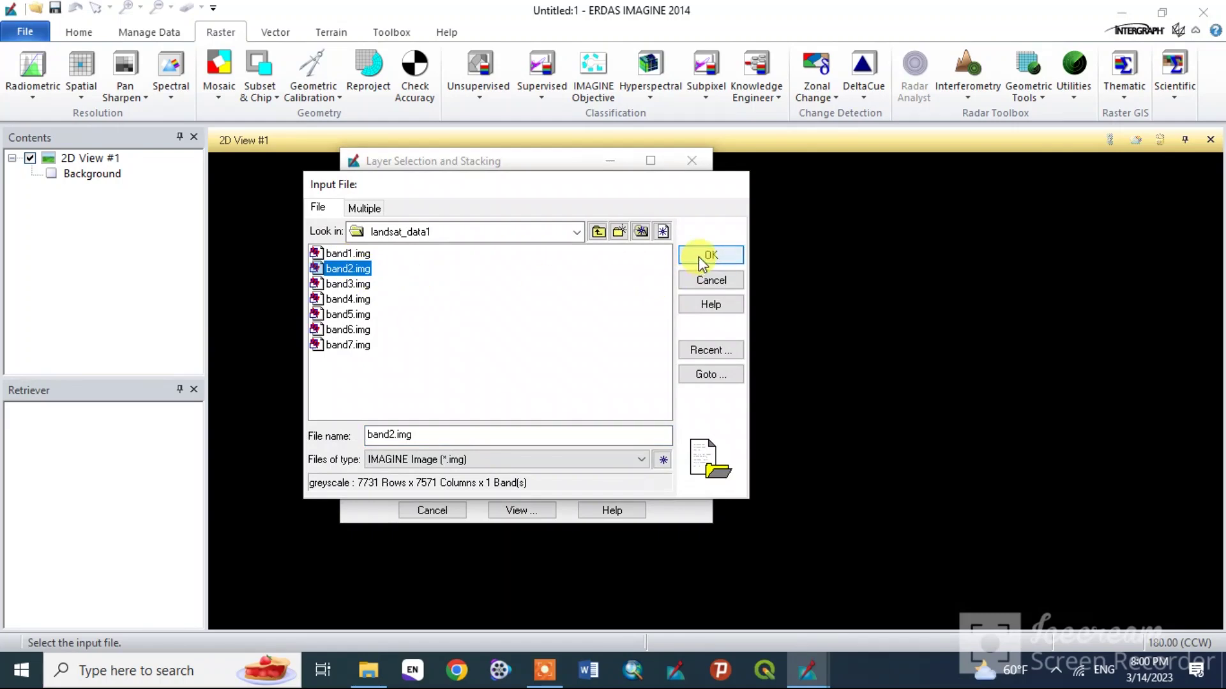
pyautogui.click(708, 254)
pyautogui.click(387, 340)
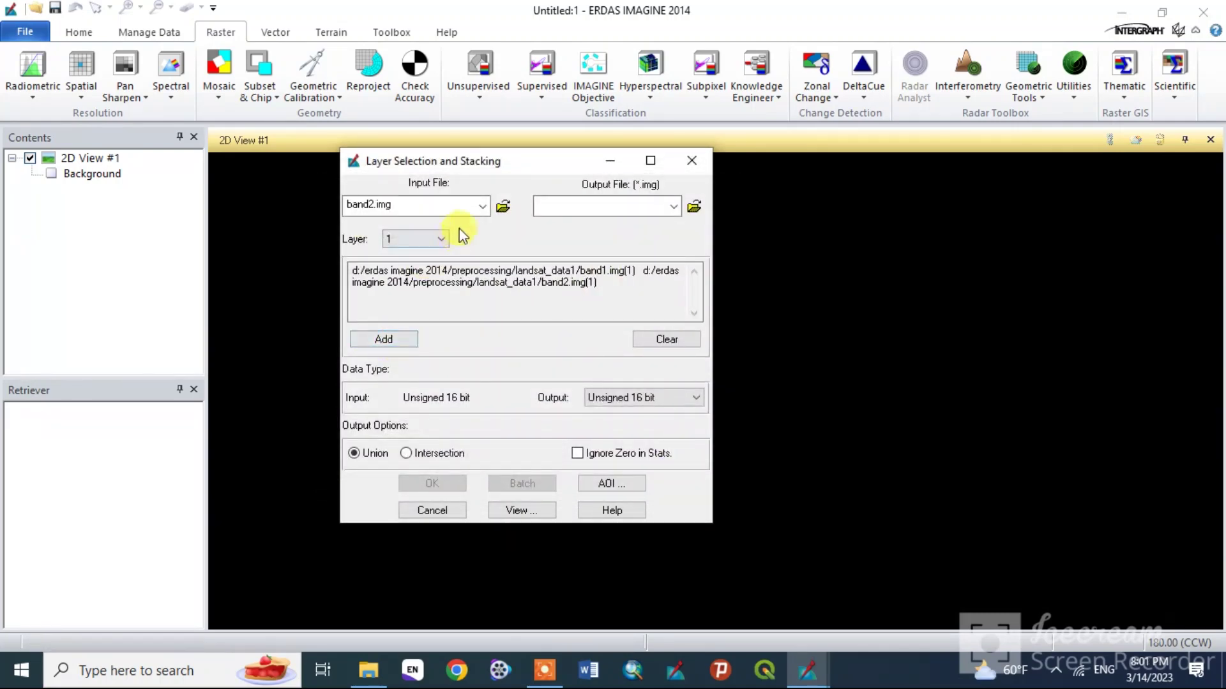
pyautogui.click(501, 211)
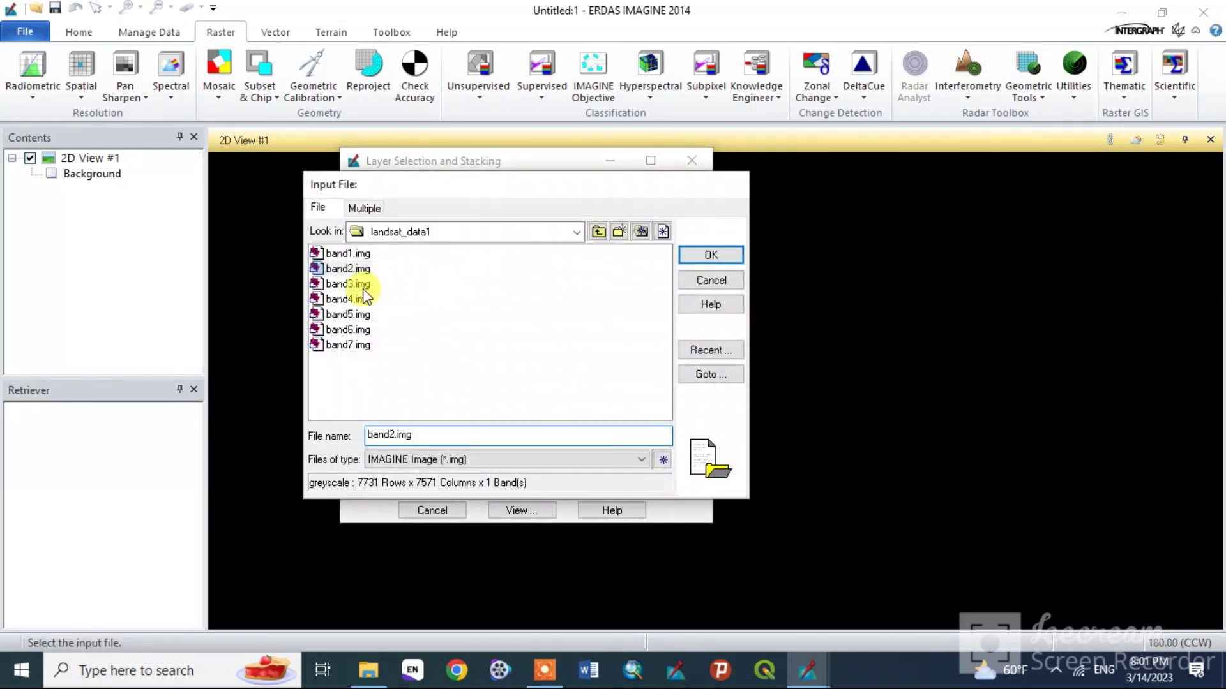
pyautogui.click(361, 286)
pyautogui.click(709, 255)
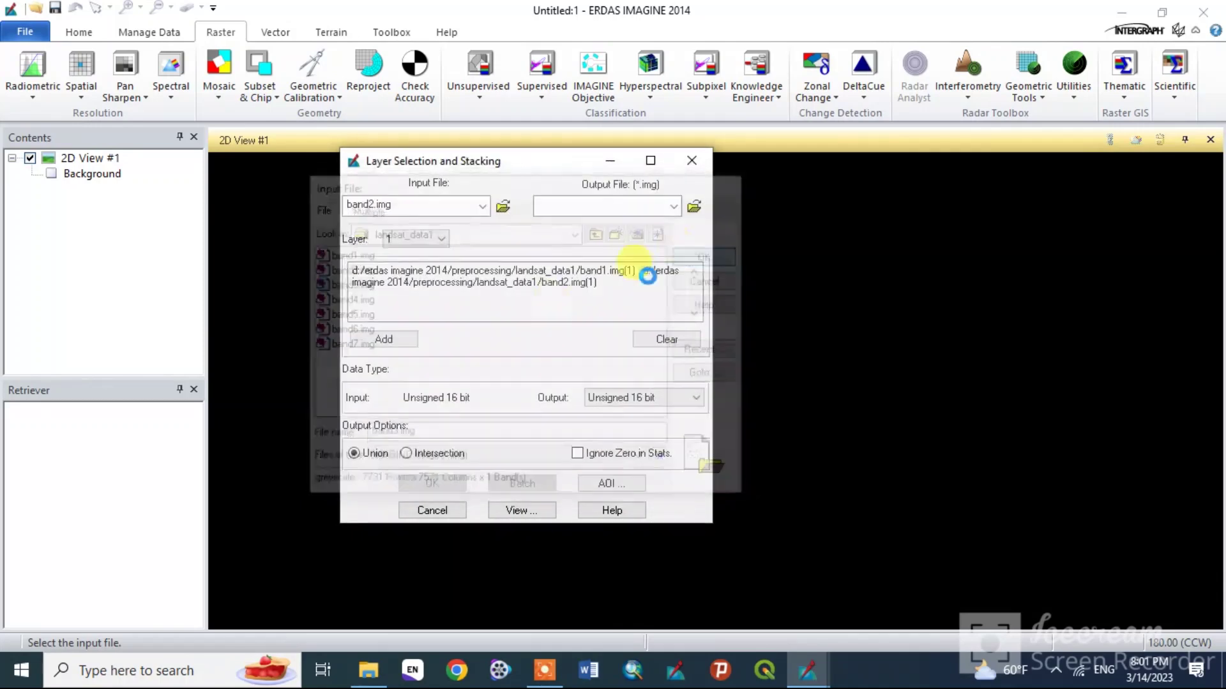
pyautogui.click(415, 338)
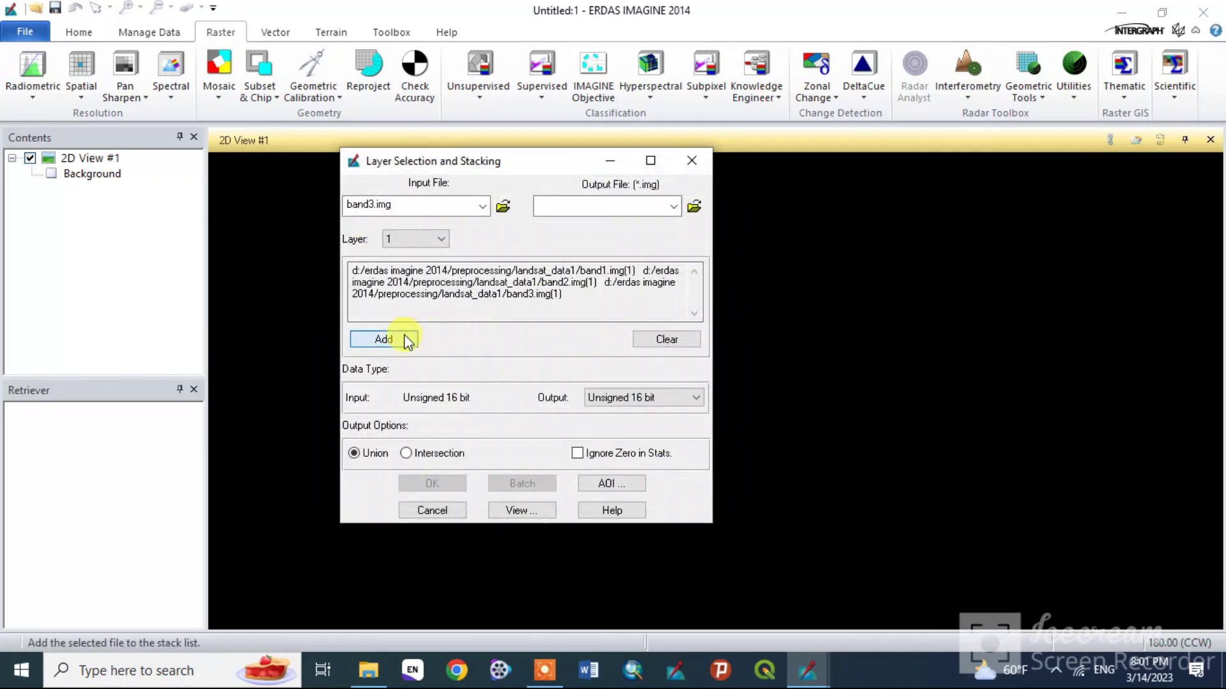
# - Add band4.img and band5.img from the Landsat_Data1 folder to the layer stack list, in that order
pyautogui.click(502, 211)
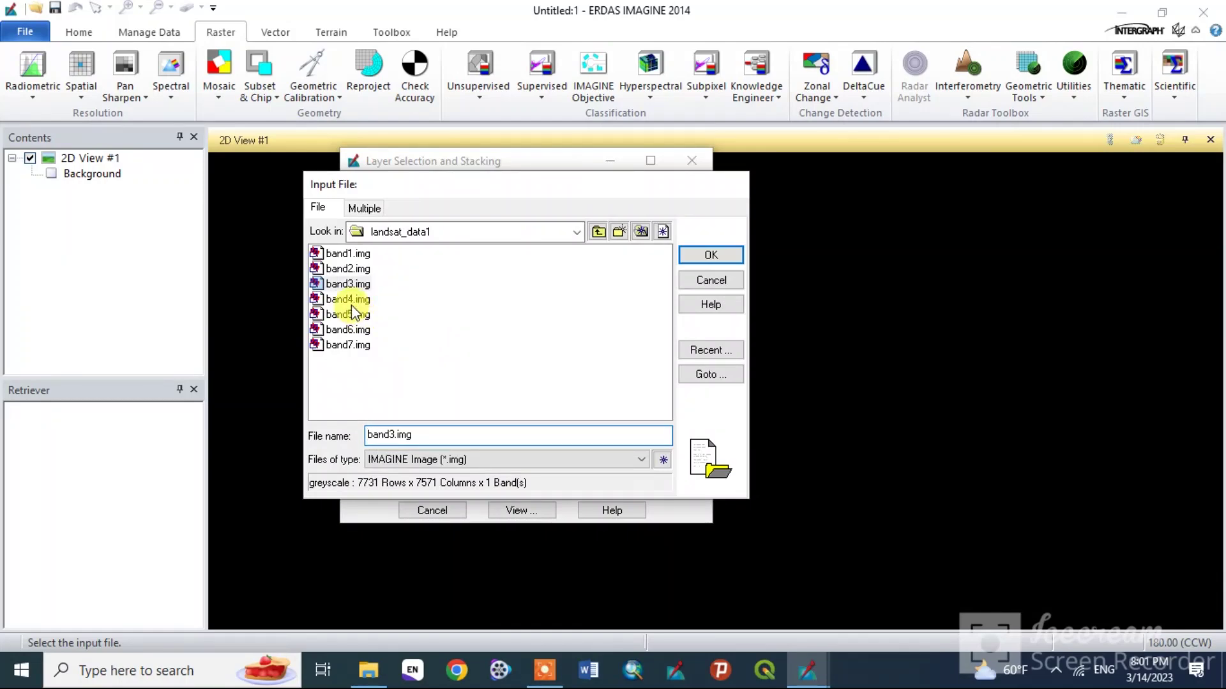
pyautogui.click(350, 300)
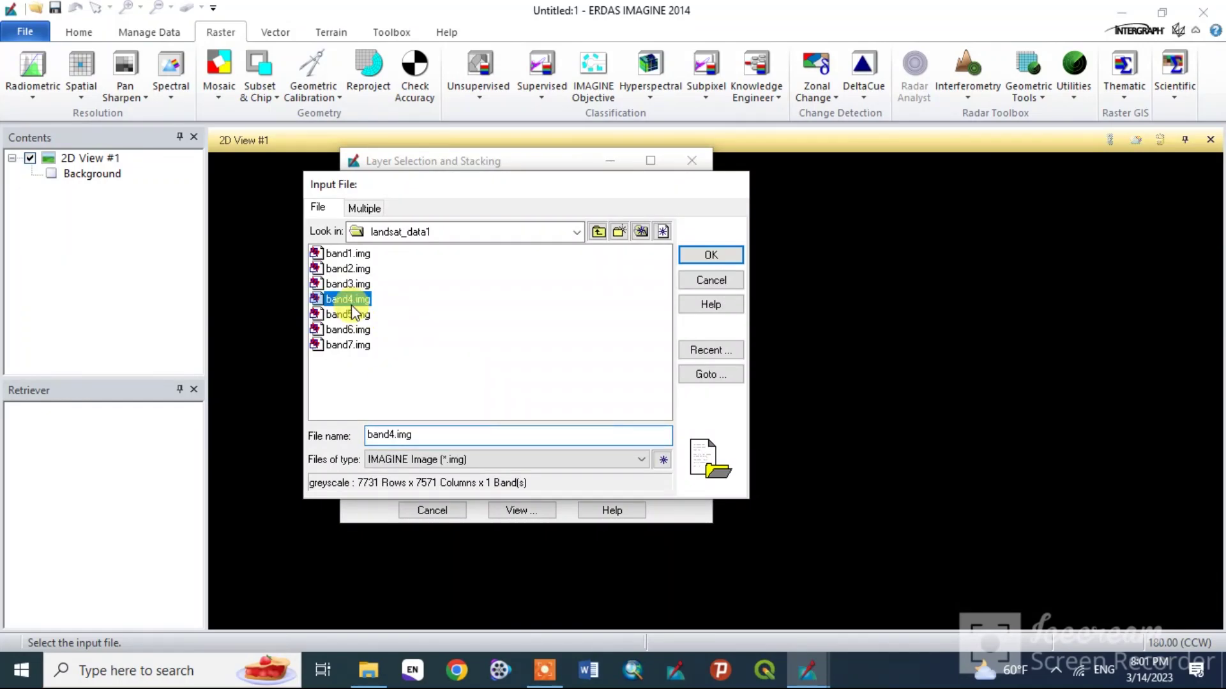
pyautogui.click(710, 255)
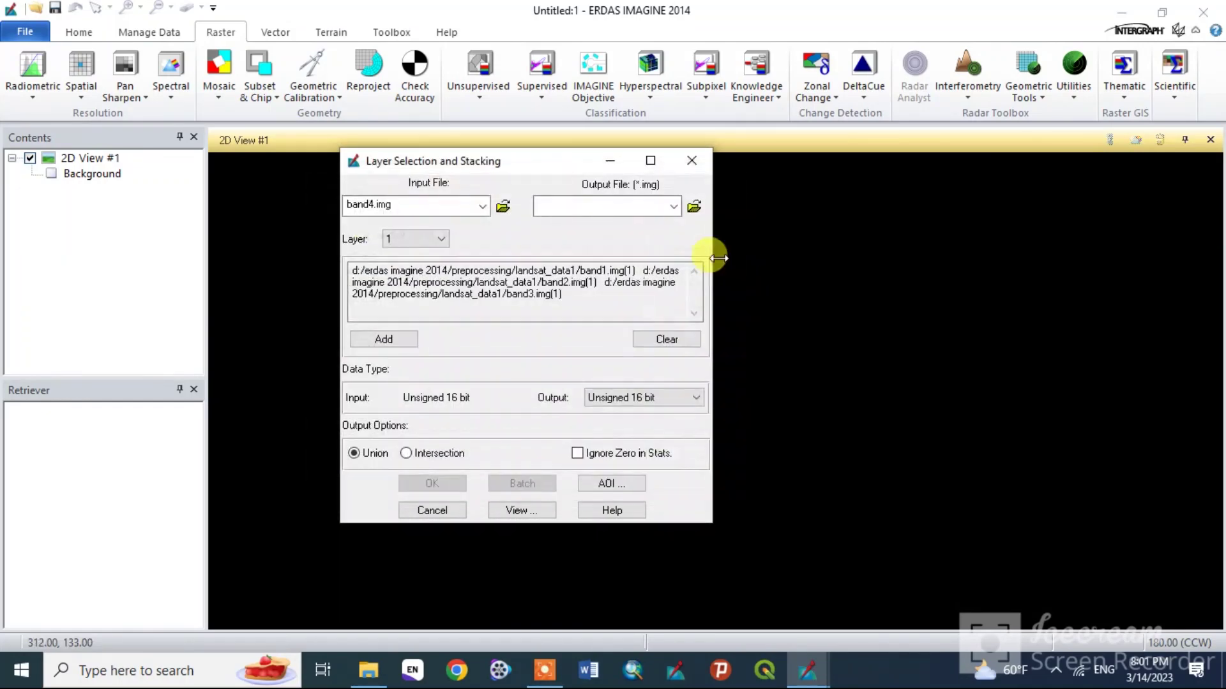
pyautogui.click(383, 339)
pyautogui.click(503, 206)
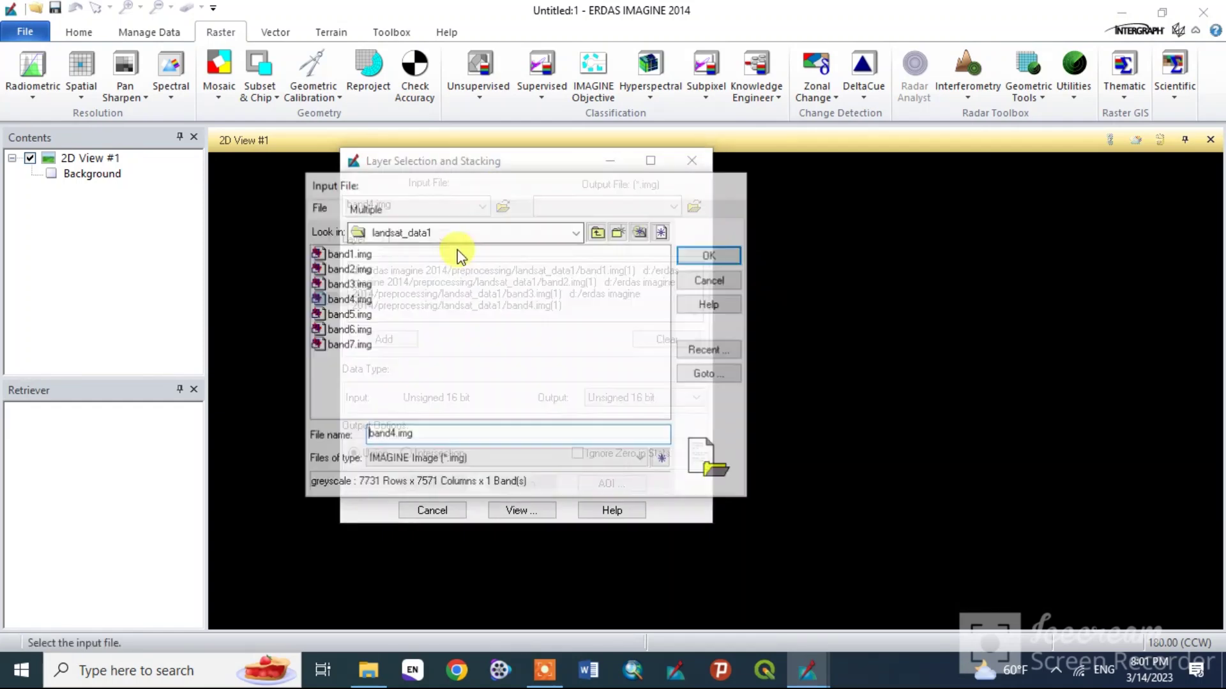
pyautogui.click(350, 313)
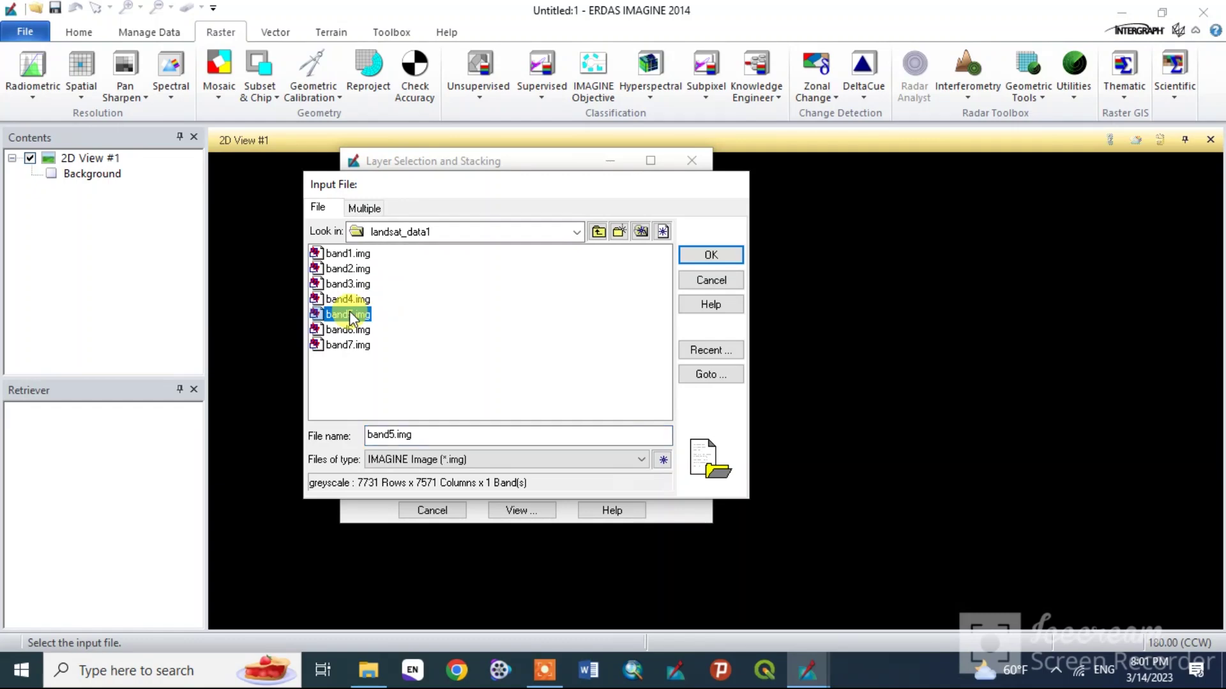
pyautogui.click(710, 254)
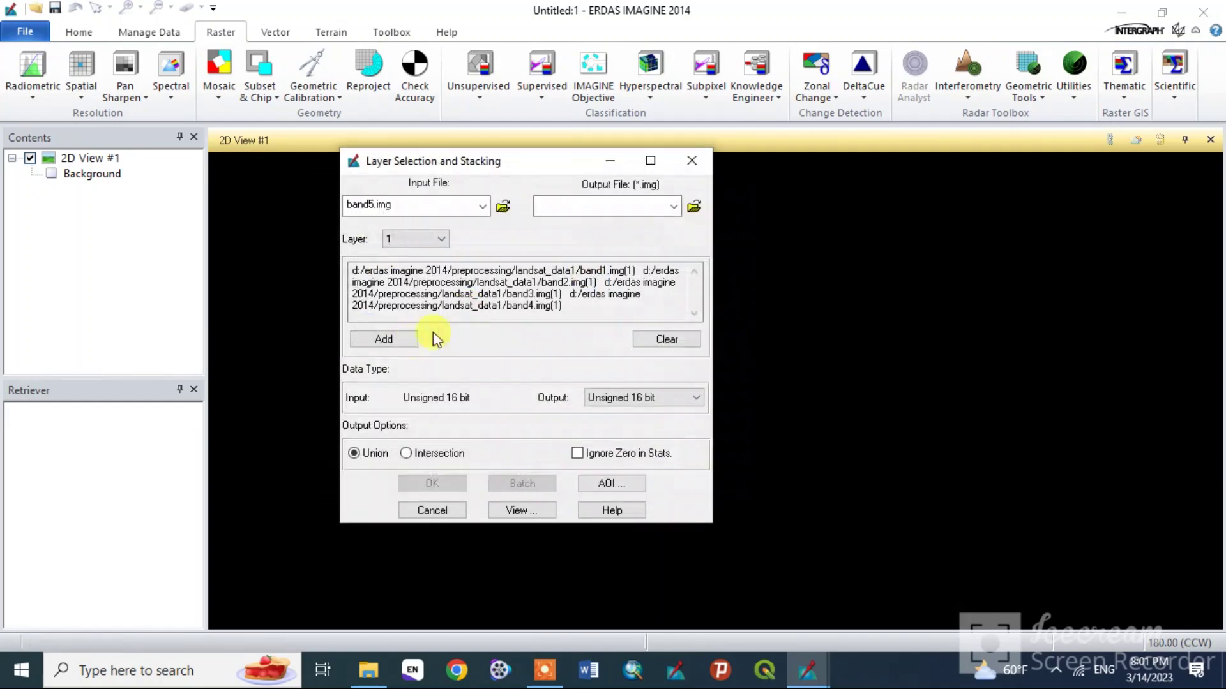
pyautogui.click(383, 339)
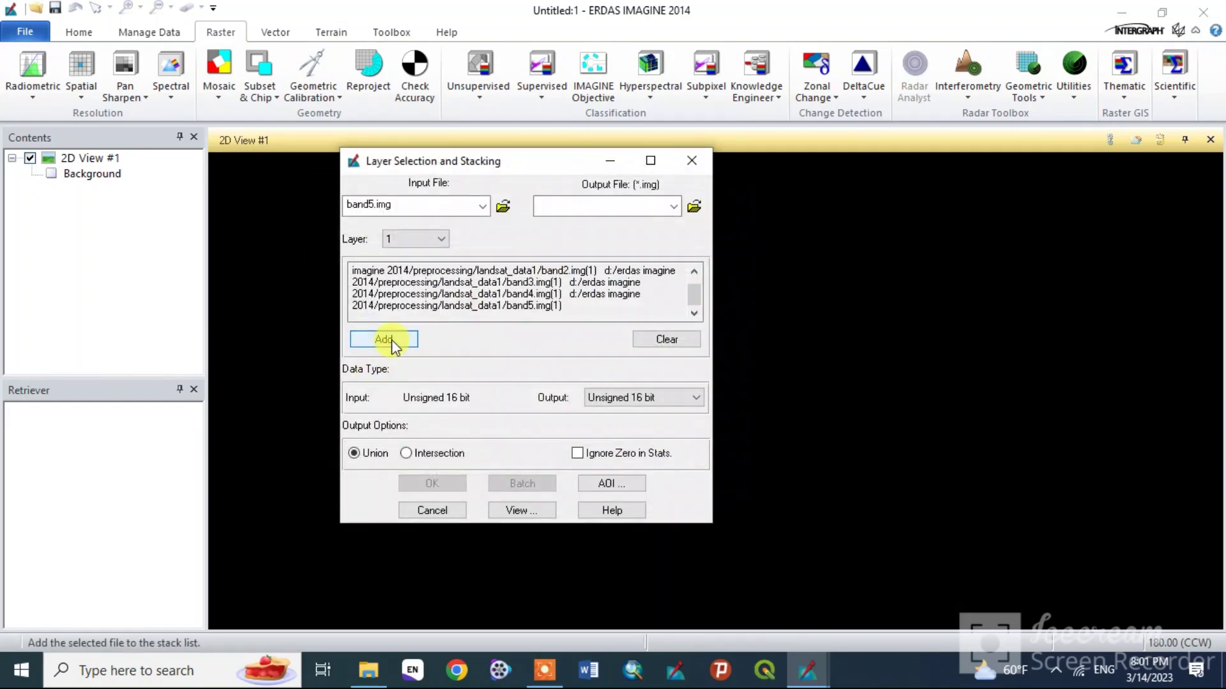
# - Add band6.img and band7.img from the Landsat_Data1 folder to the layer stack list as the last two inputs
pyautogui.click(503, 206)
pyautogui.click(349, 330)
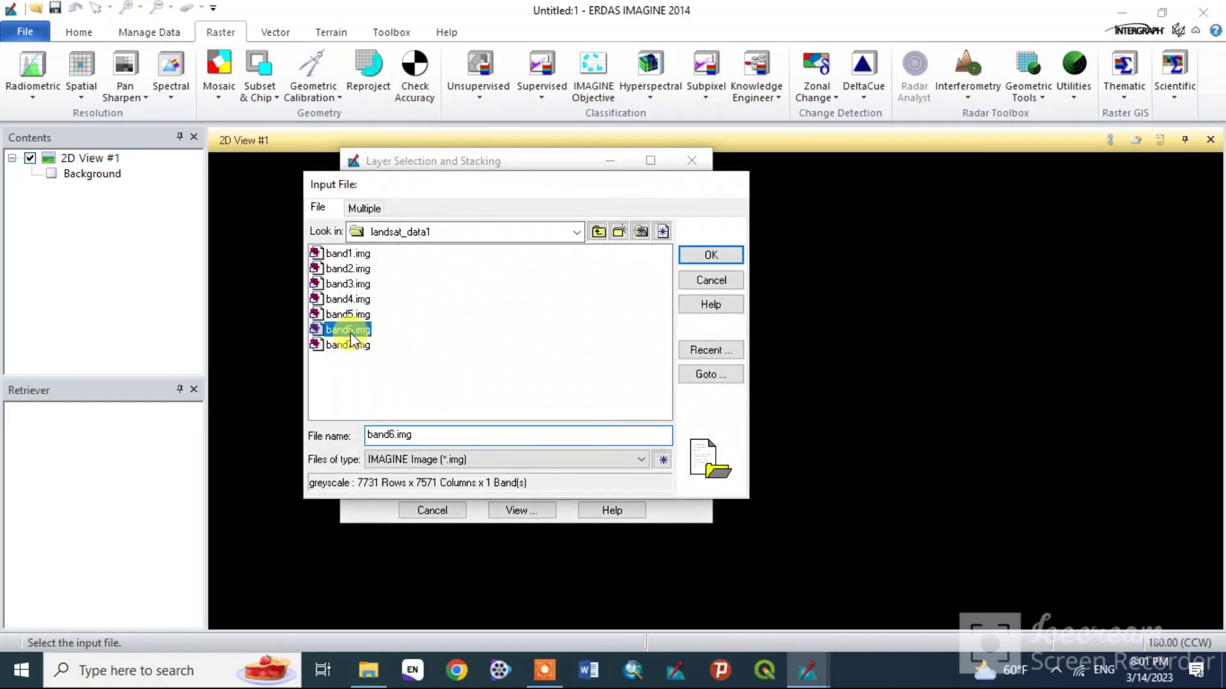
pyautogui.click(710, 255)
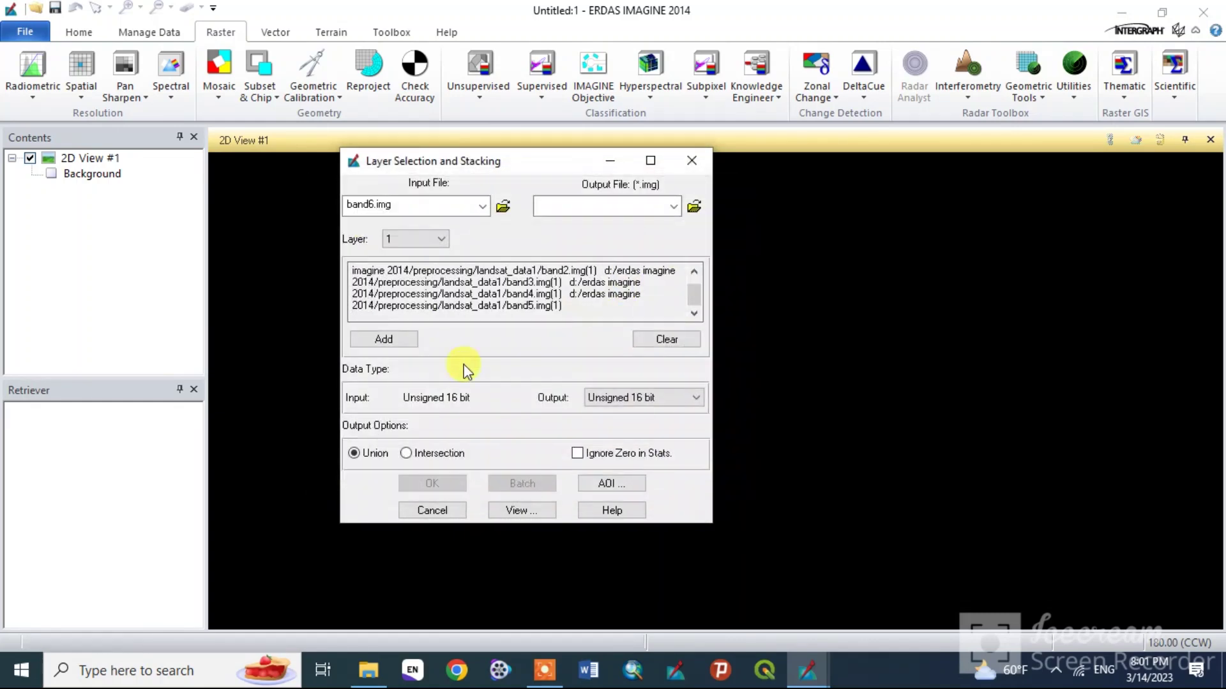
pyautogui.click(412, 338)
pyautogui.click(503, 206)
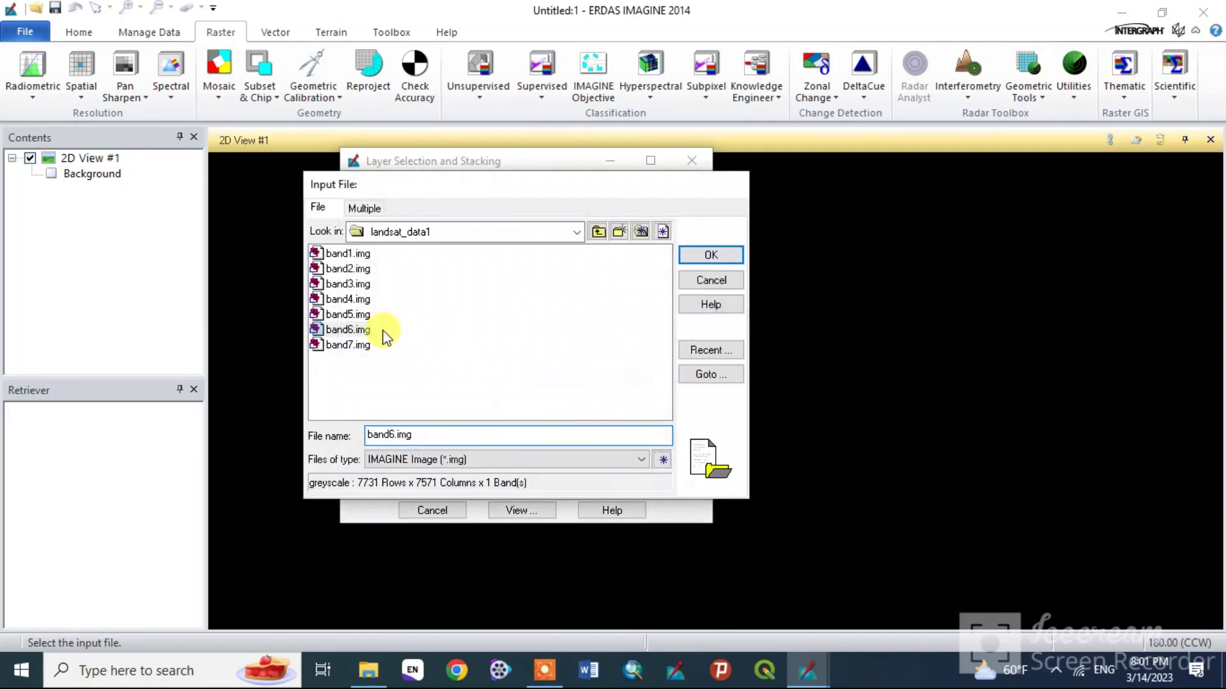
pyautogui.click(348, 344)
pyautogui.click(710, 255)
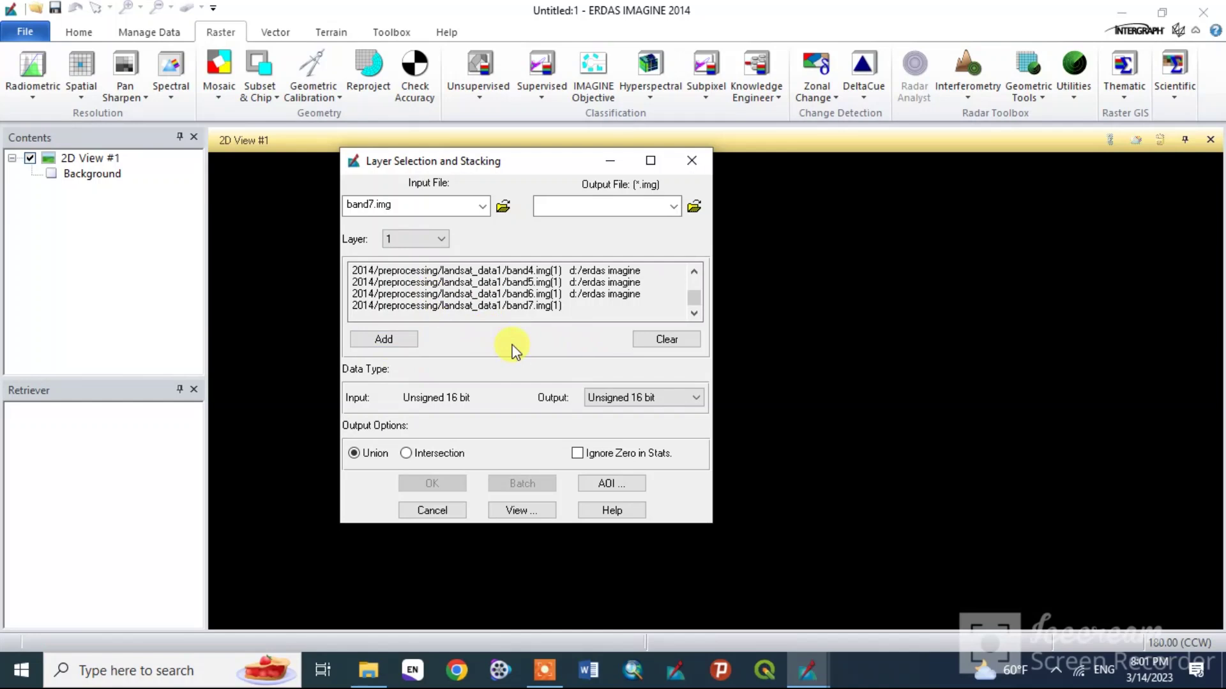
# - Set the stack's output to layerstack.img in D:\ERDAS IMAGINE 2014\Preprocessing, run the stacking and close the process list once it is done
pyautogui.click(693, 208)
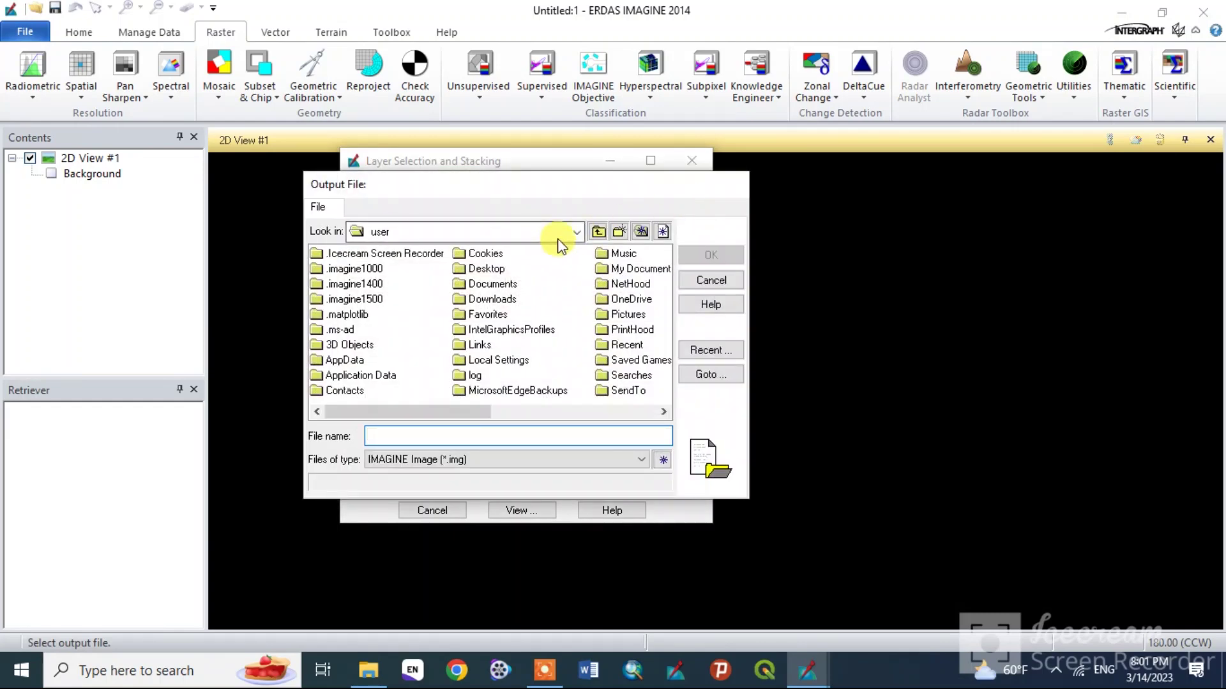
pyautogui.click(578, 232)
pyautogui.click(470, 301)
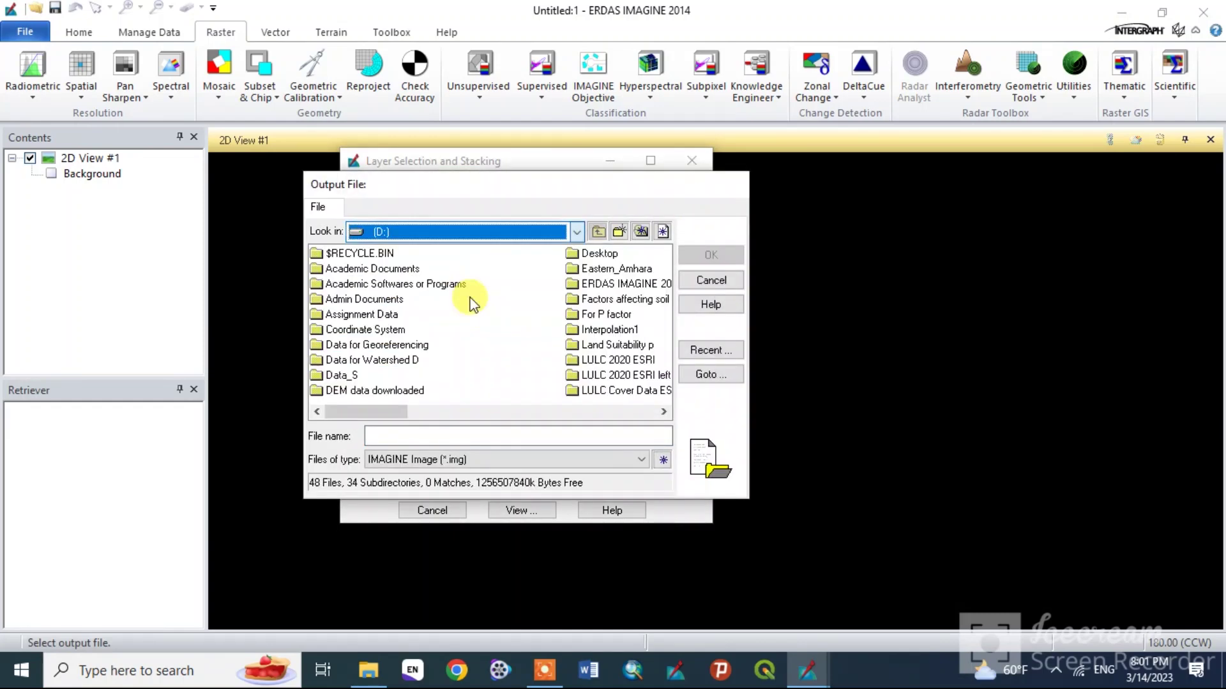
pyautogui.doubleClick(623, 282)
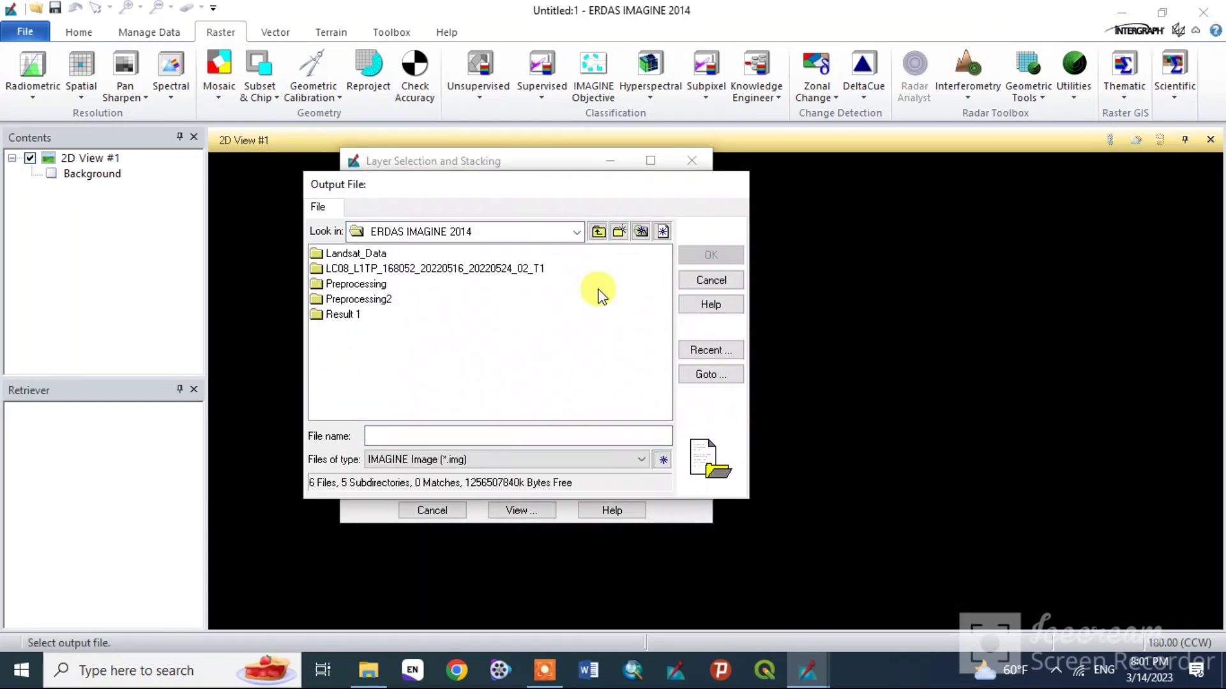
pyautogui.doubleClick(355, 286)
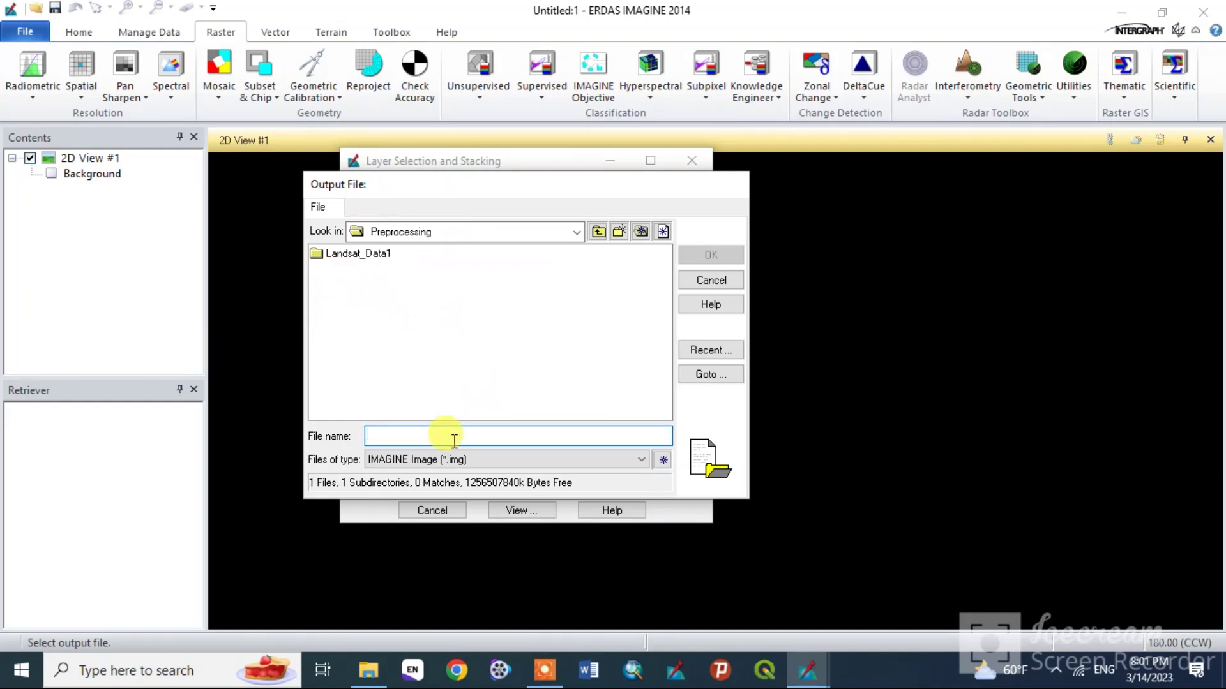
pyautogui.write('layer')
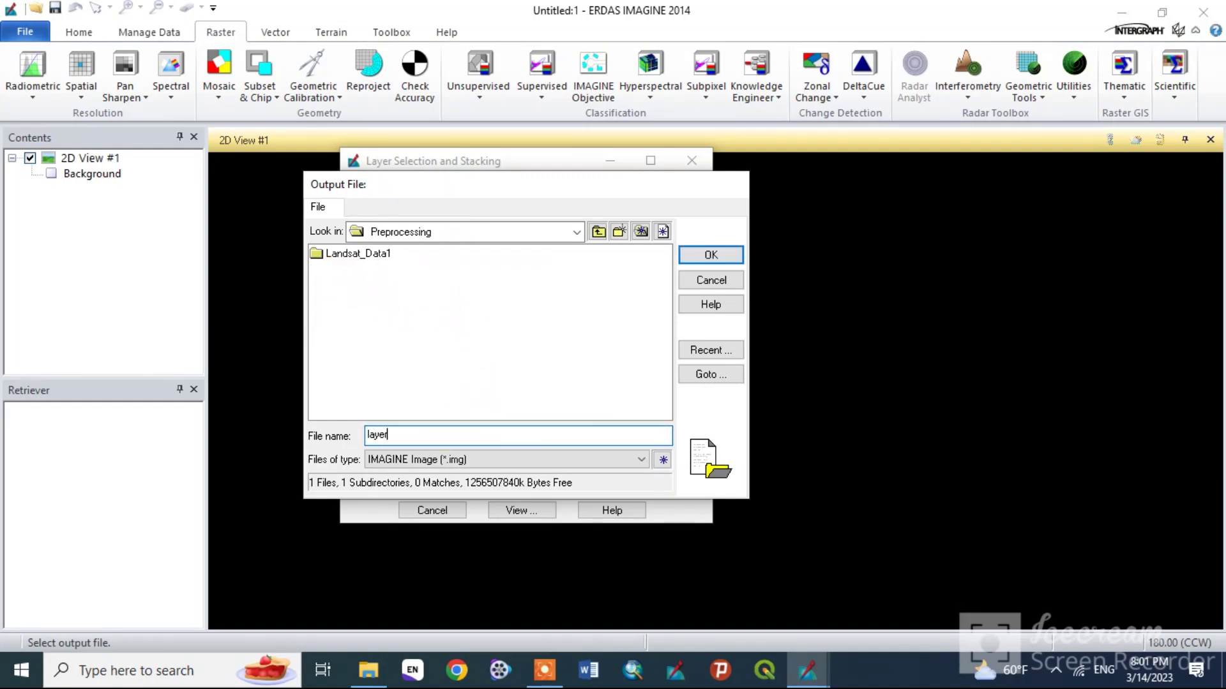
pyautogui.write('stack')
pyautogui.click(707, 256)
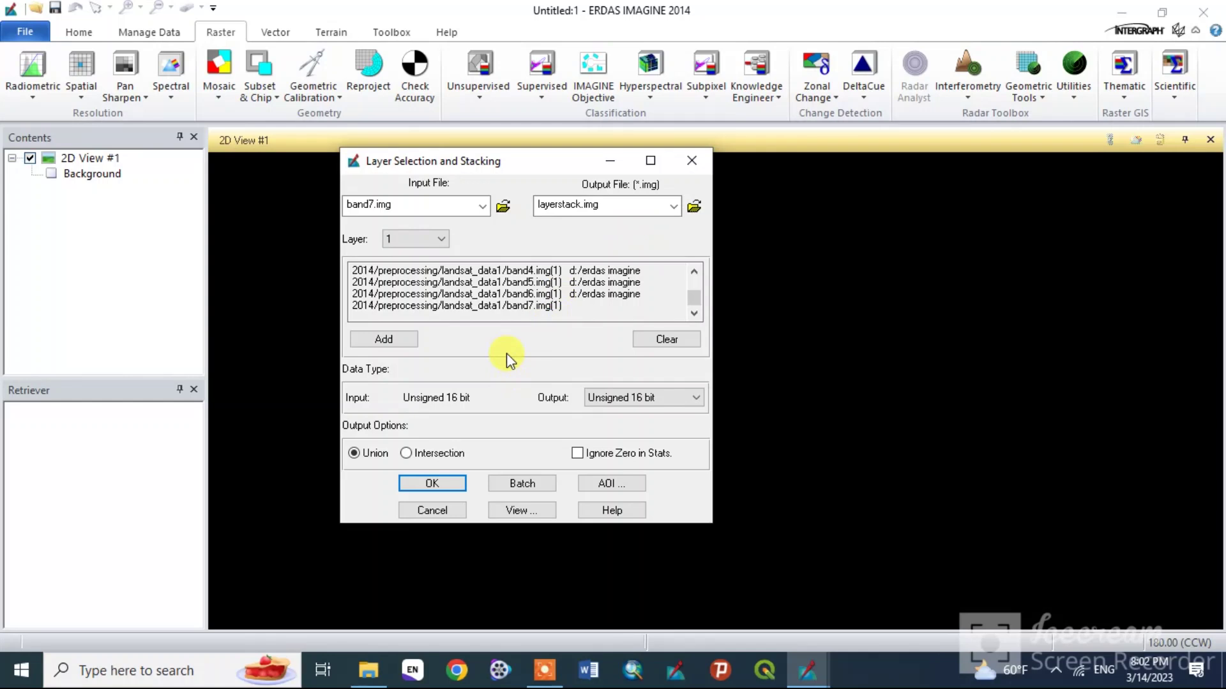
pyautogui.click(432, 483)
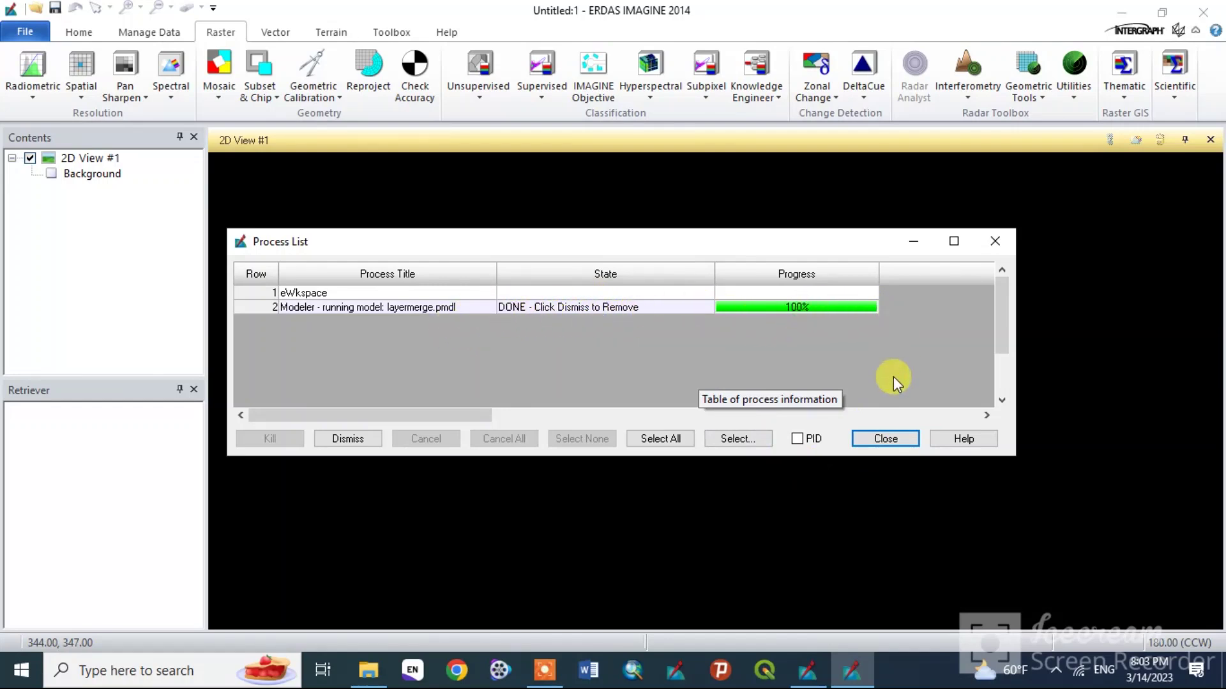
pyautogui.click(885, 439)
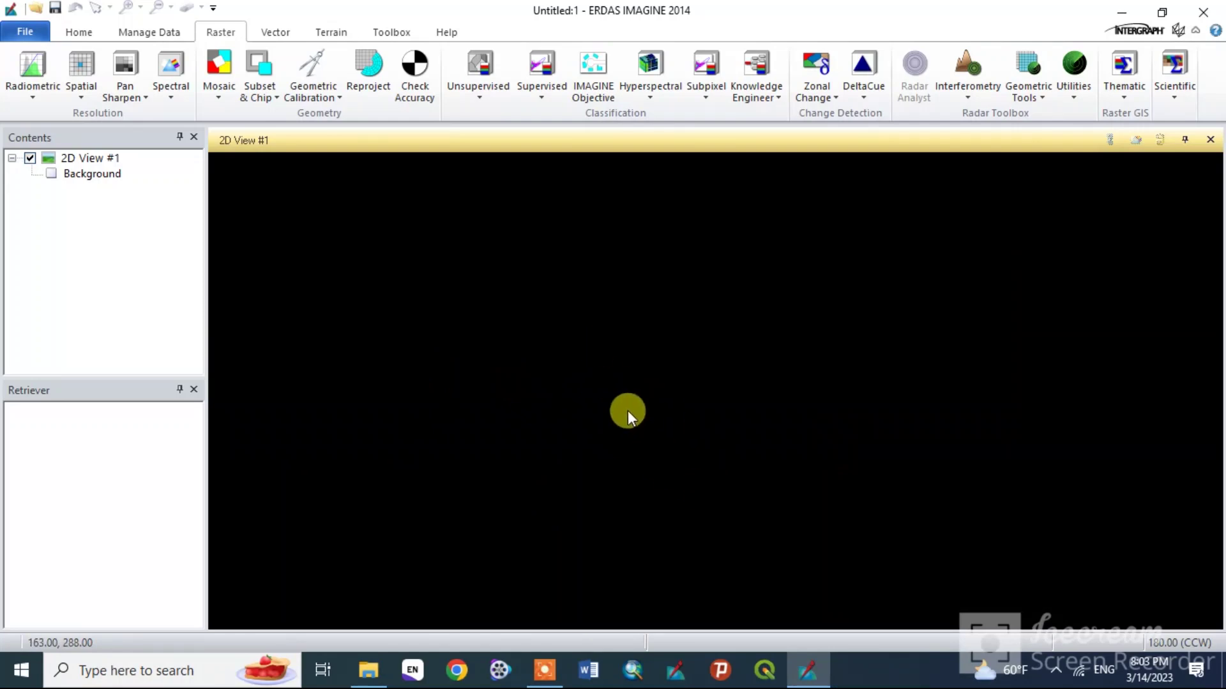
# - Open layerstack.img from D:\ERDAS IMAGINE 2014\Preprocessing as a raster layer in the 2D view and fit it to the frame
pyautogui.rightClick(581, 418)
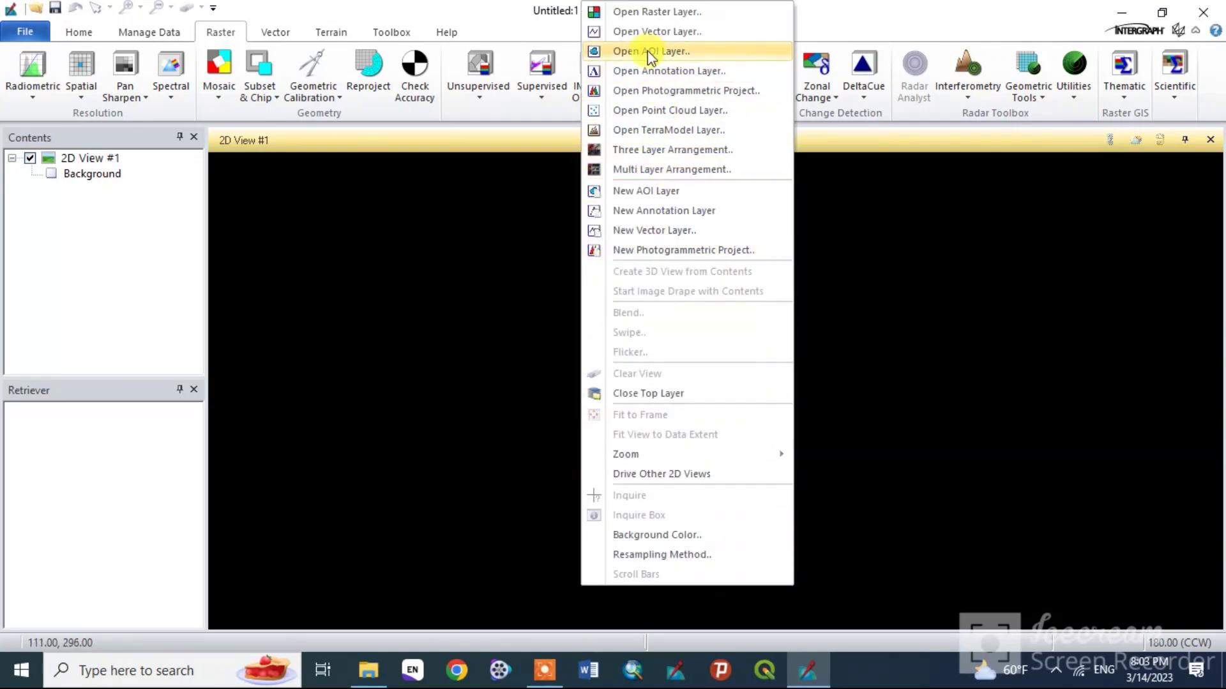
pyautogui.click(648, 11)
pyautogui.click(661, 363)
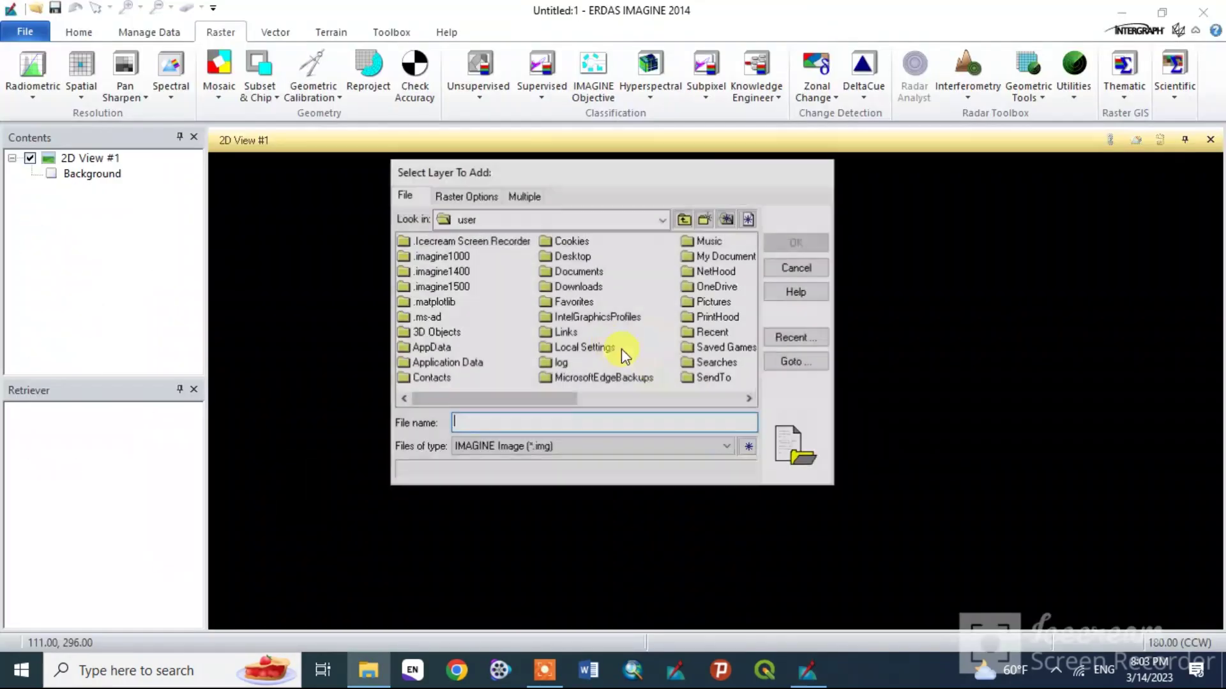
pyautogui.click(663, 219)
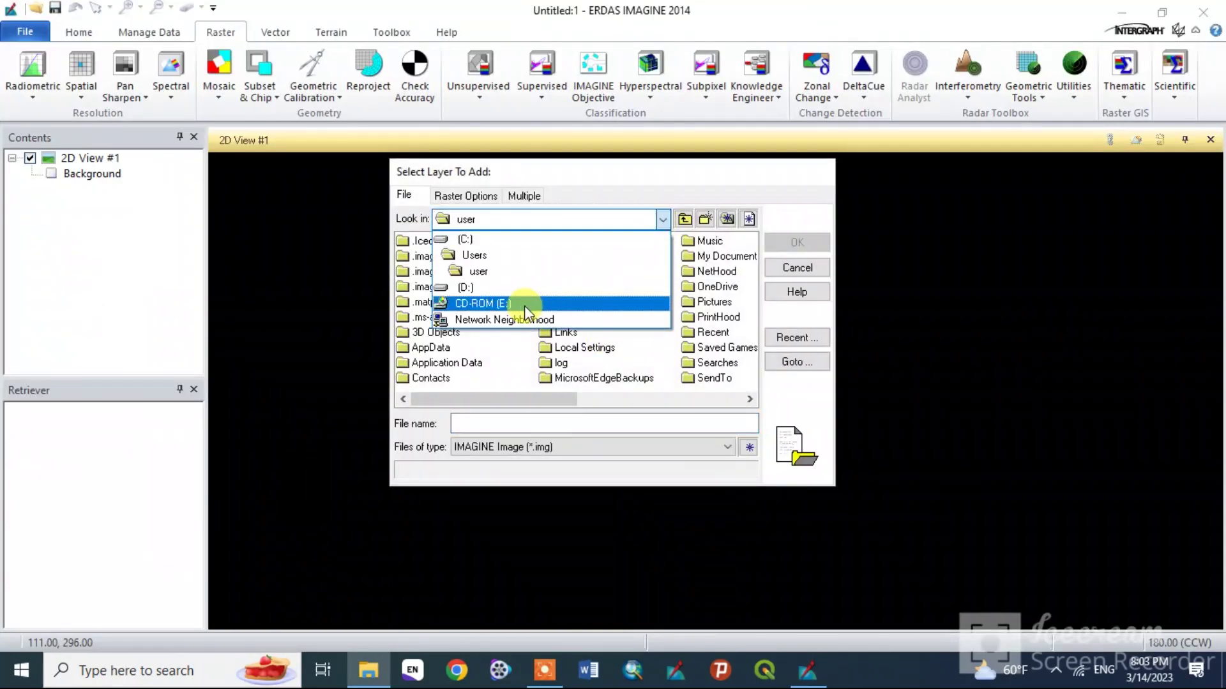
pyautogui.click(534, 266)
pyautogui.doubleClick(668, 270)
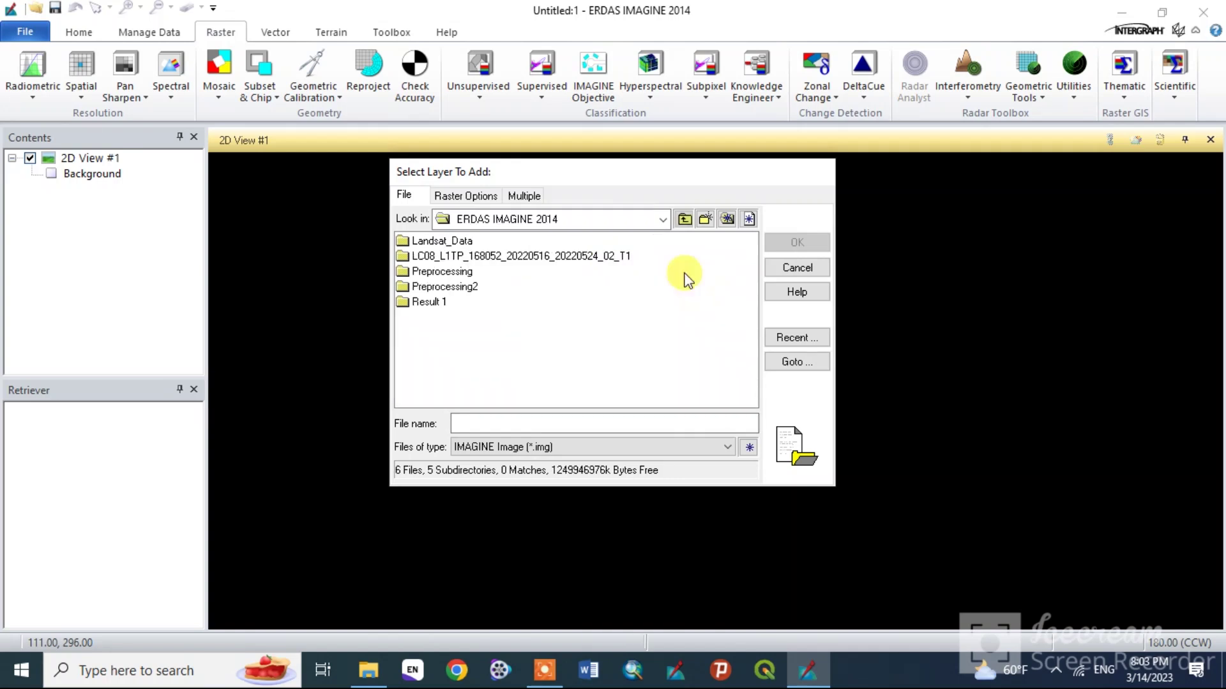
pyautogui.doubleClick(440, 272)
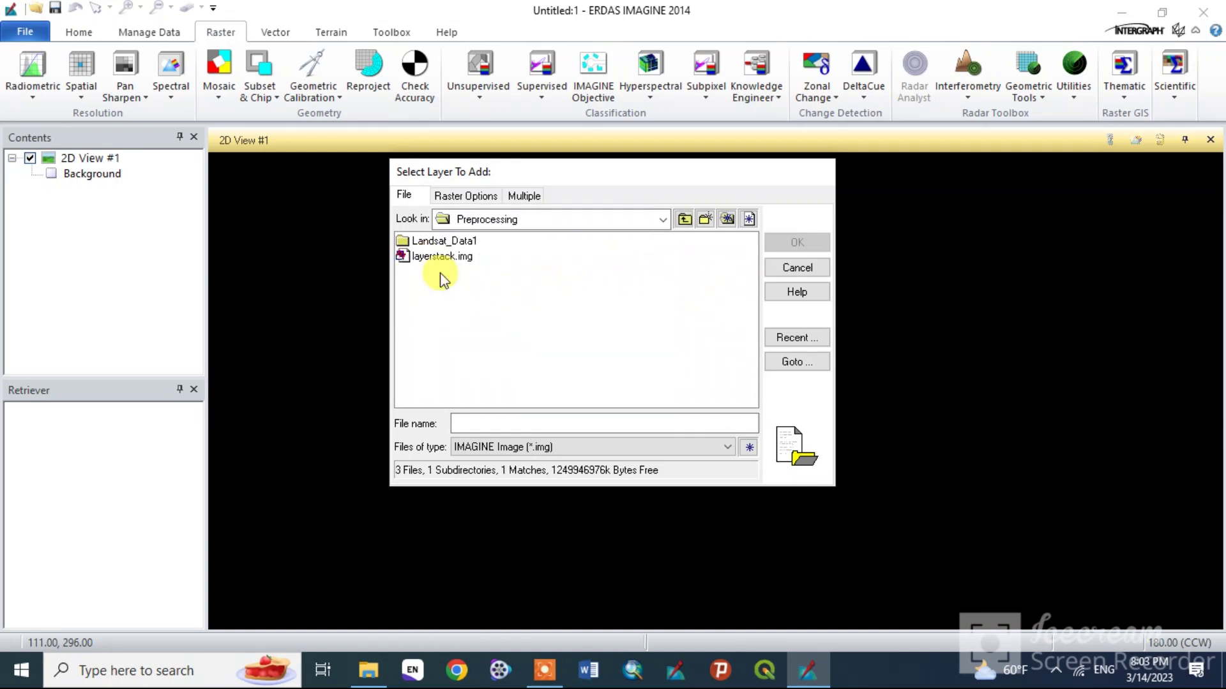
pyautogui.click(446, 258)
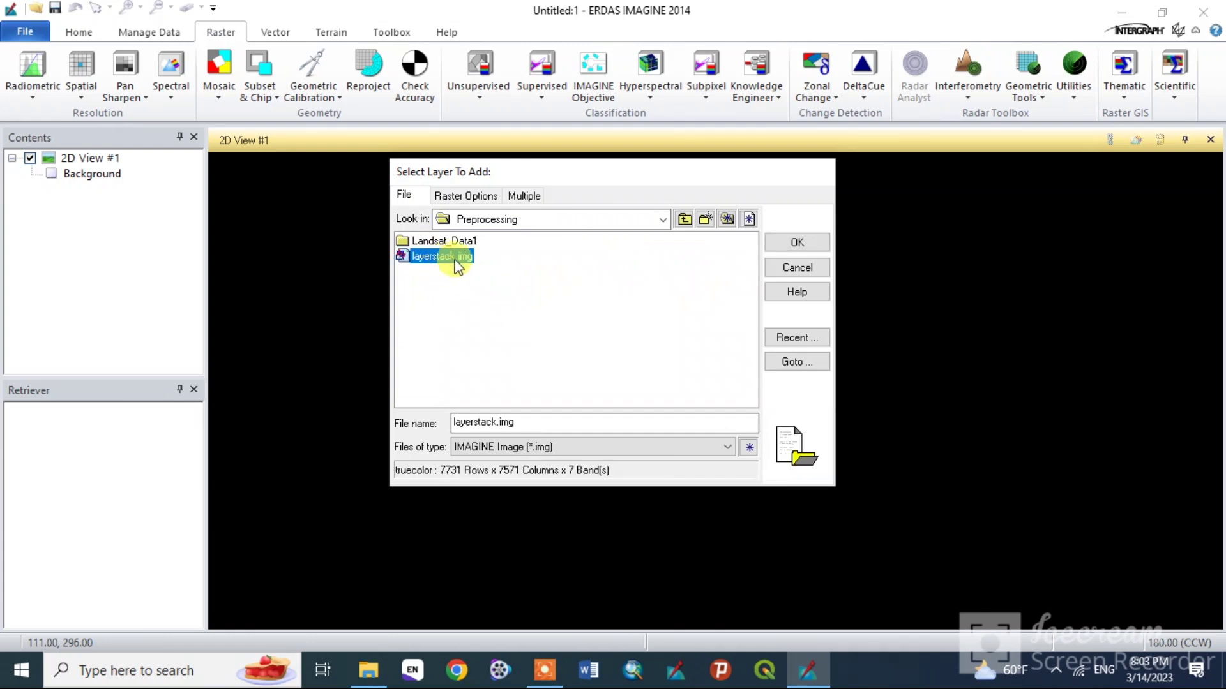
pyautogui.click(790, 242)
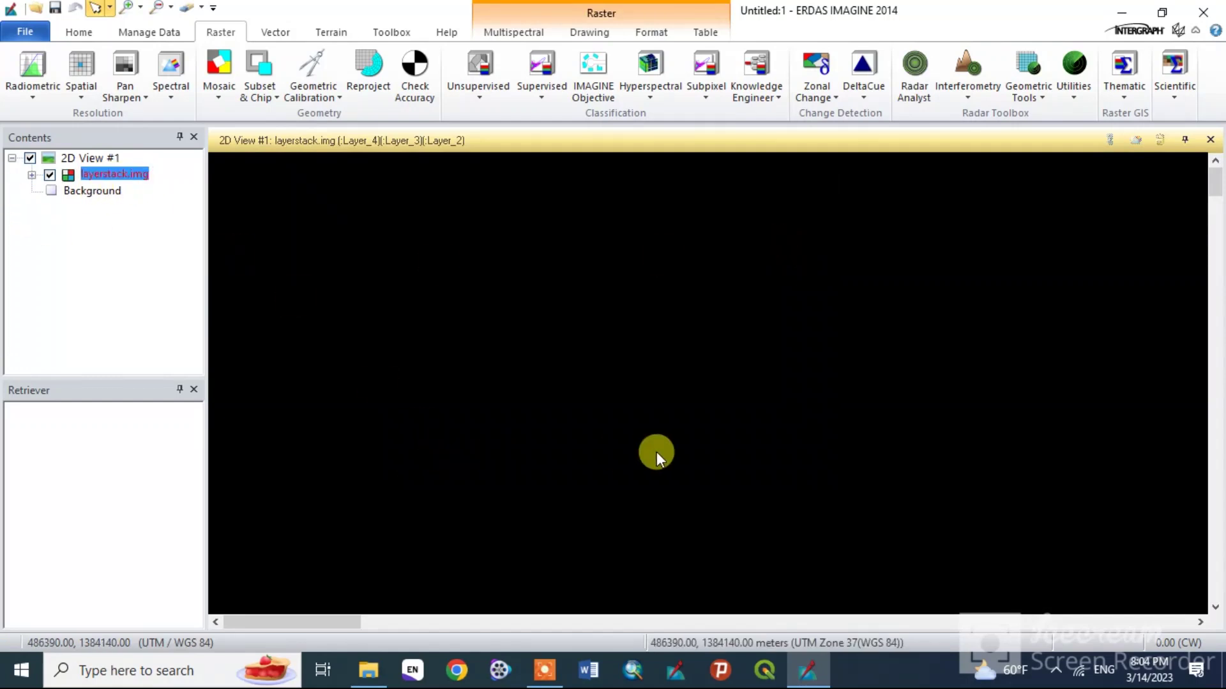
pyautogui.rightClick(656, 451)
pyautogui.click(733, 415)
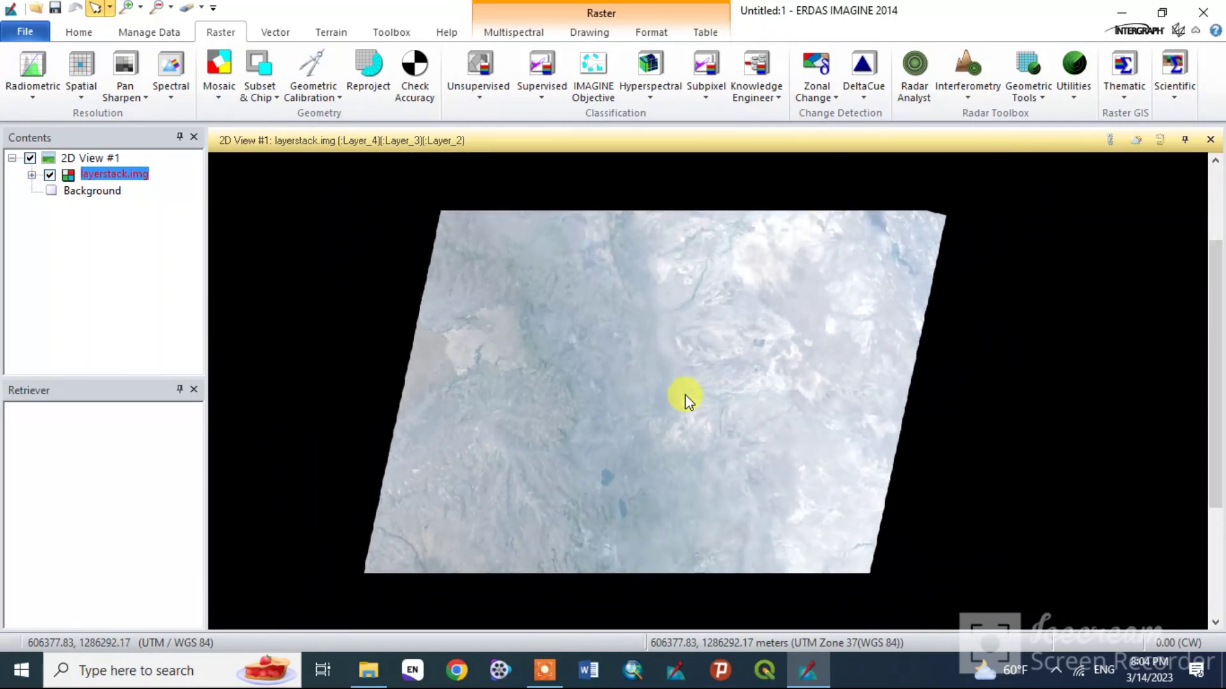
# - Display layerstack.img as a false colour composite with Layer_5 as red, Layer_4 as green and Layer_3 as blue, and inspect the image
pyautogui.click(510, 38)
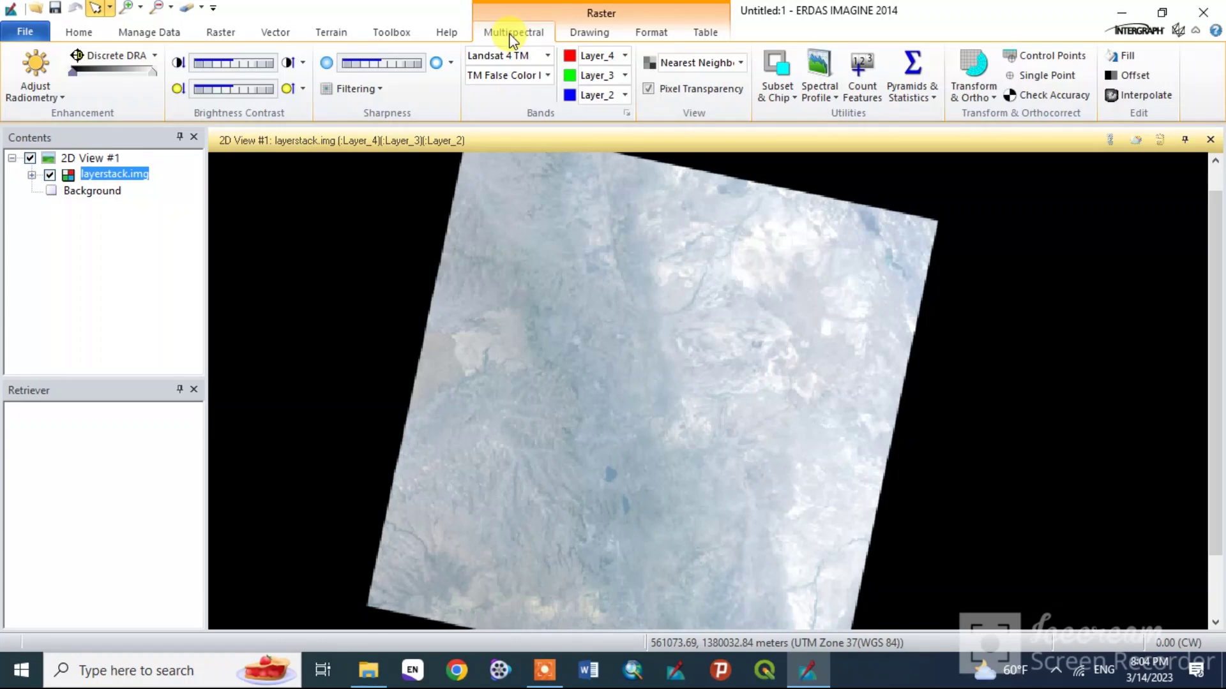
pyautogui.click(624, 56)
pyautogui.click(612, 133)
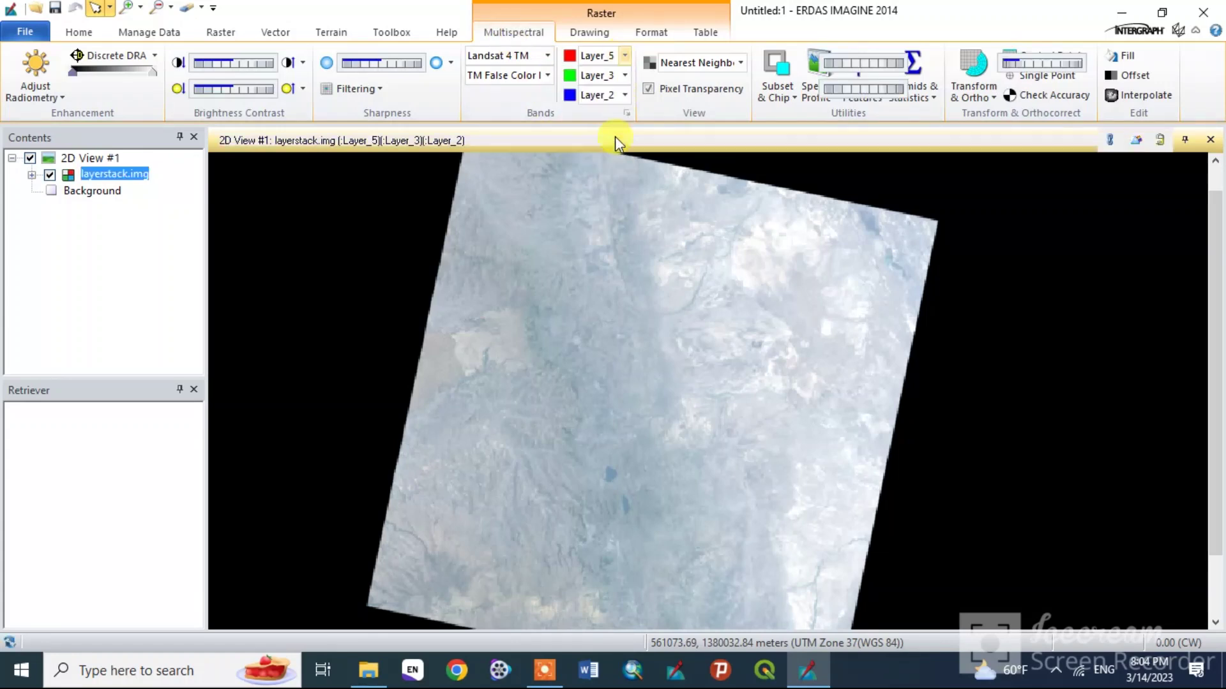
pyautogui.click(623, 75)
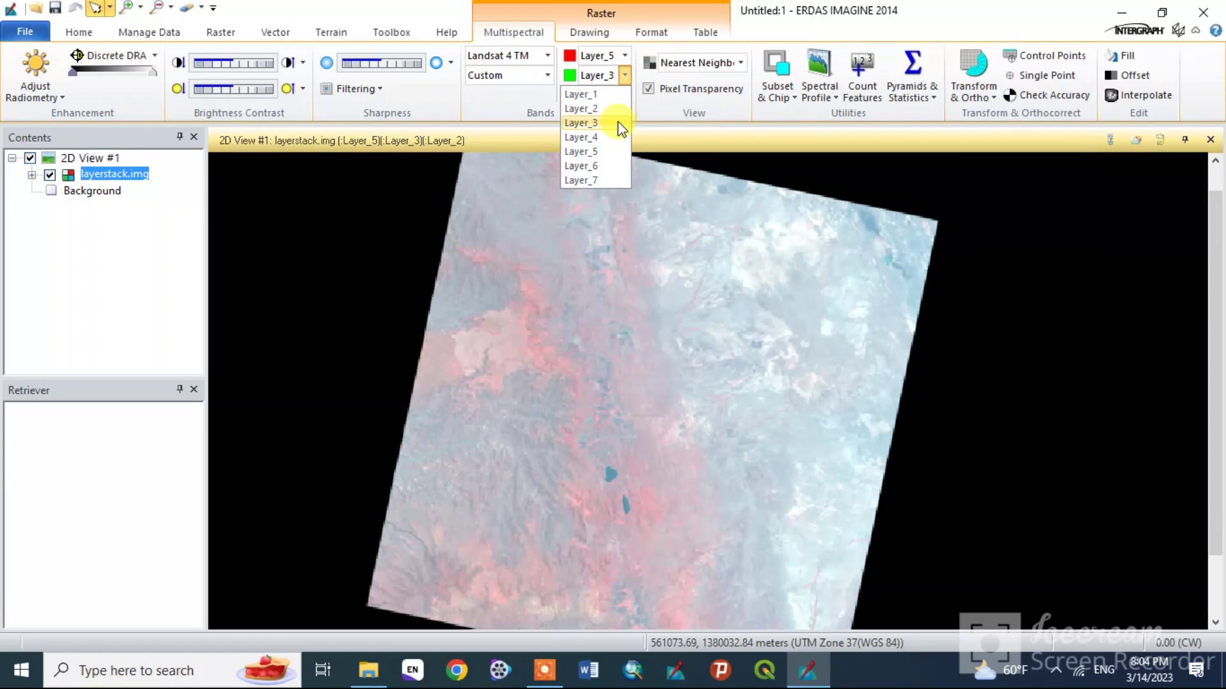
pyautogui.click(614, 137)
pyautogui.click(624, 95)
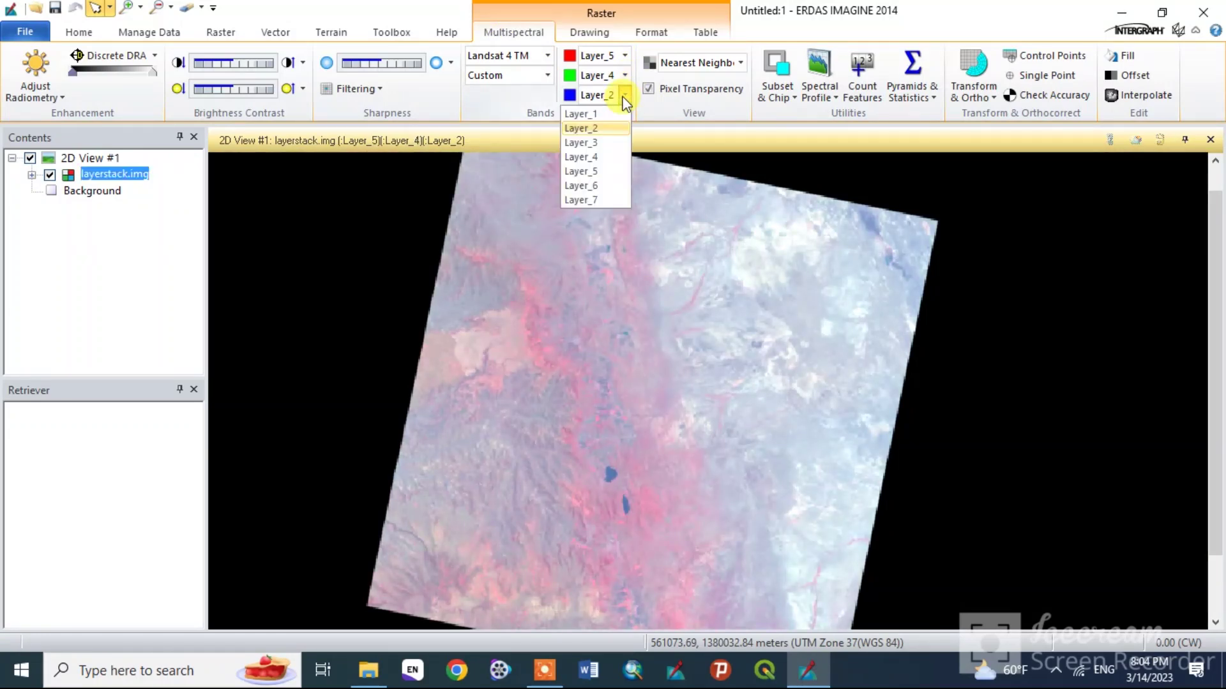
pyautogui.click(610, 143)
pyautogui.scroll(1, 652, 424)
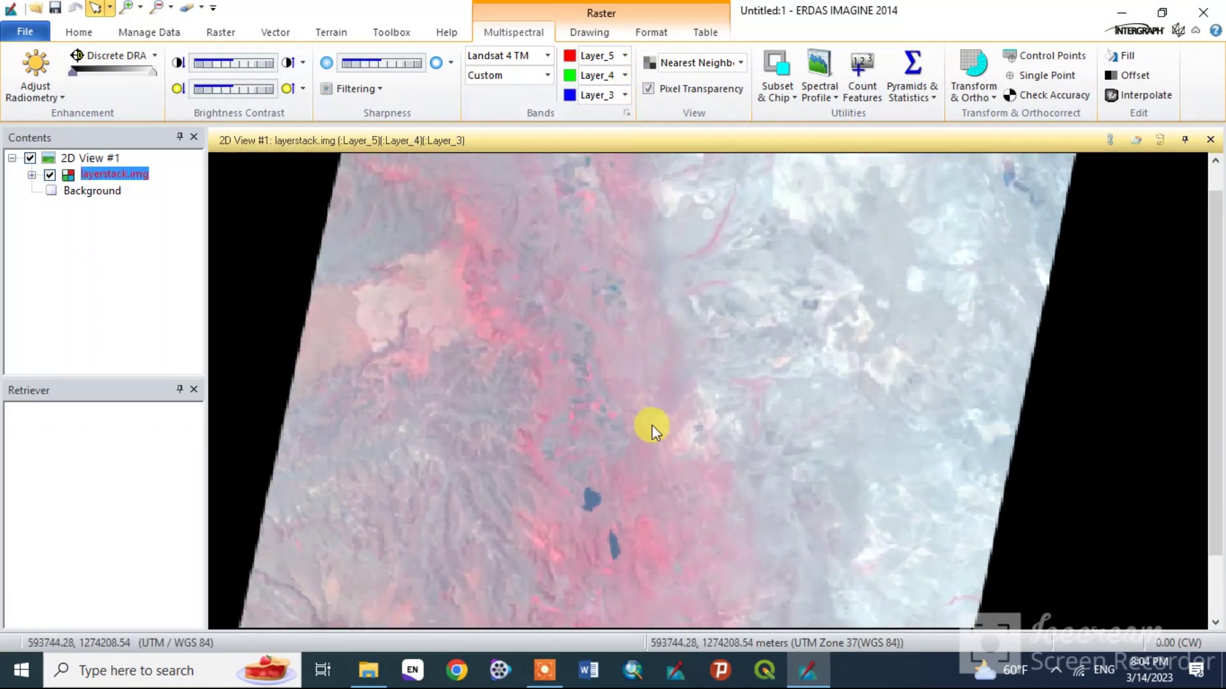
pyautogui.scroll(-2, 653, 424)
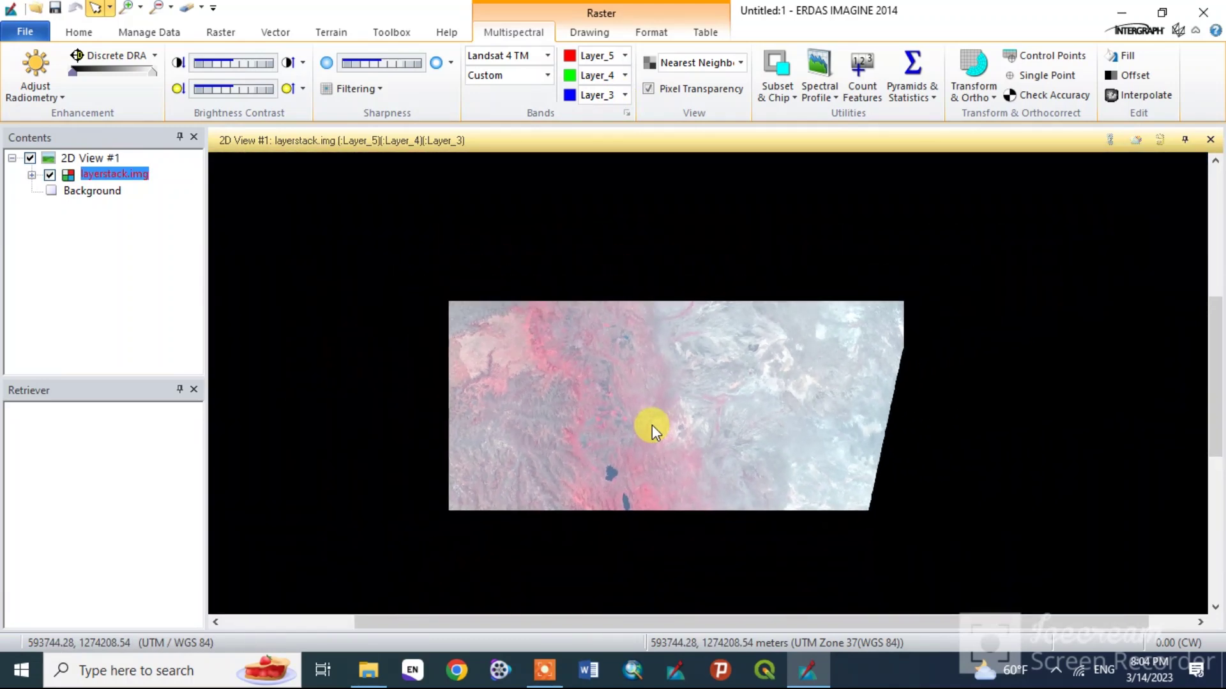
pyautogui.scroll(2, 653, 423)
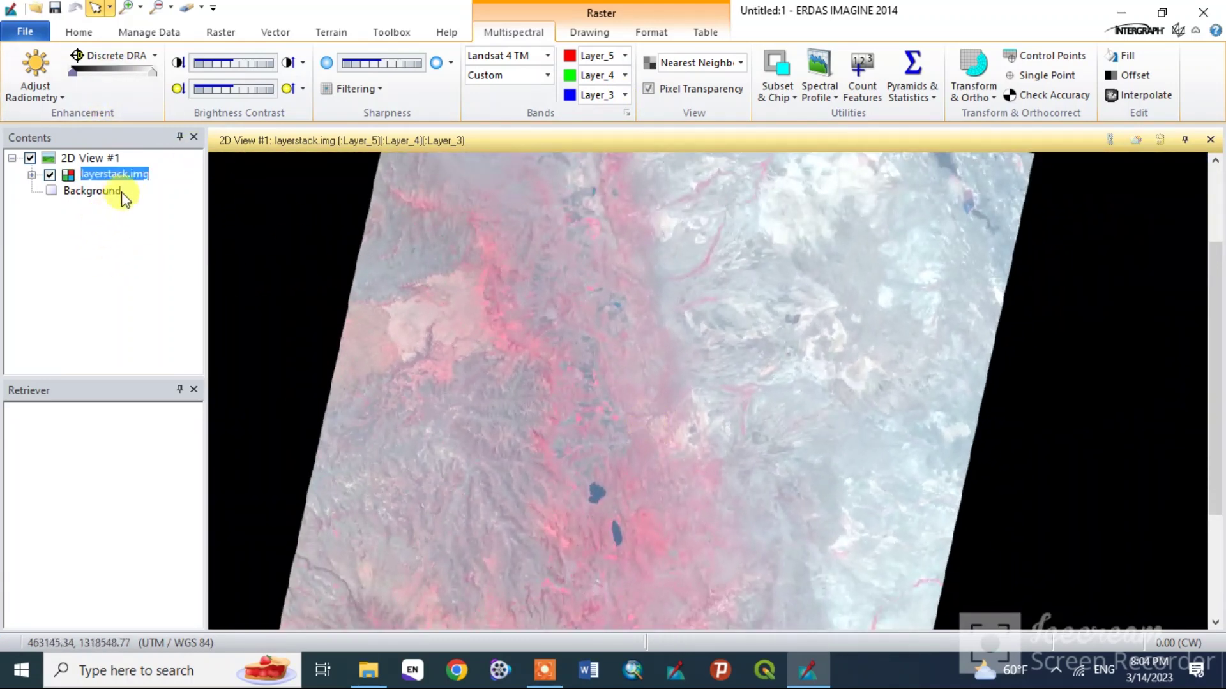
# - Review the image metadata of layerstack.img, including its list of layers and the statistics, map and projection information, and close it
pyautogui.click(81, 35)
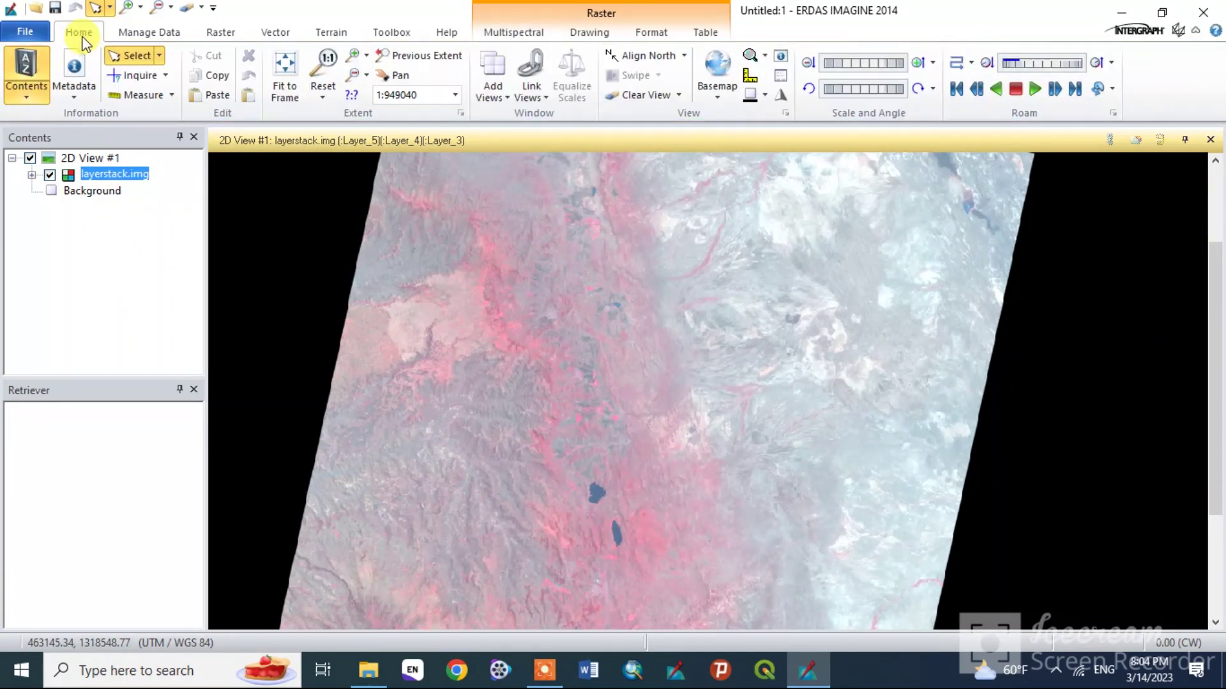
pyautogui.click(83, 95)
pyautogui.click(202, 182)
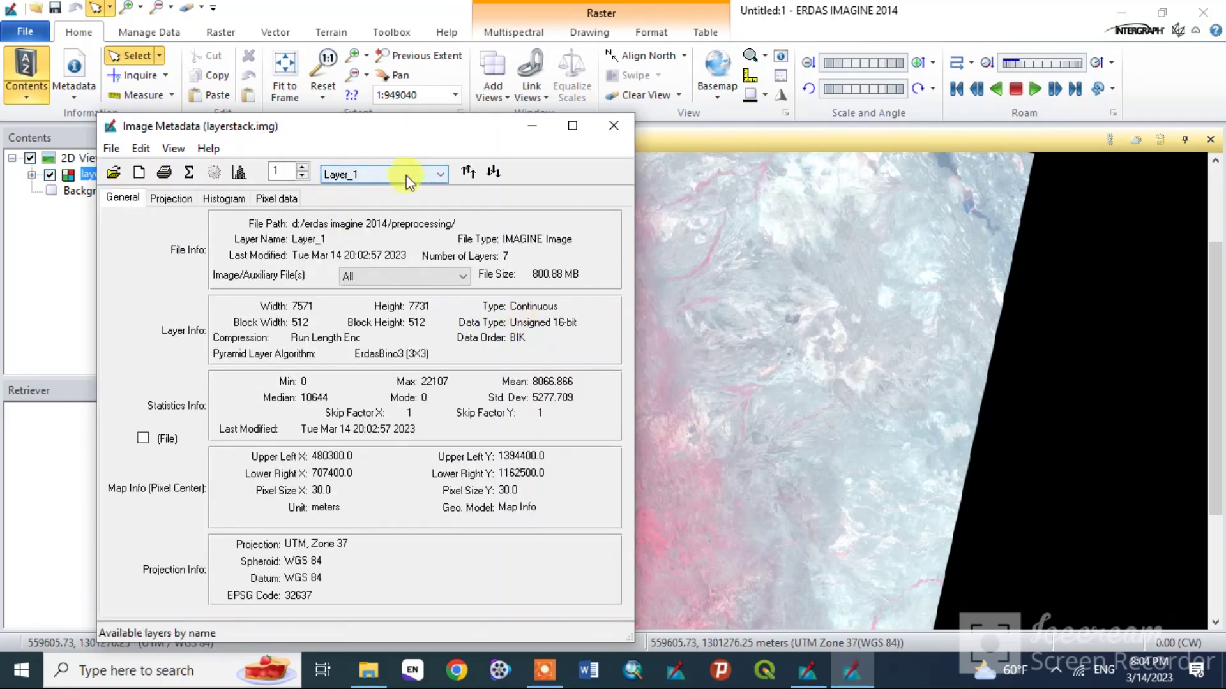
pyautogui.click(441, 177)
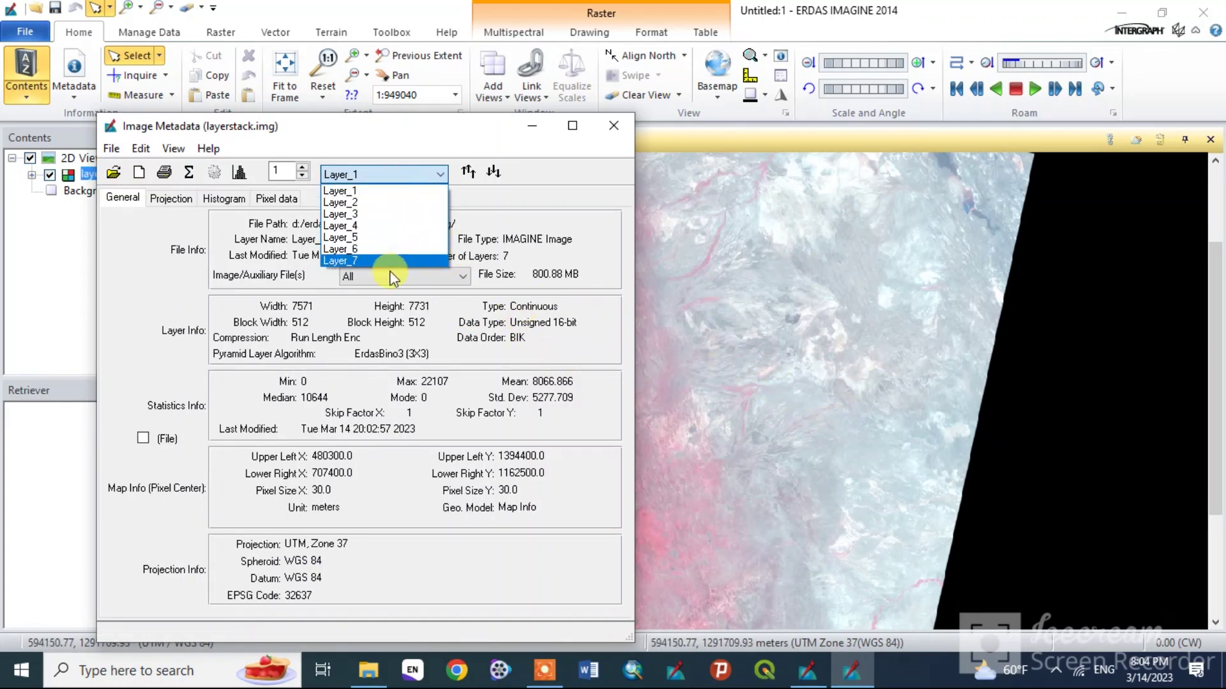
pyautogui.click(508, 205)
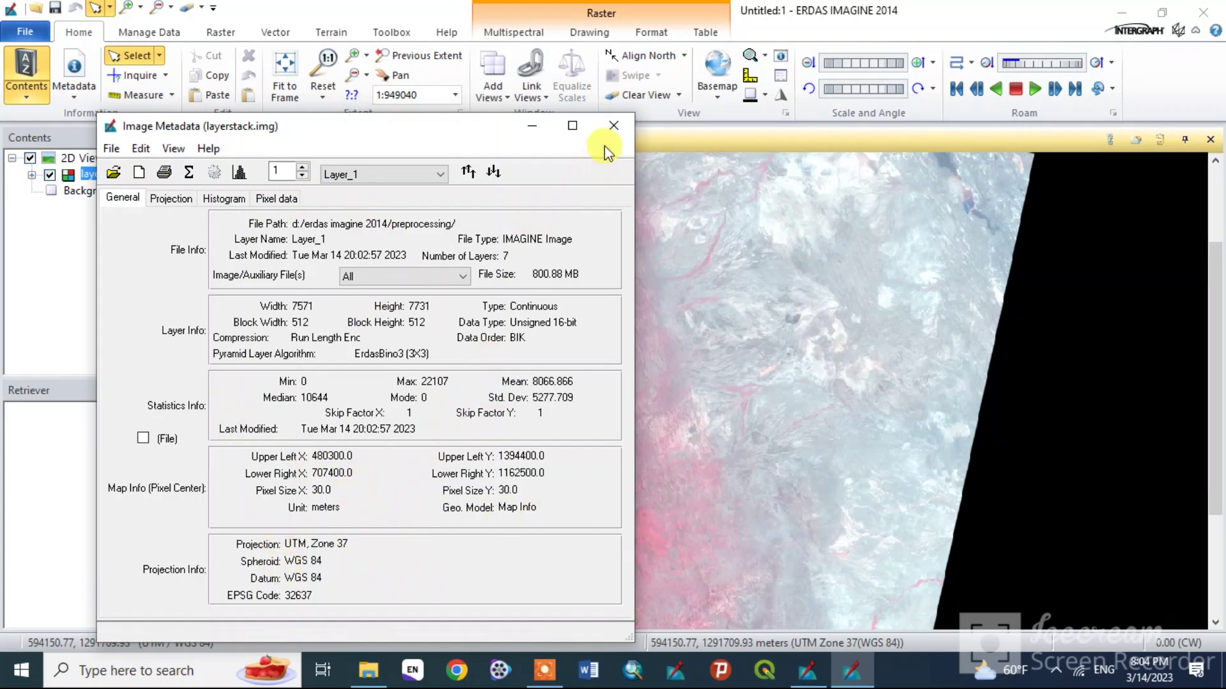
pyautogui.click(613, 125)
# - Apply the Discrete DRA enhancement to the layerstack.img false colour display, keeping the current band combination
pyautogui.click(506, 32)
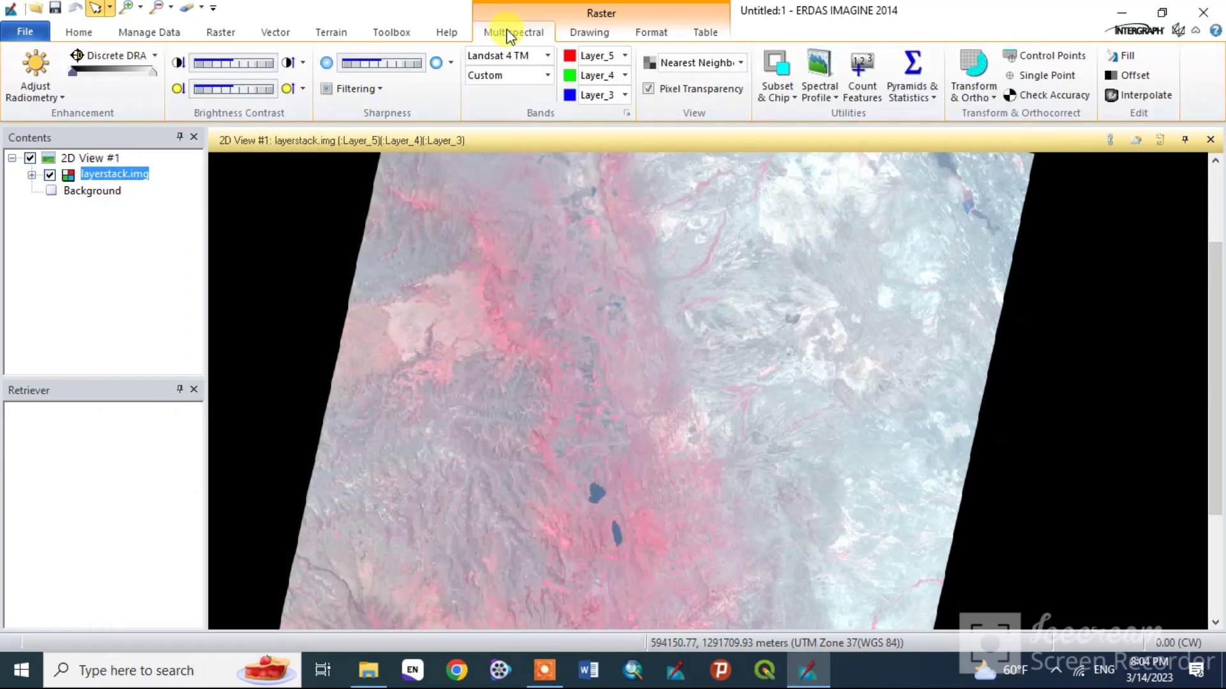
pyautogui.click(625, 56)
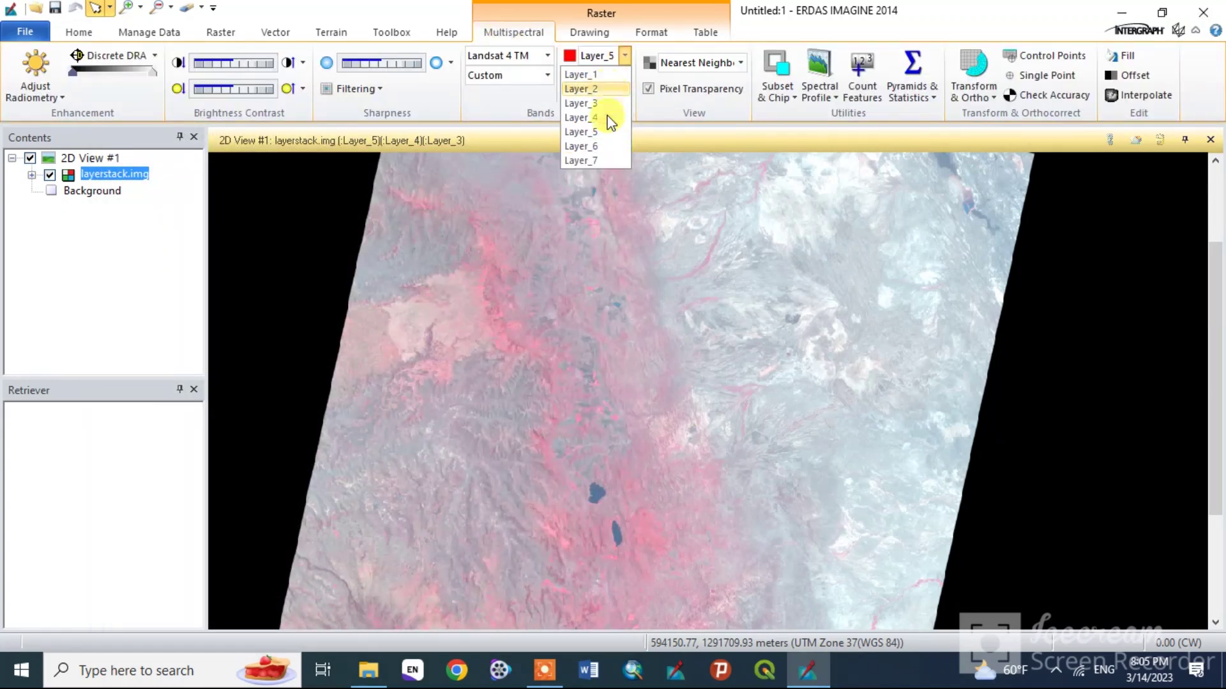
pyautogui.click(661, 122)
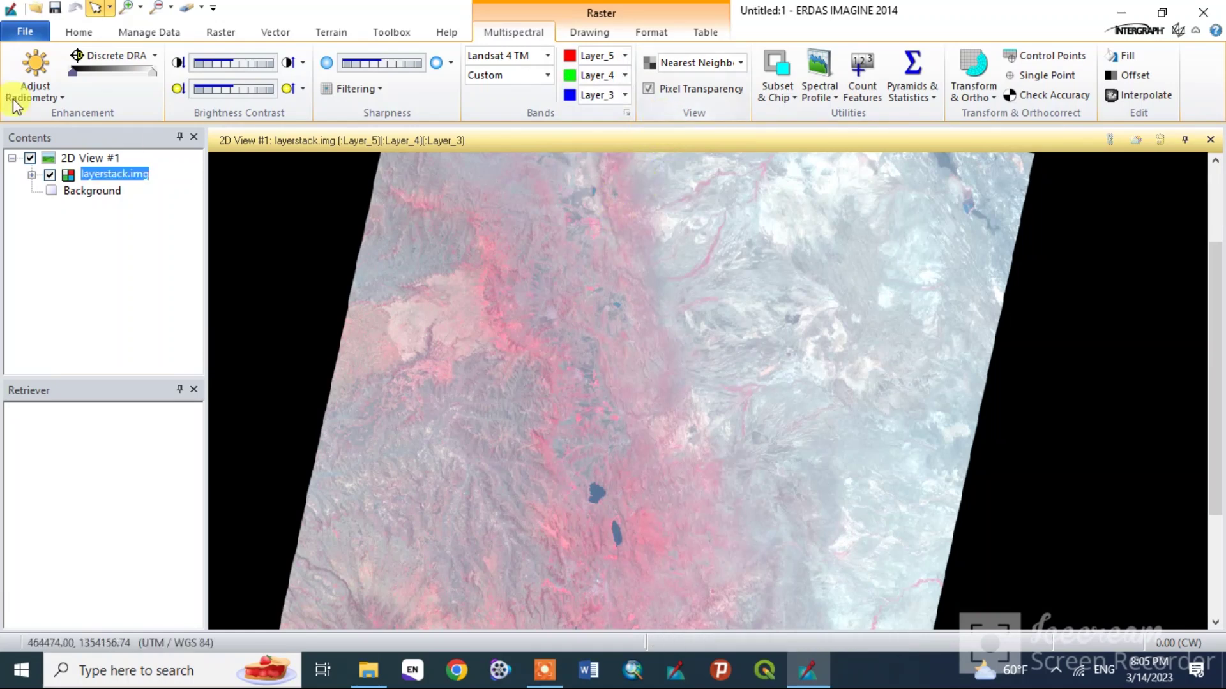
pyautogui.click(104, 60)
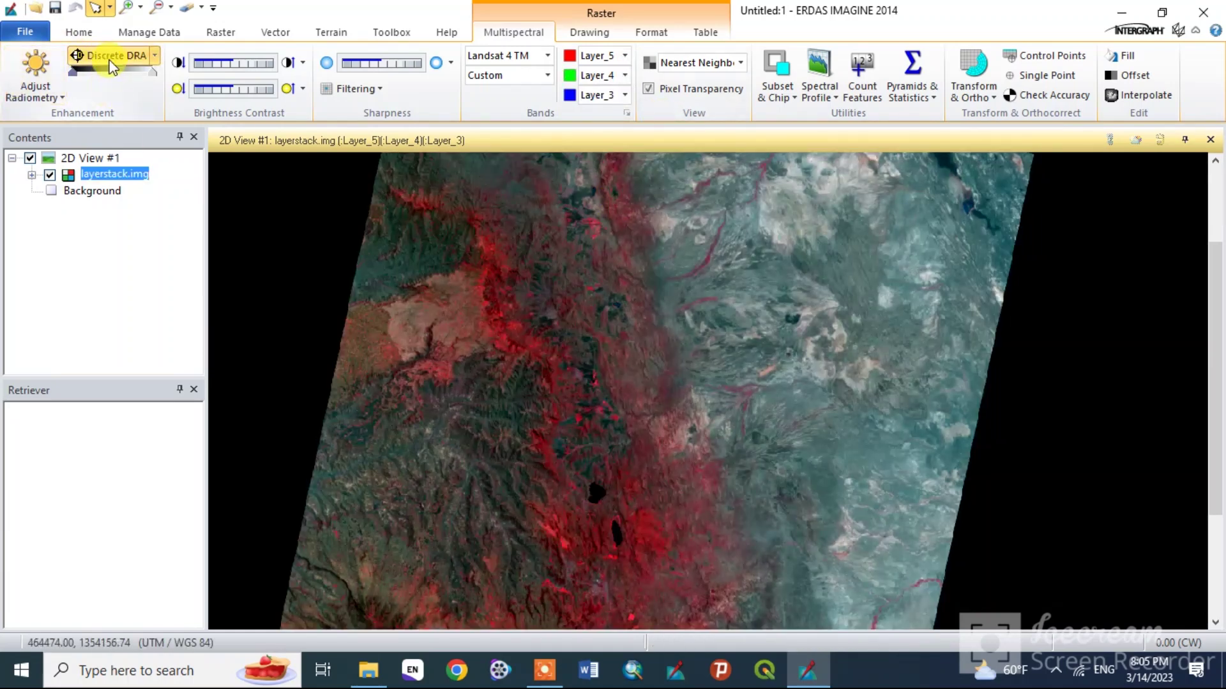
# - Examine the enhanced composite around the two small dark lakes at several scales and fit the whole scene to the frame
pyautogui.scroll(3, 649, 526)
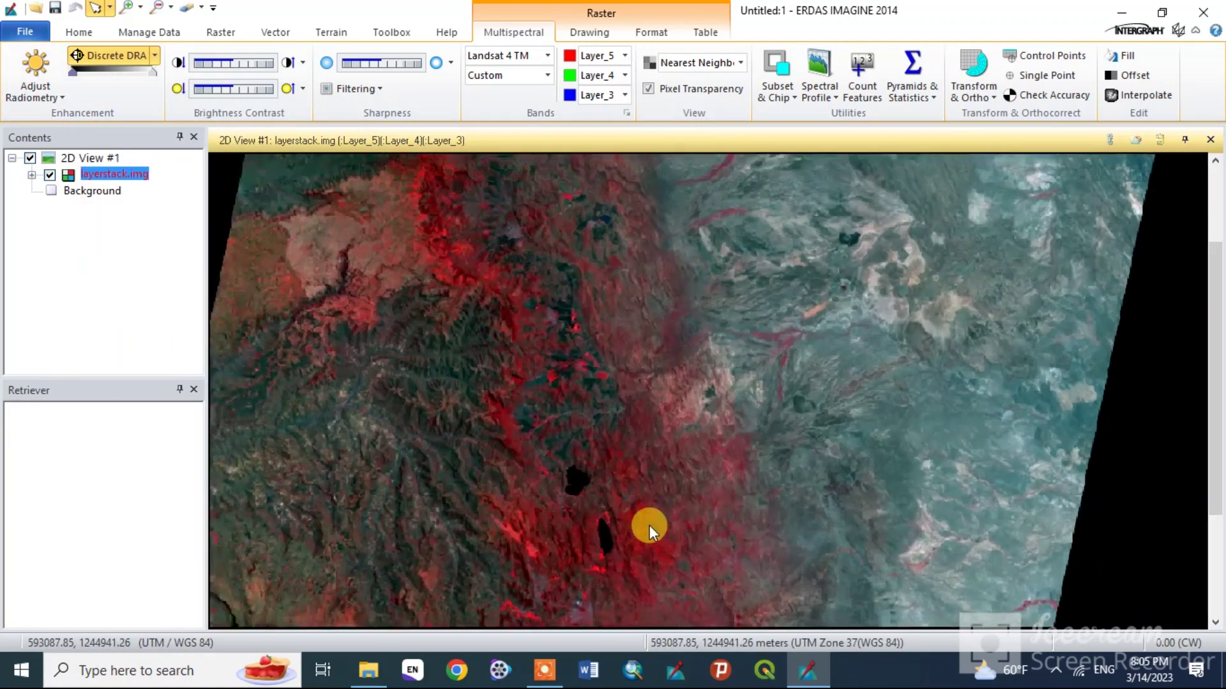
pyautogui.scroll(-5, 649, 526)
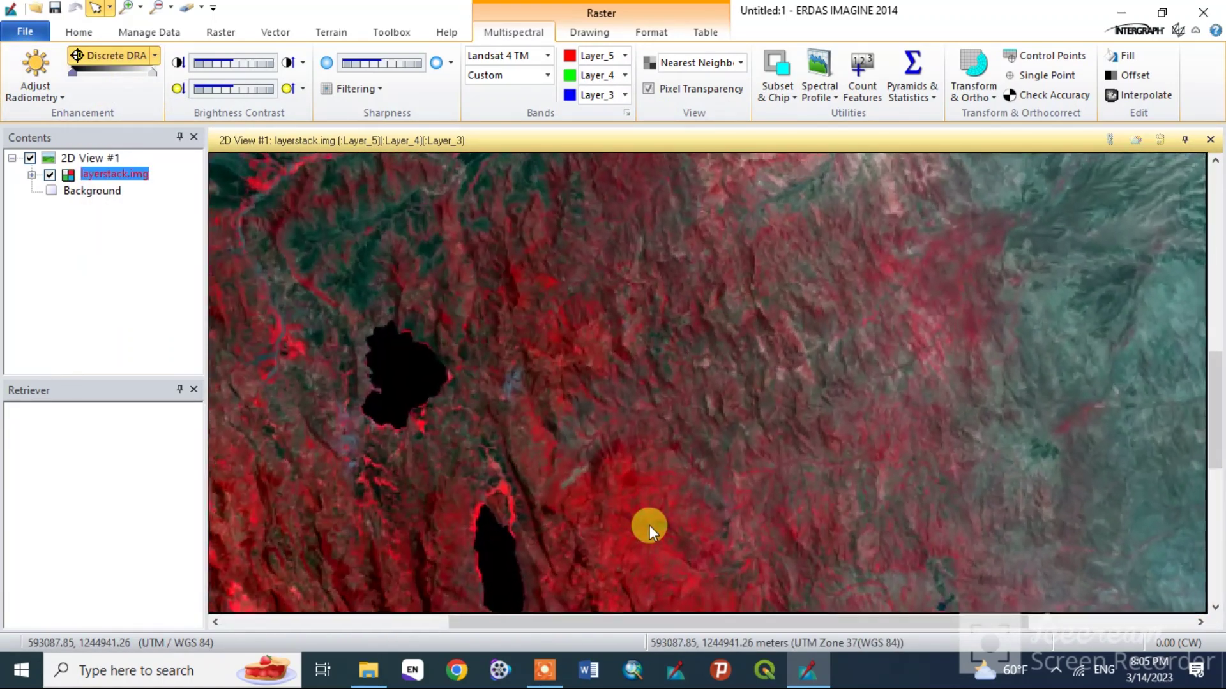
pyautogui.scroll(-4, 649, 526)
pyautogui.scroll(2, 650, 526)
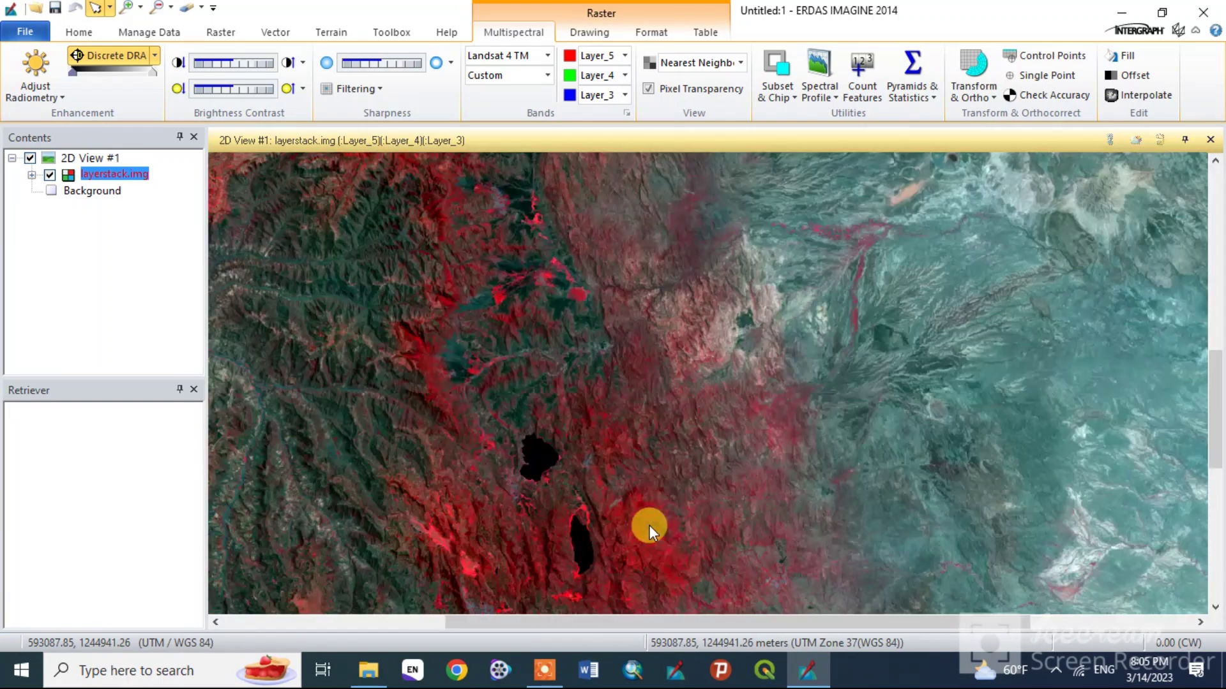
pyautogui.scroll(-3, 649, 526)
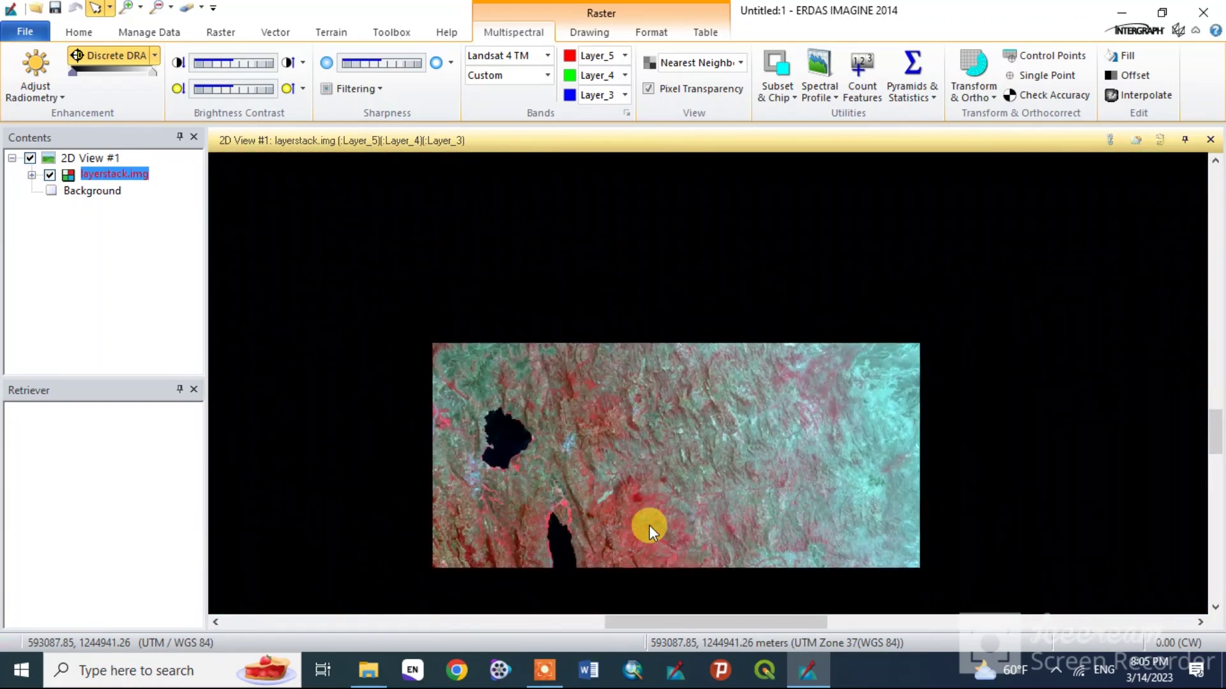
pyautogui.scroll(3, 649, 526)
pyautogui.scroll(-3, 649, 526)
pyautogui.scroll(3, 649, 526)
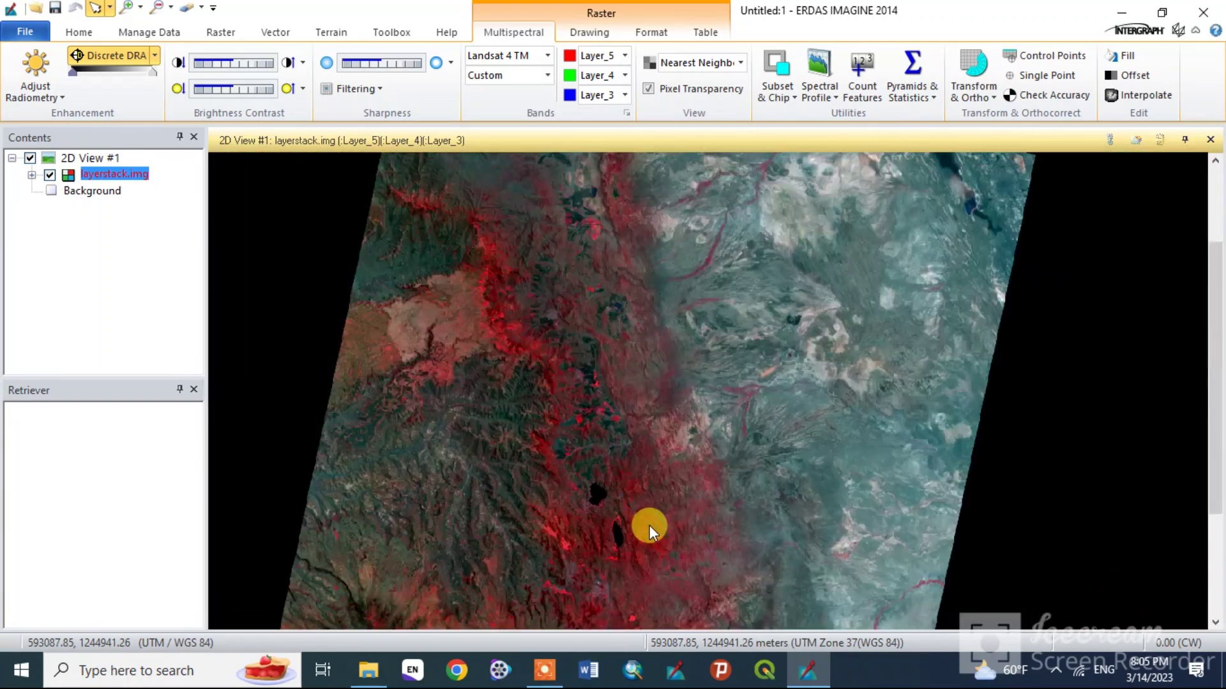
pyautogui.scroll(-1, 649, 526)
pyautogui.scroll(4, 685, 419)
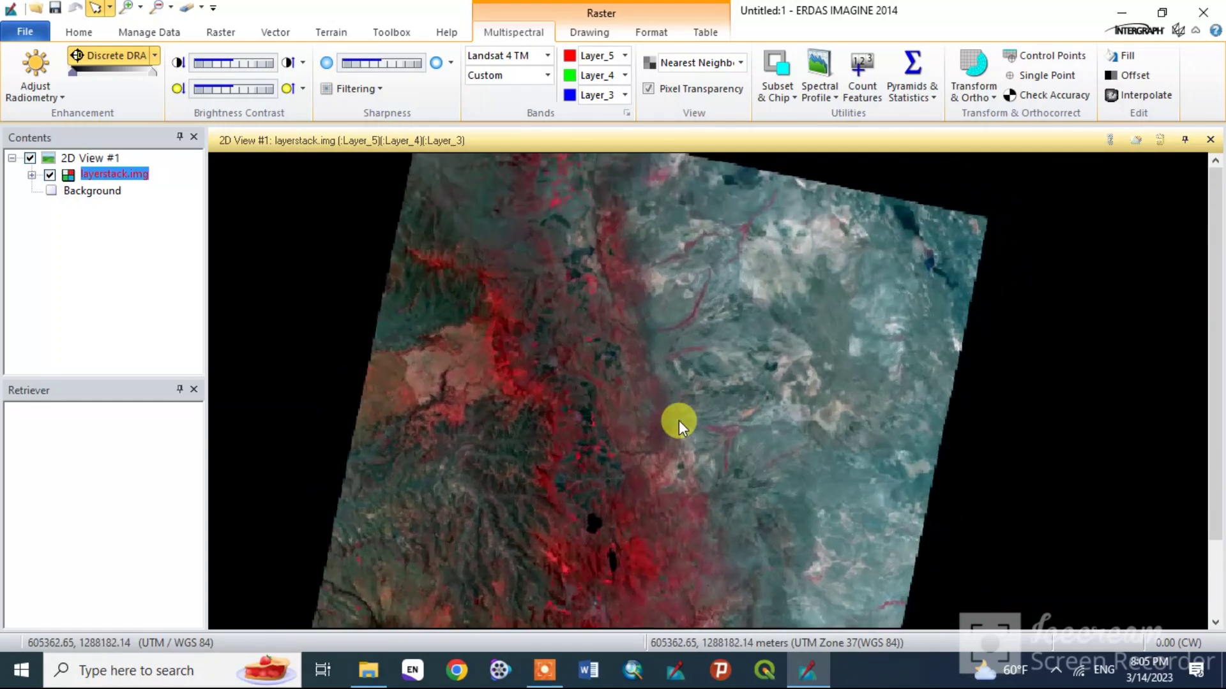
pyautogui.scroll(-3, 639, 438)
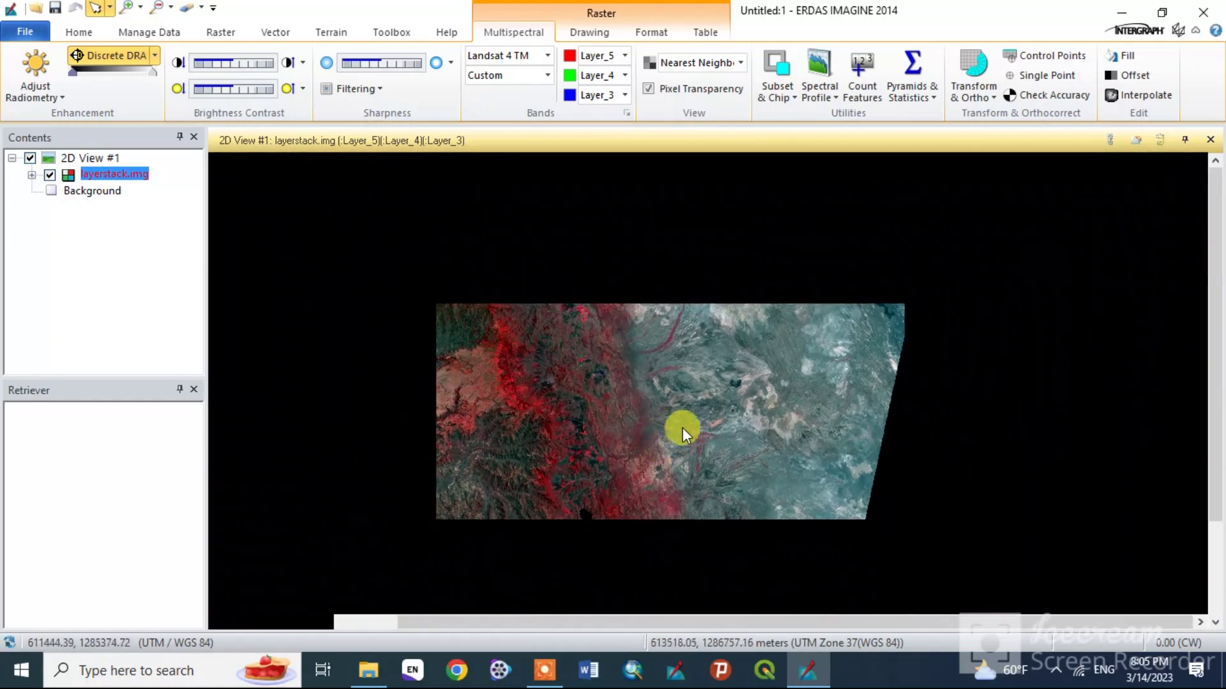
pyautogui.scroll(2, 683, 427)
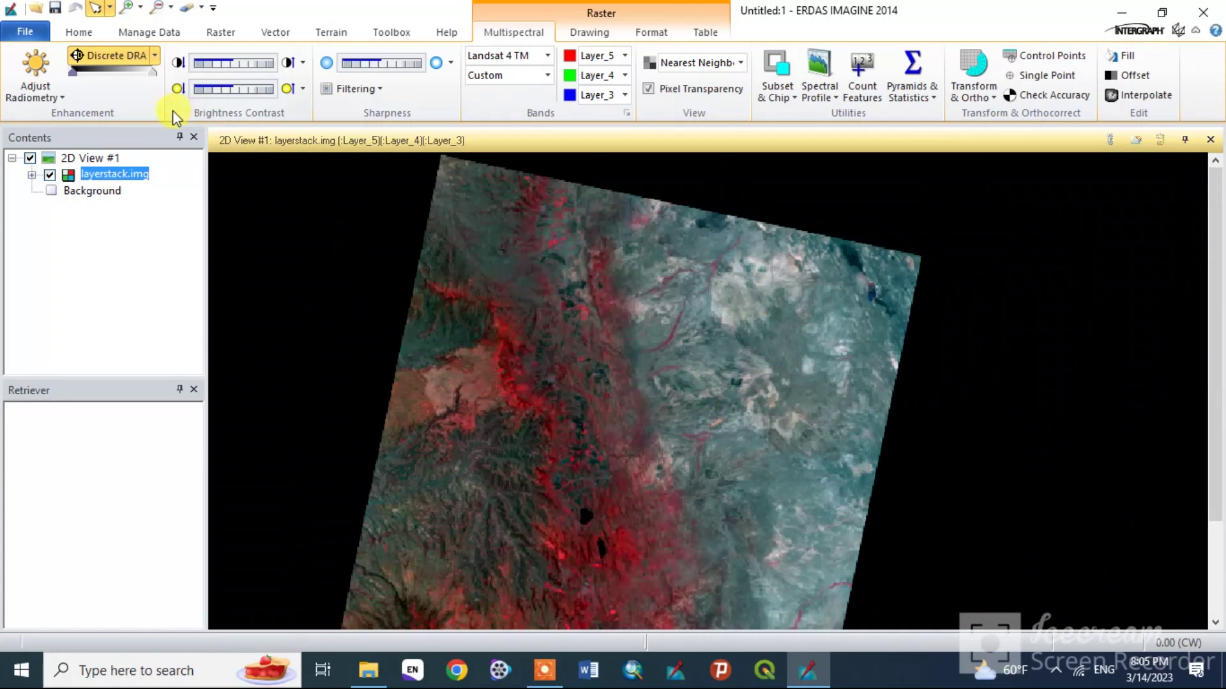
pyautogui.rightClick(635, 375)
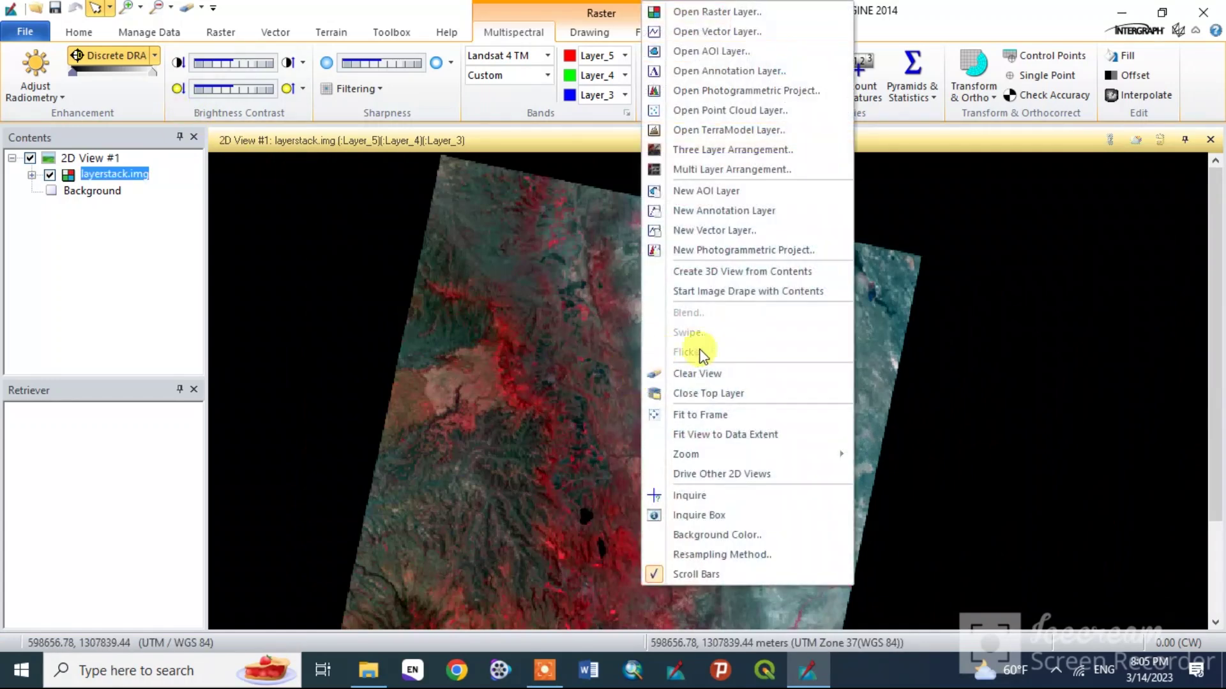
pyautogui.click(763, 415)
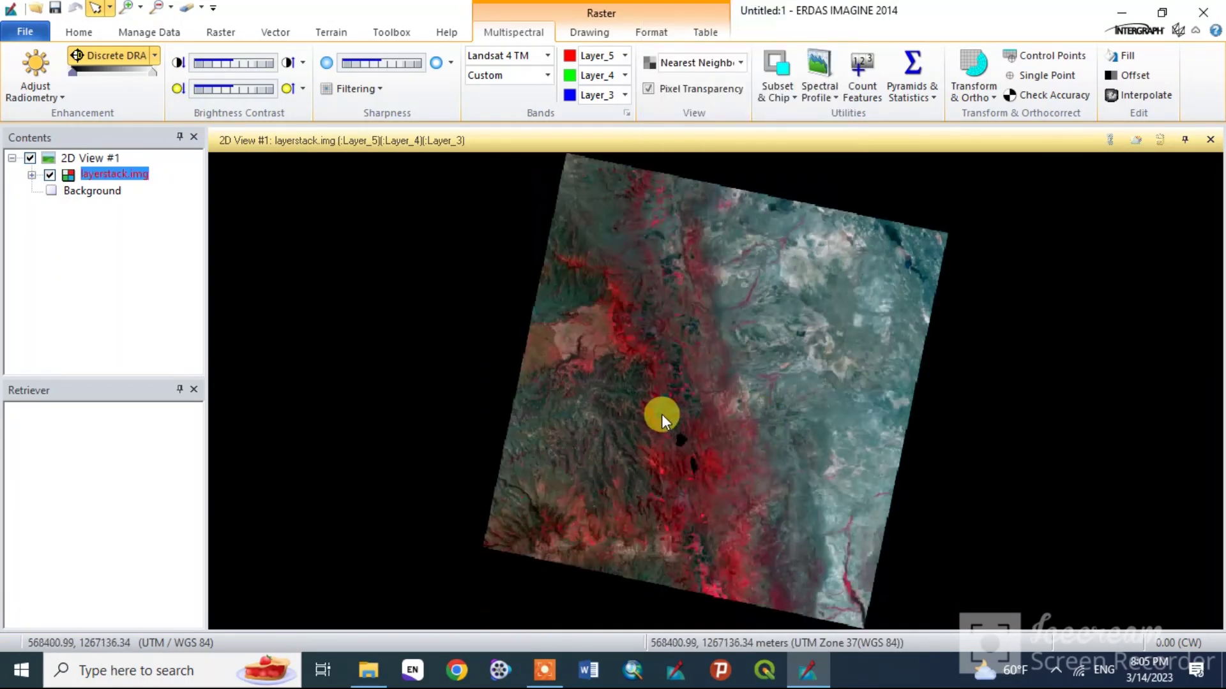
# - Inspect the central vegetation belt and the drier terrain east of it in close-up, and return to the full scene fitted to the frame
pyautogui.scroll(2, 737, 369)
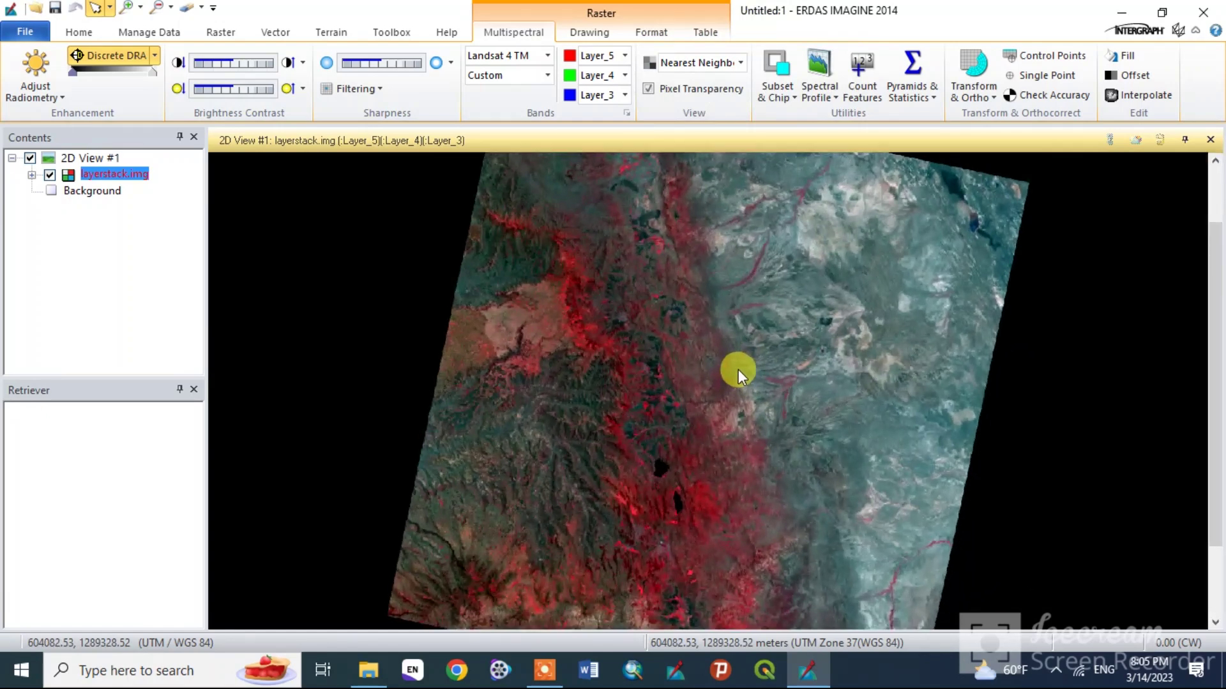
pyautogui.scroll(2, 763, 383)
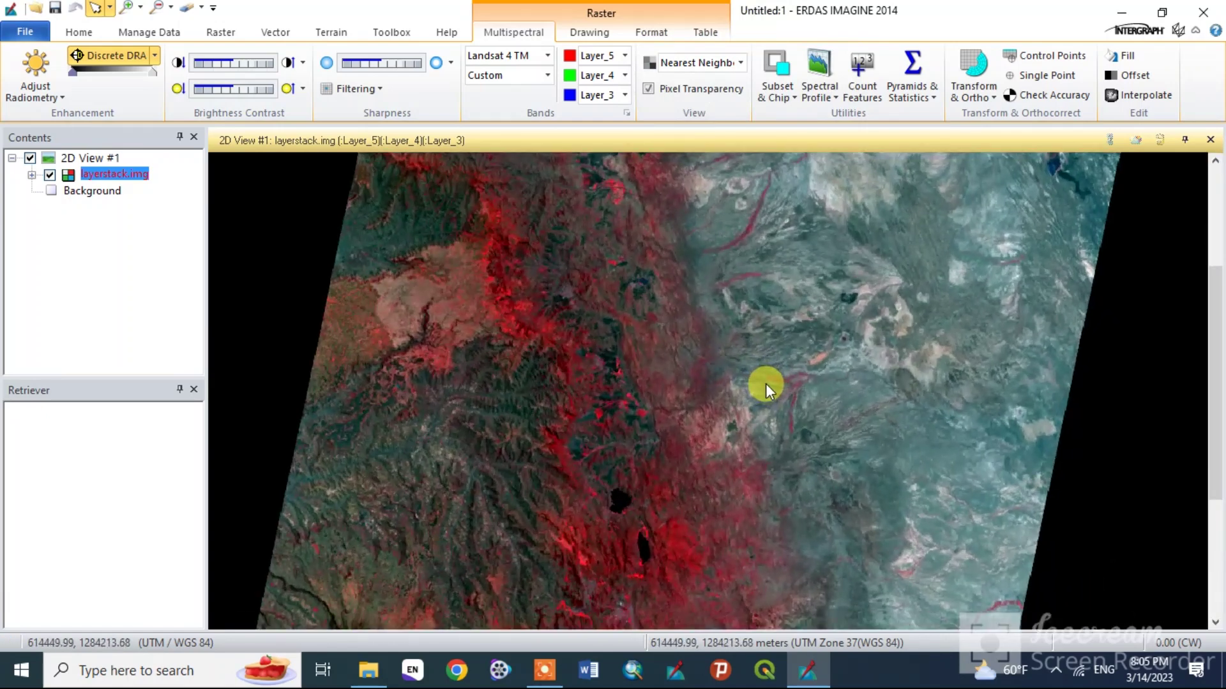
pyautogui.scroll(4, 736, 384)
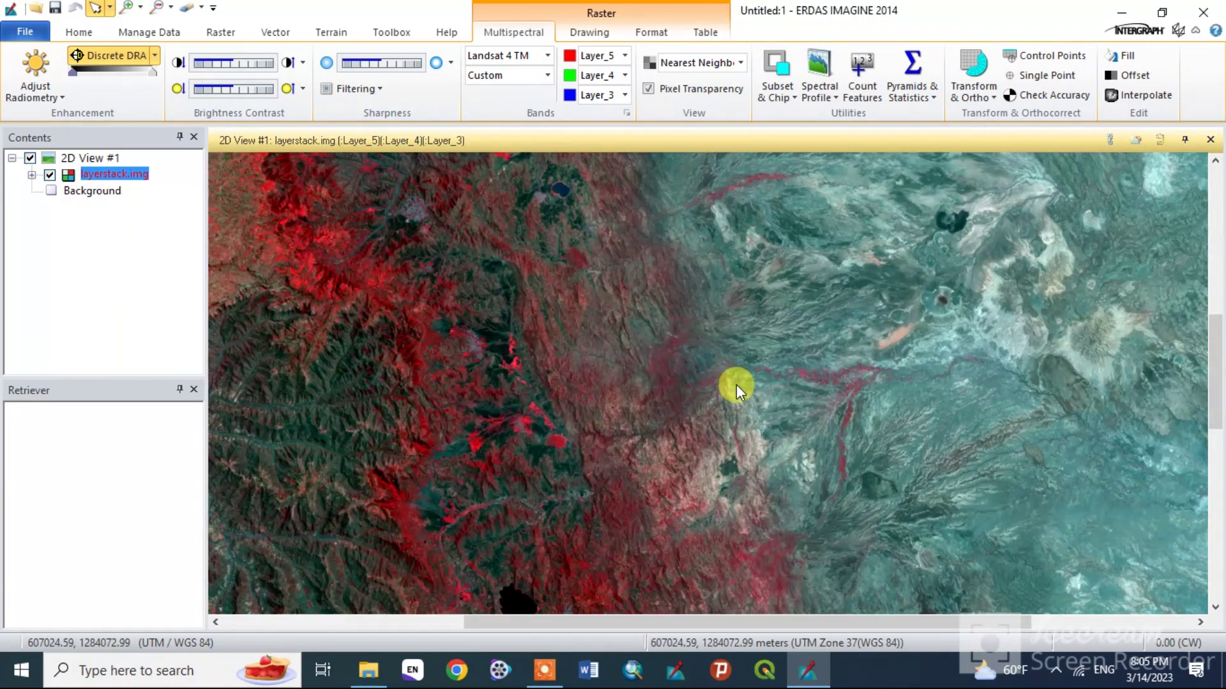
pyautogui.scroll(-5, 737, 384)
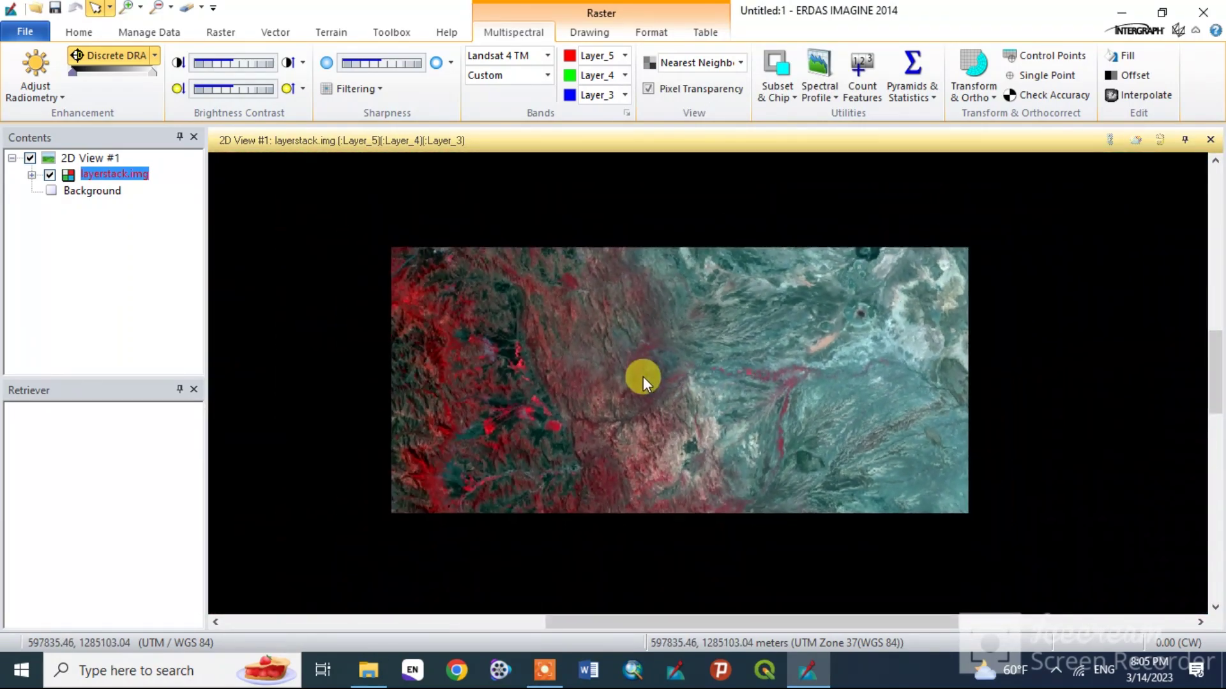
pyautogui.scroll(3, 642, 376)
pyautogui.scroll(-2, 642, 376)
pyautogui.scroll(1, 685, 394)
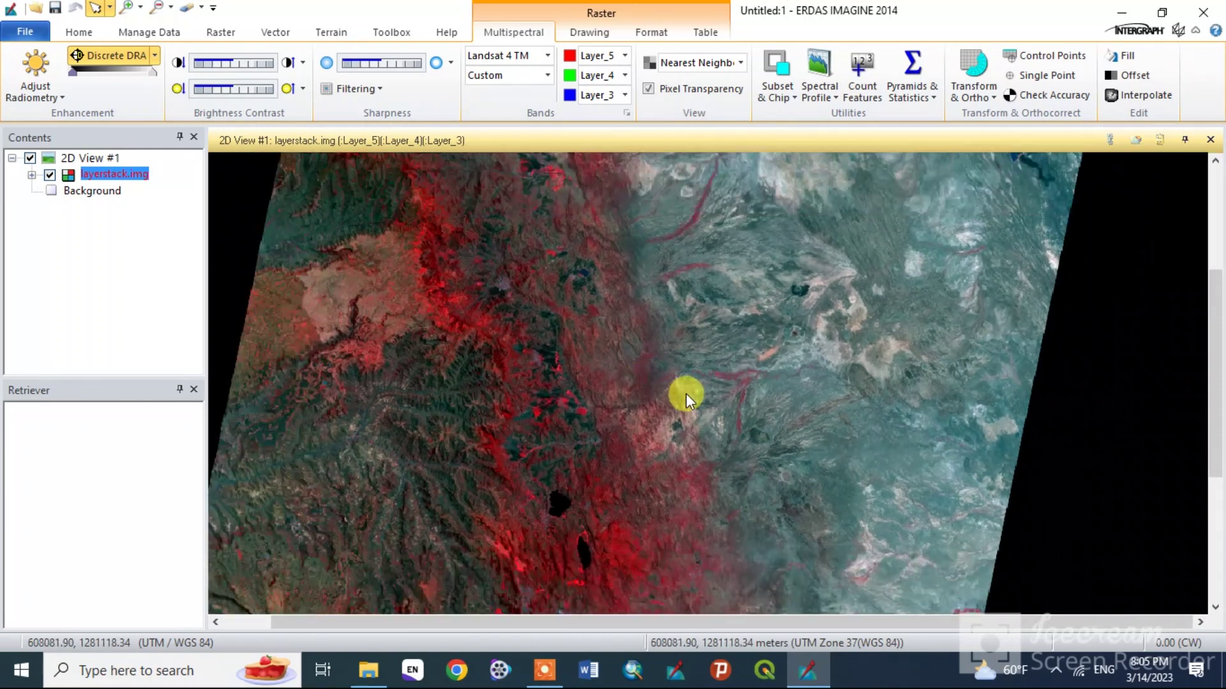
pyautogui.scroll(-2, 698, 388)
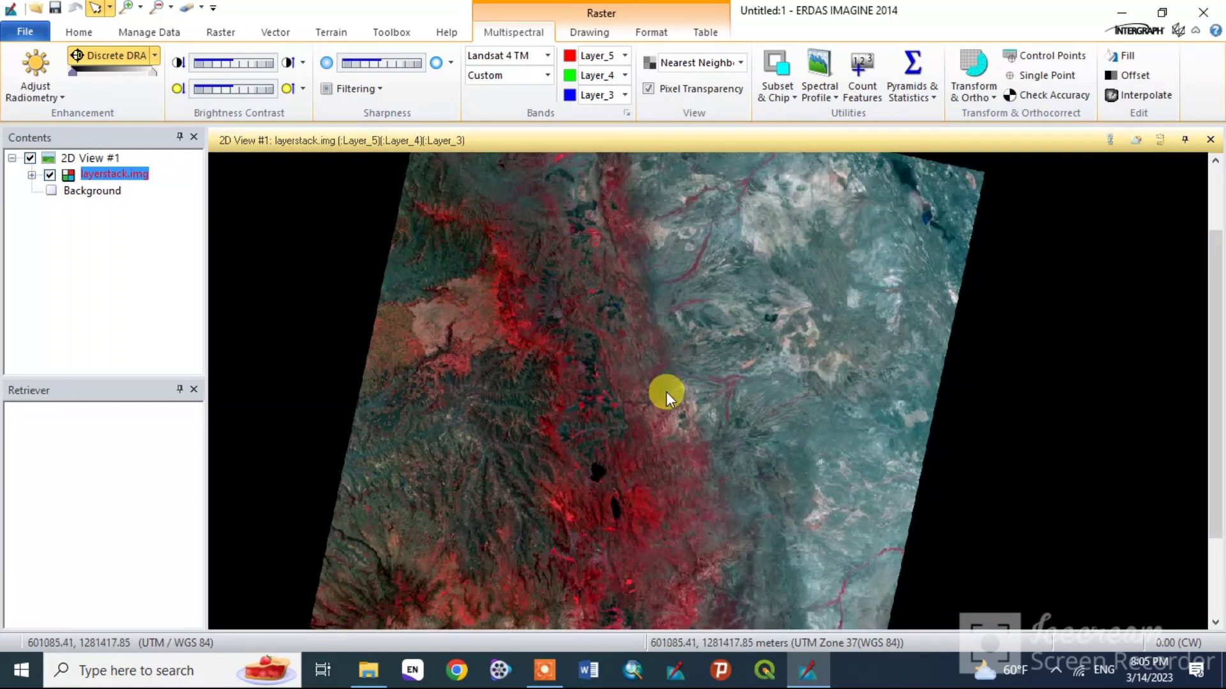
pyautogui.scroll(-2, 619, 382)
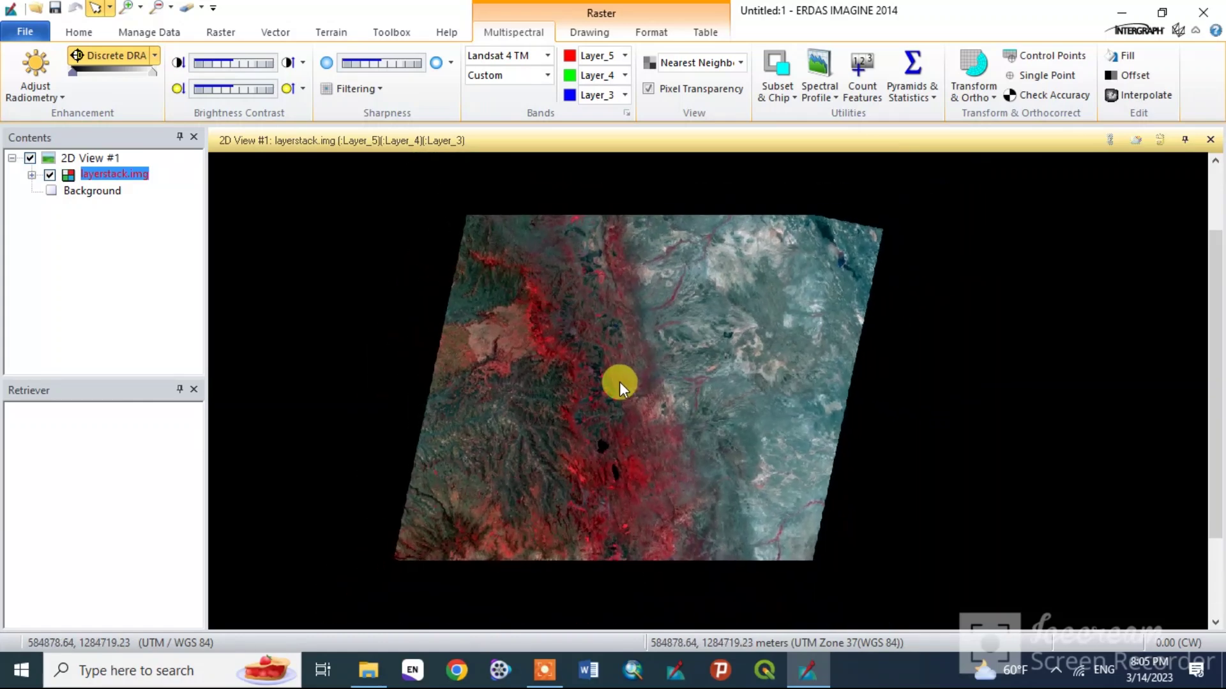
pyautogui.rightClick(640, 411)
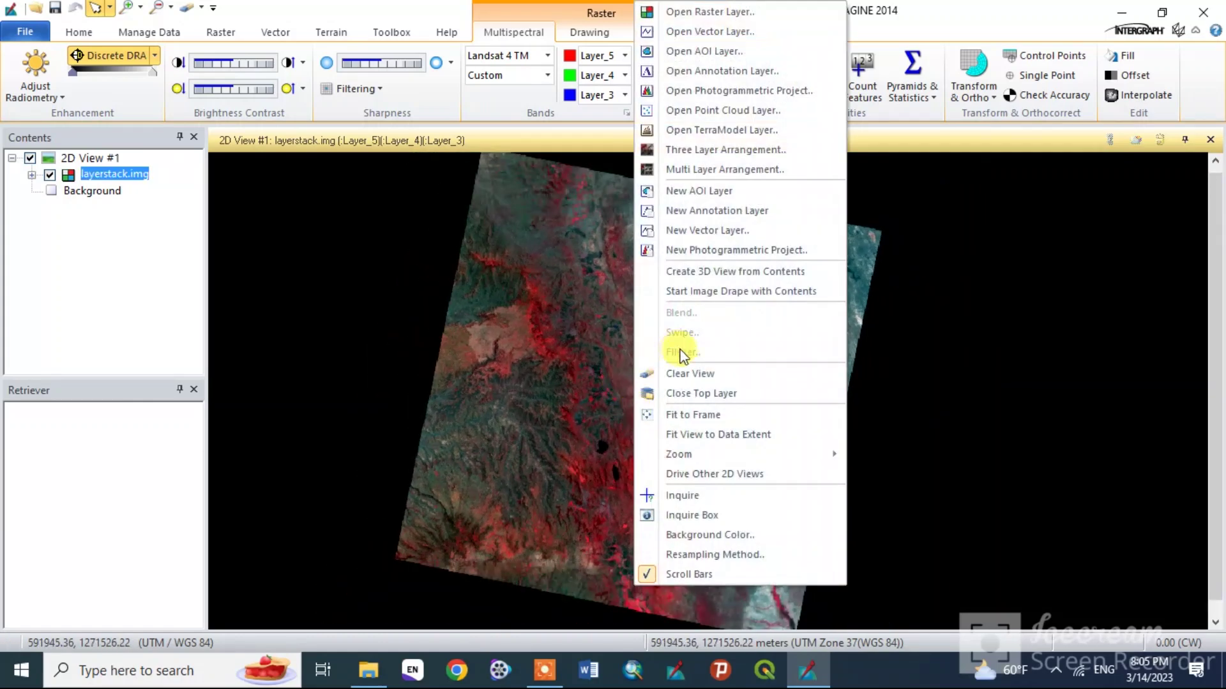
pyautogui.click(703, 414)
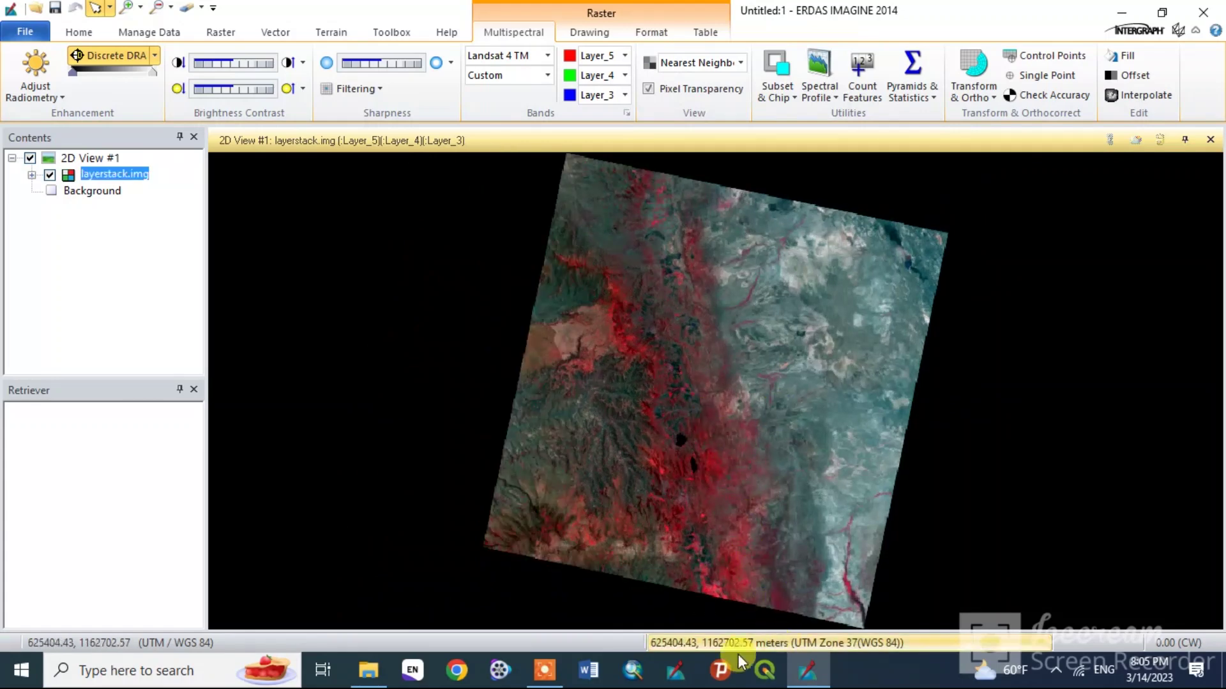
pyautogui.click(630, 672)
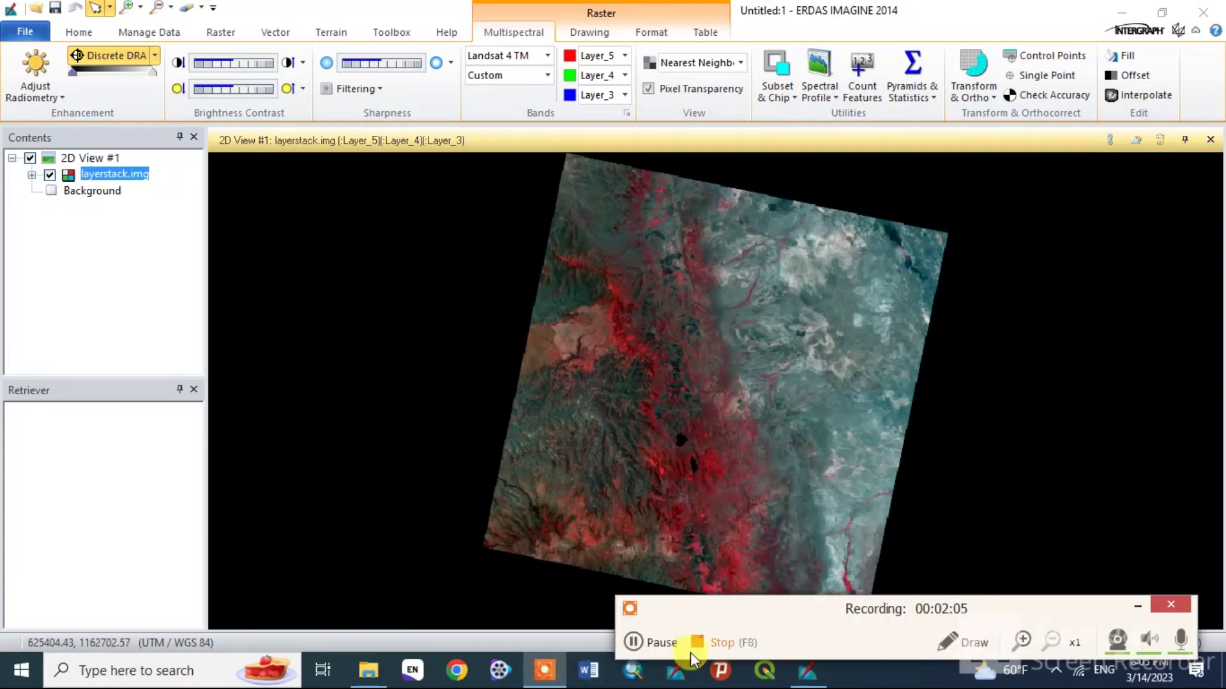